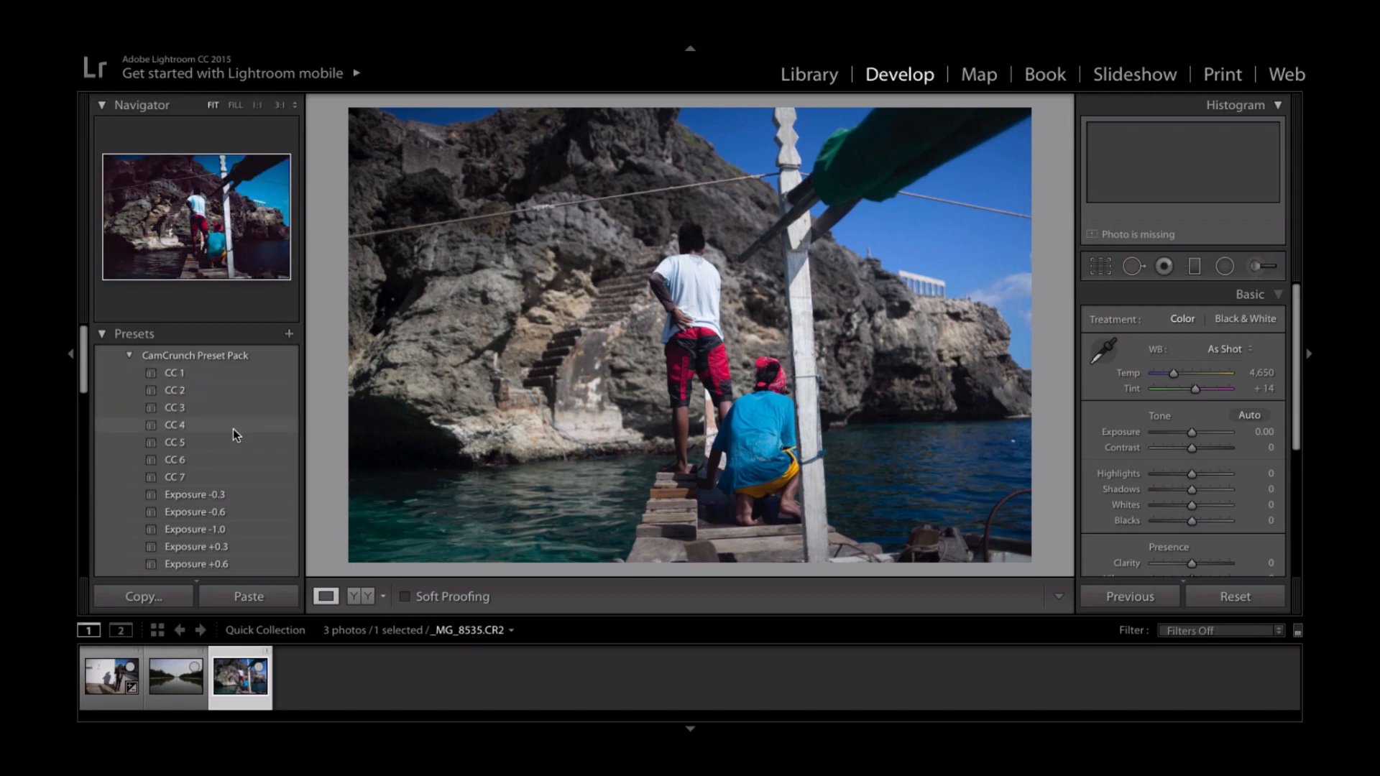
- Look through the CamCrunch Preset Pack, from the CC looks down to the Exposure, Grain and WarmCast presets
scroll(232, 428, down, 1)
scroll(233, 428, down, 2)
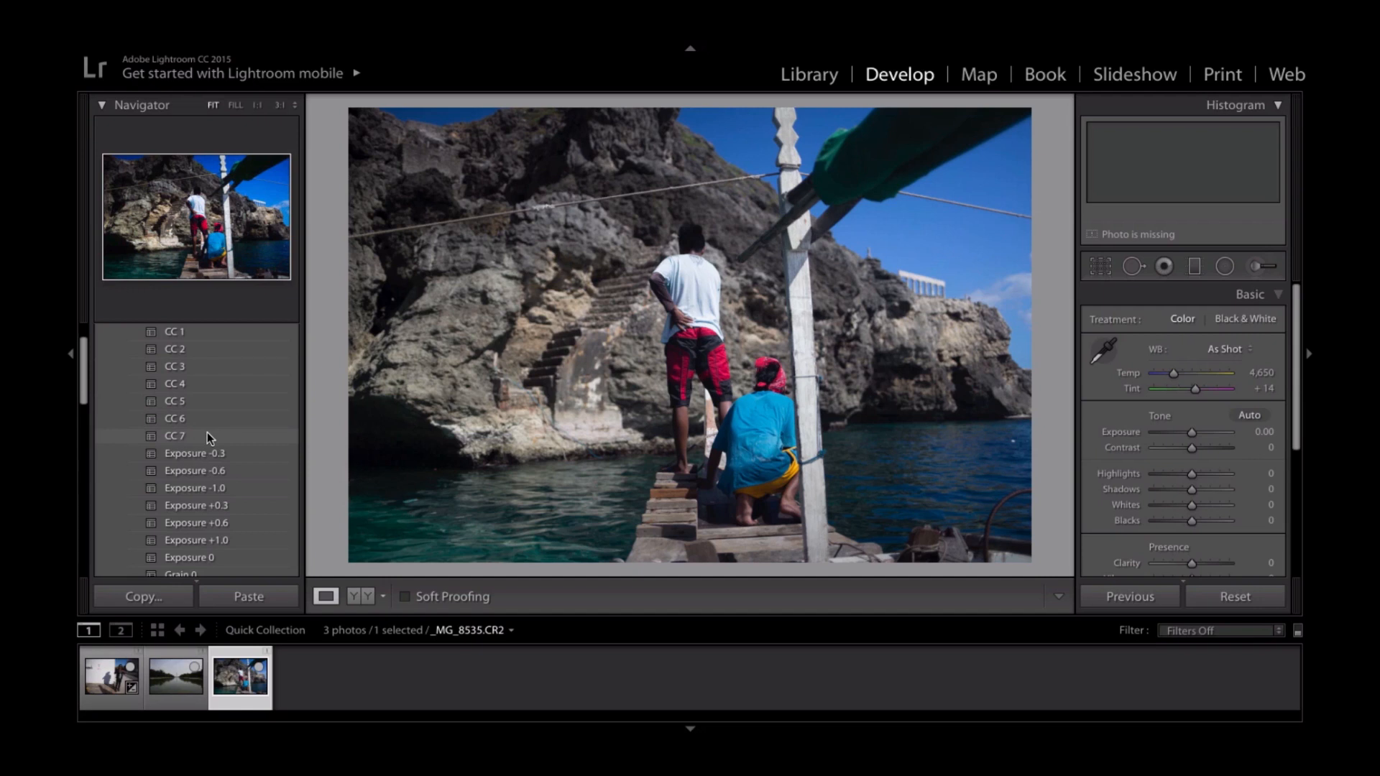
scroll(207, 435, down, 1)
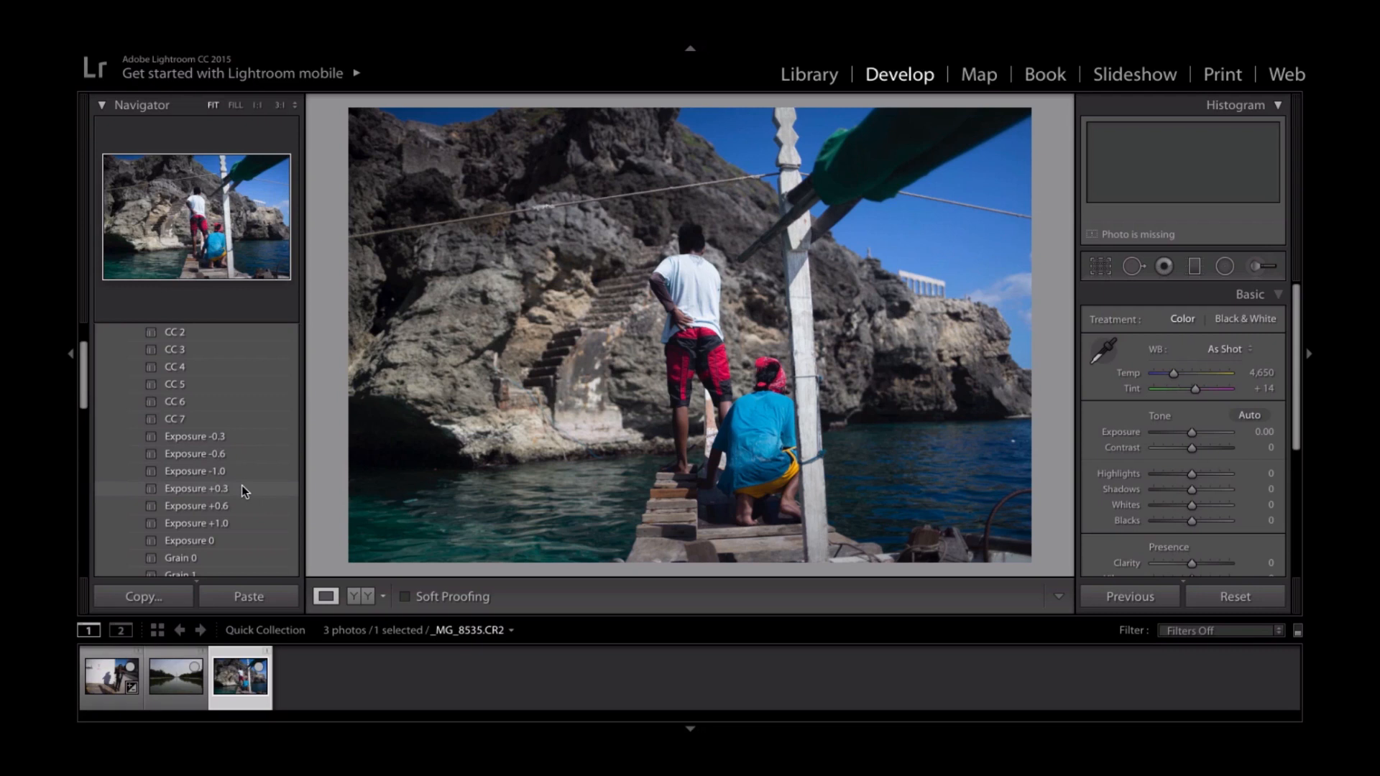
scroll(242, 485, down, 2)
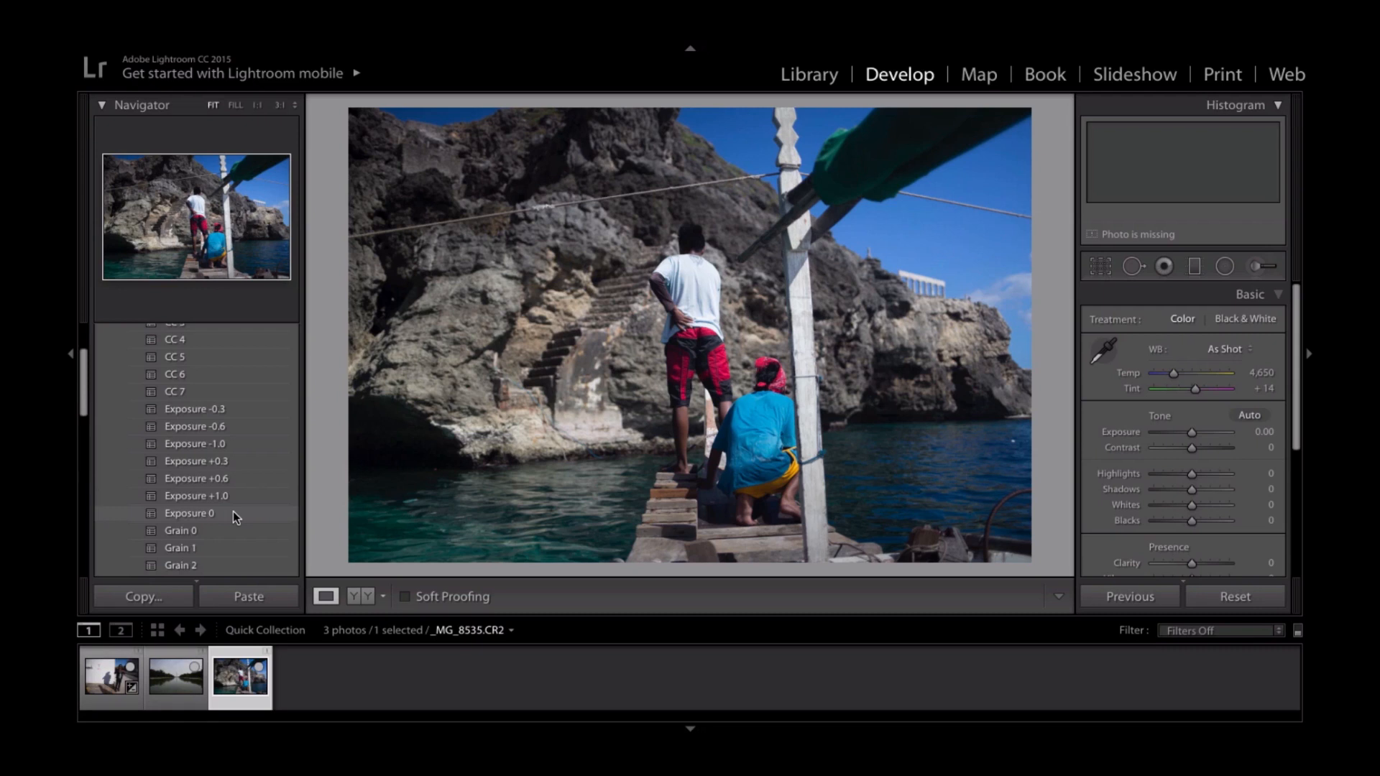
scroll(233, 514, down, 1)
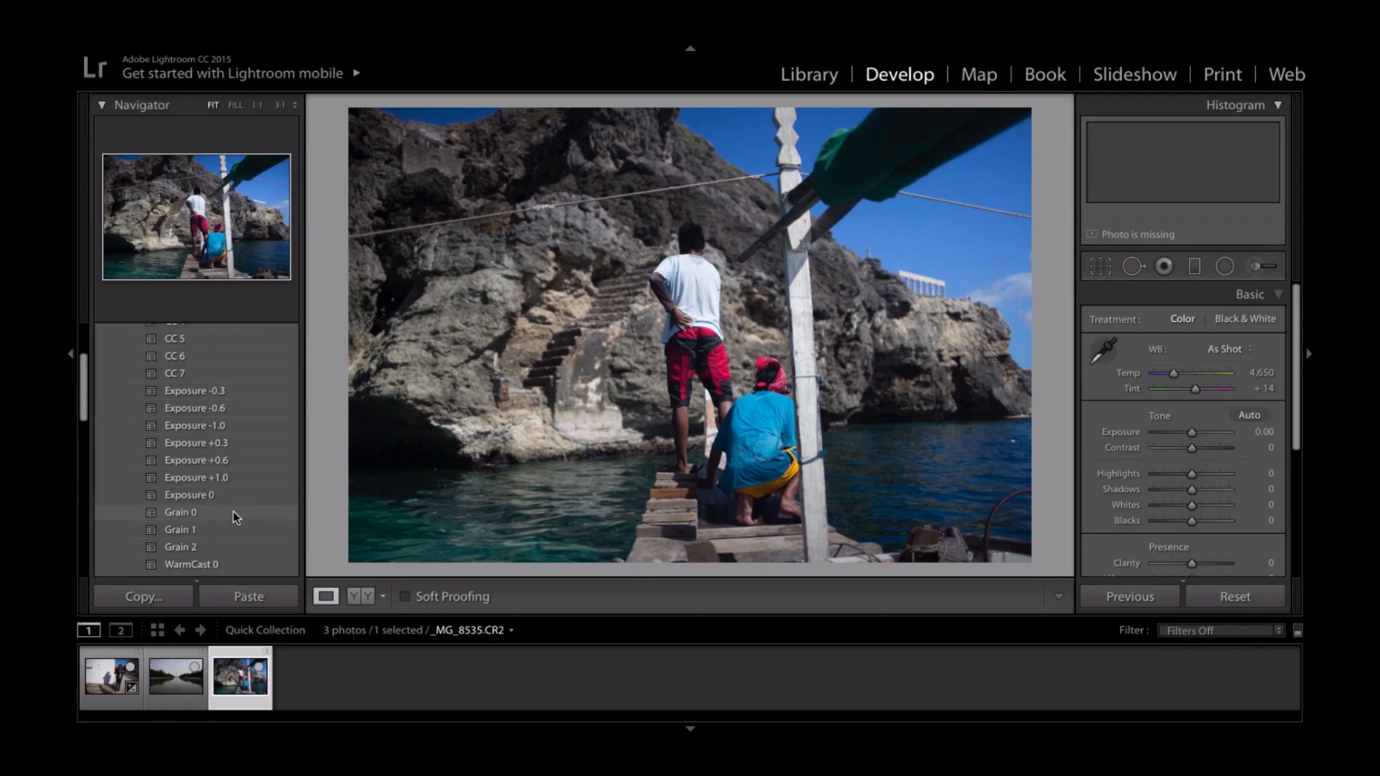
scroll(233, 511, down, 2)
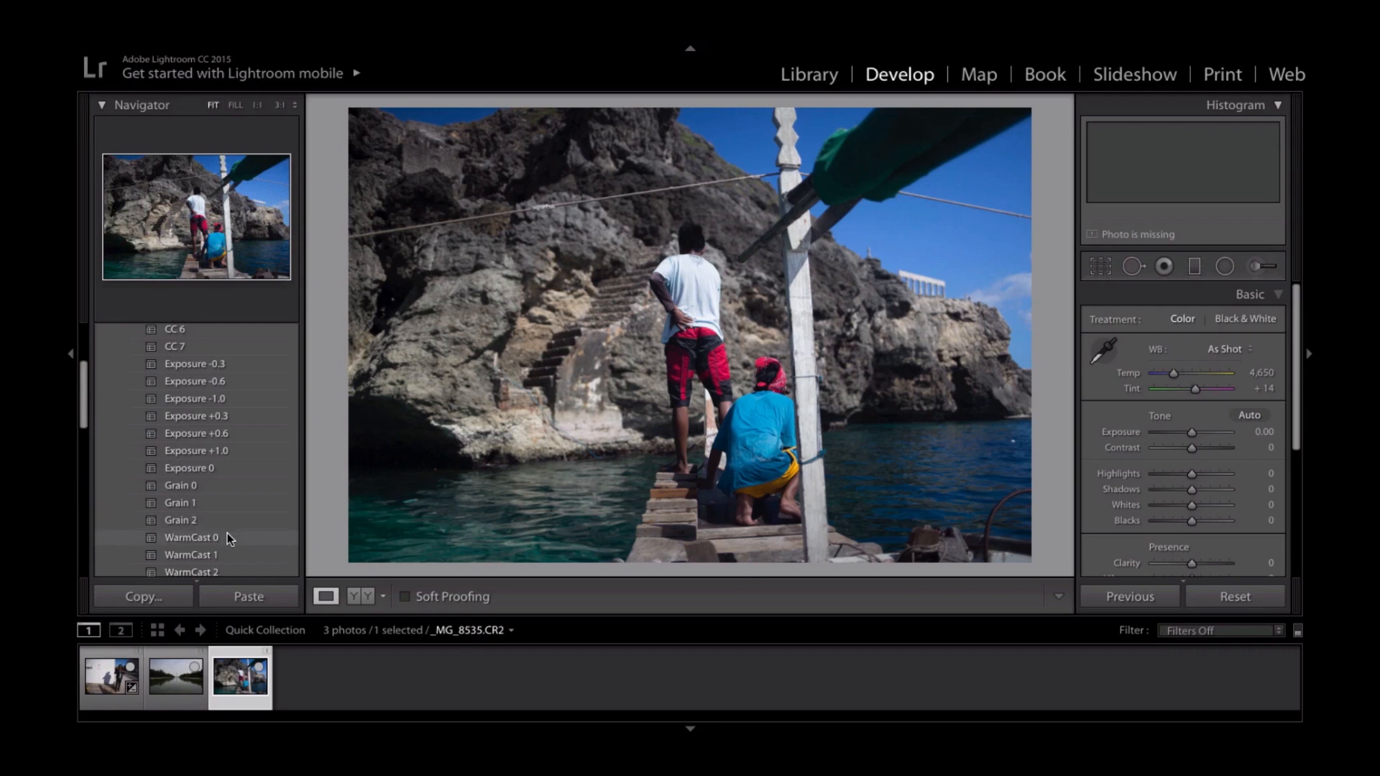
scroll(227, 534, down, 1)
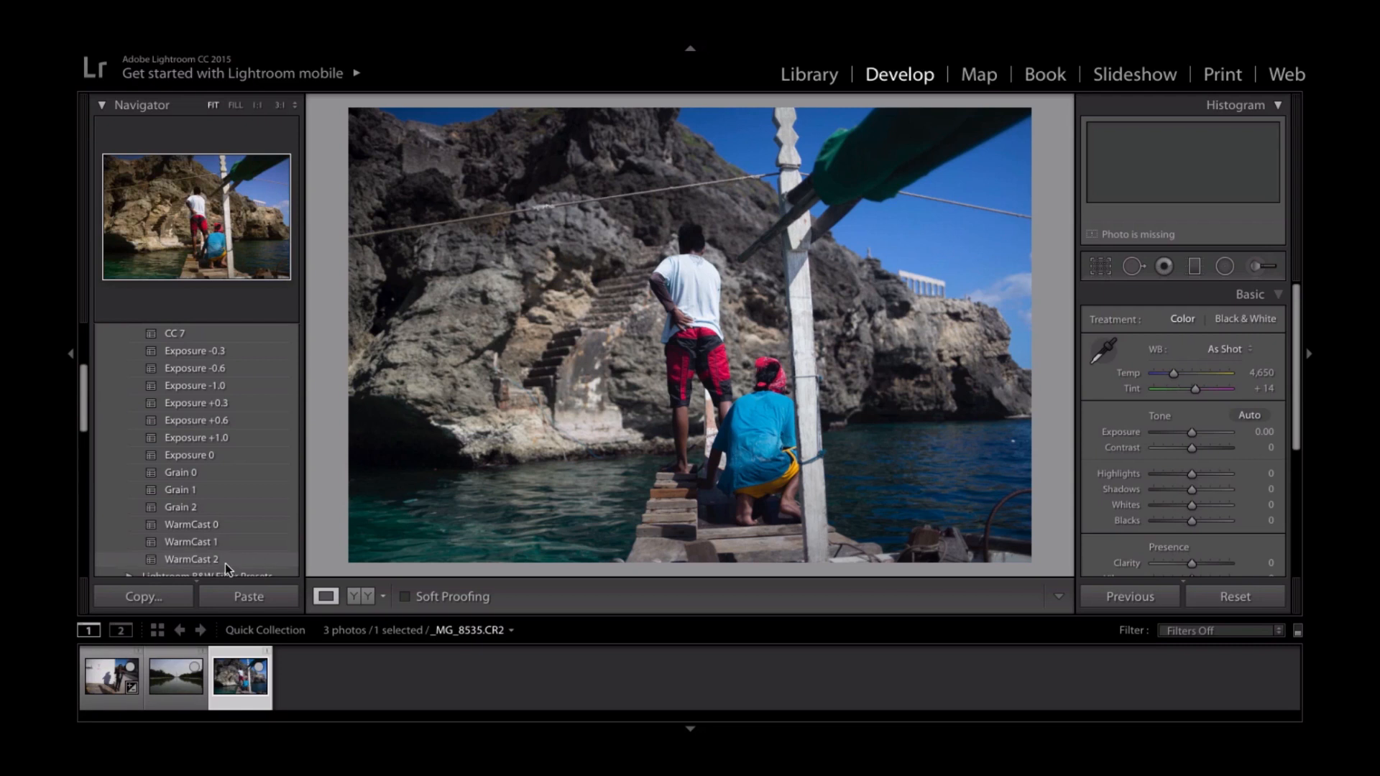
scroll(241, 524, up, 6)
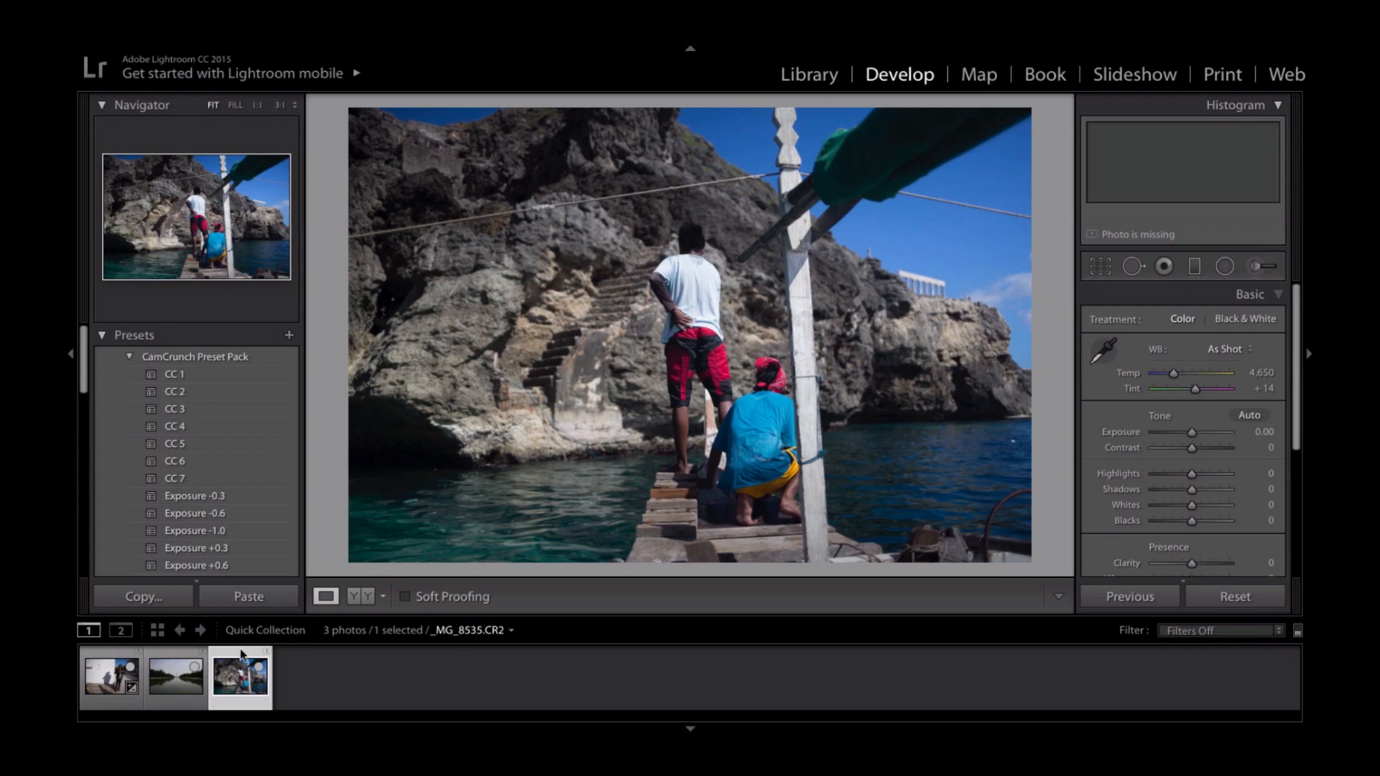
click(691, 370)
click(691, 370)
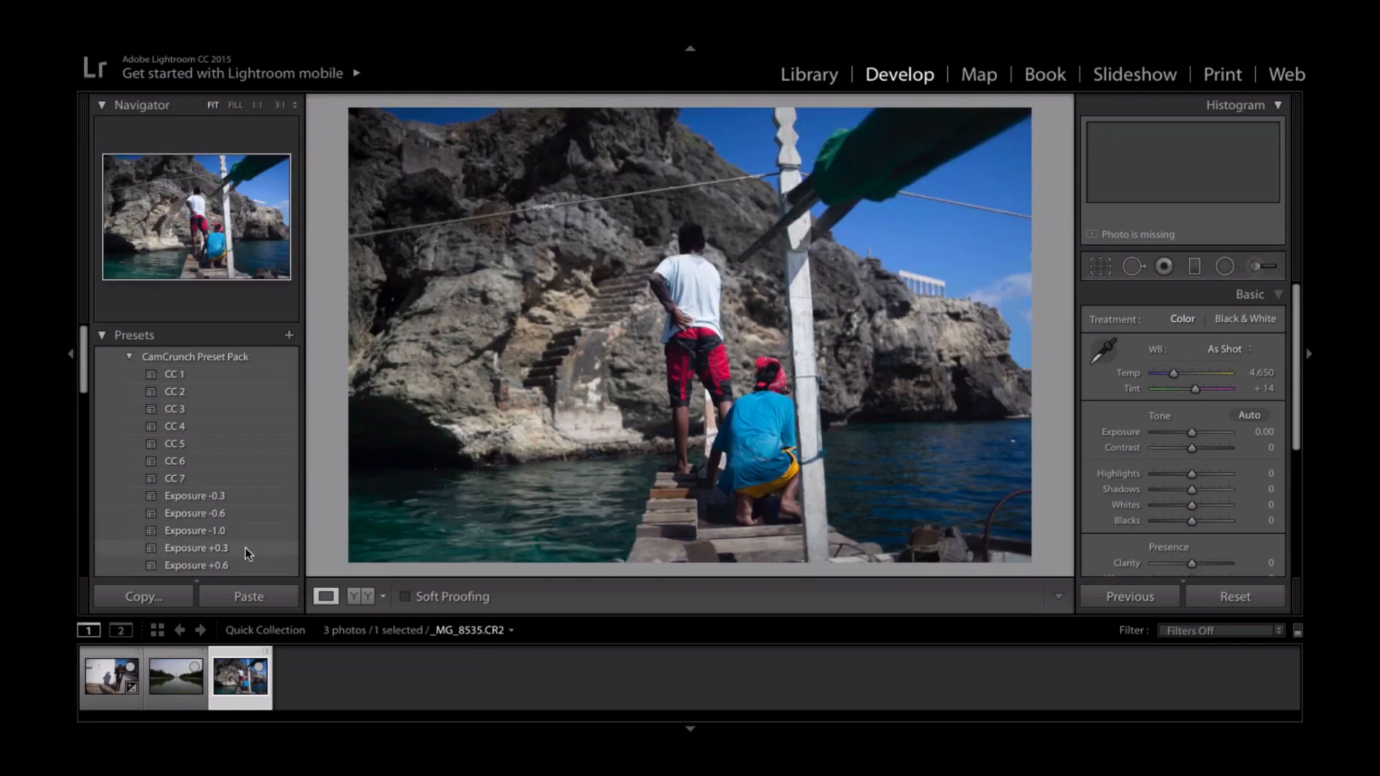
- Apply the Exposure +0.6 preset to the boat photo and check it in the side-by-side before/after view
click(244, 566)
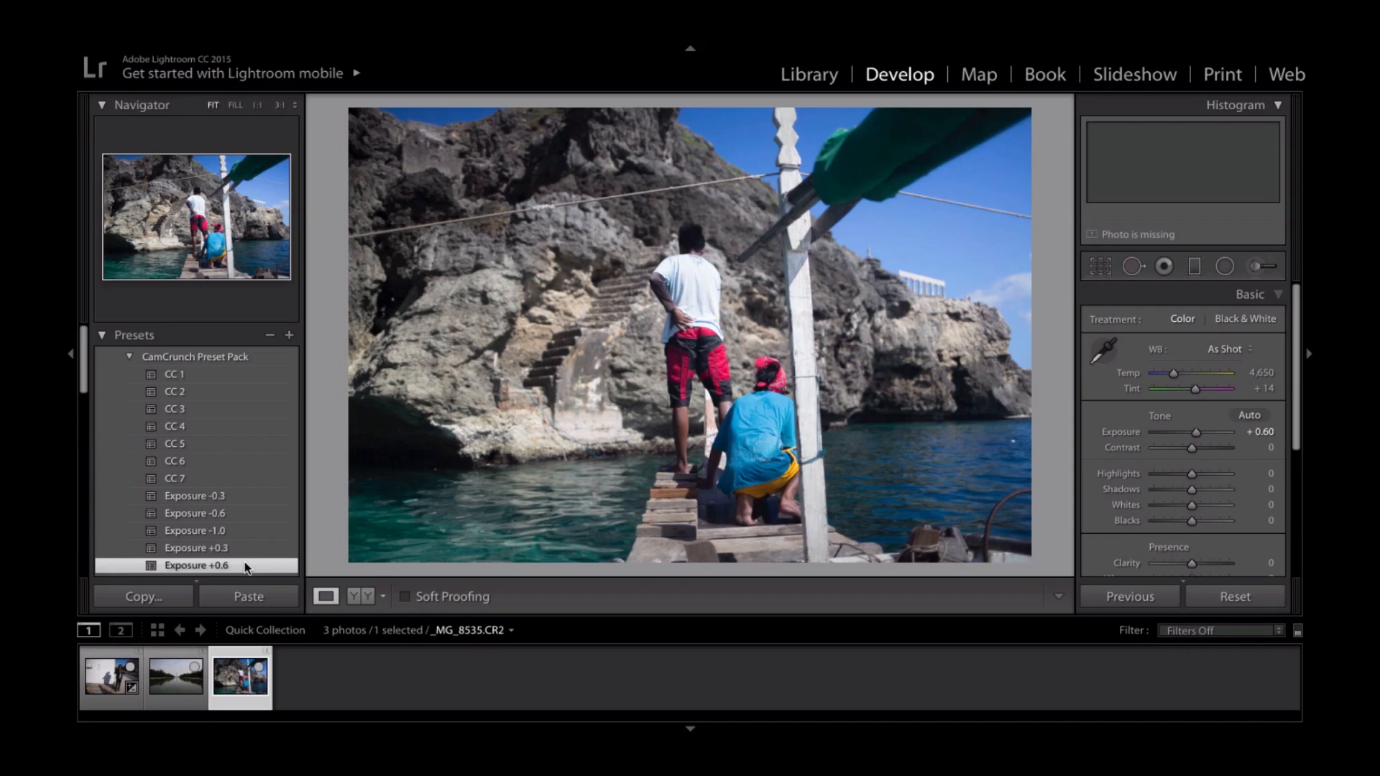
key(y)
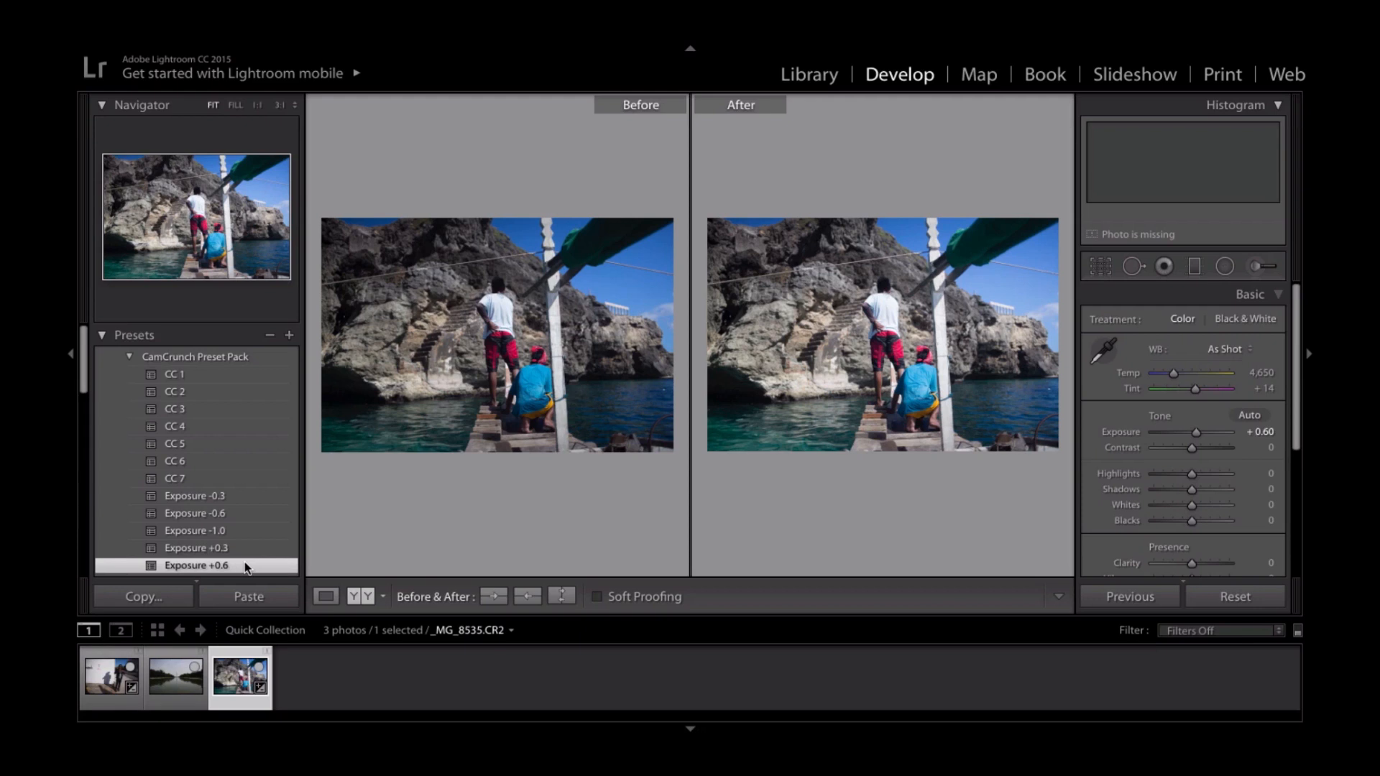
key(y)
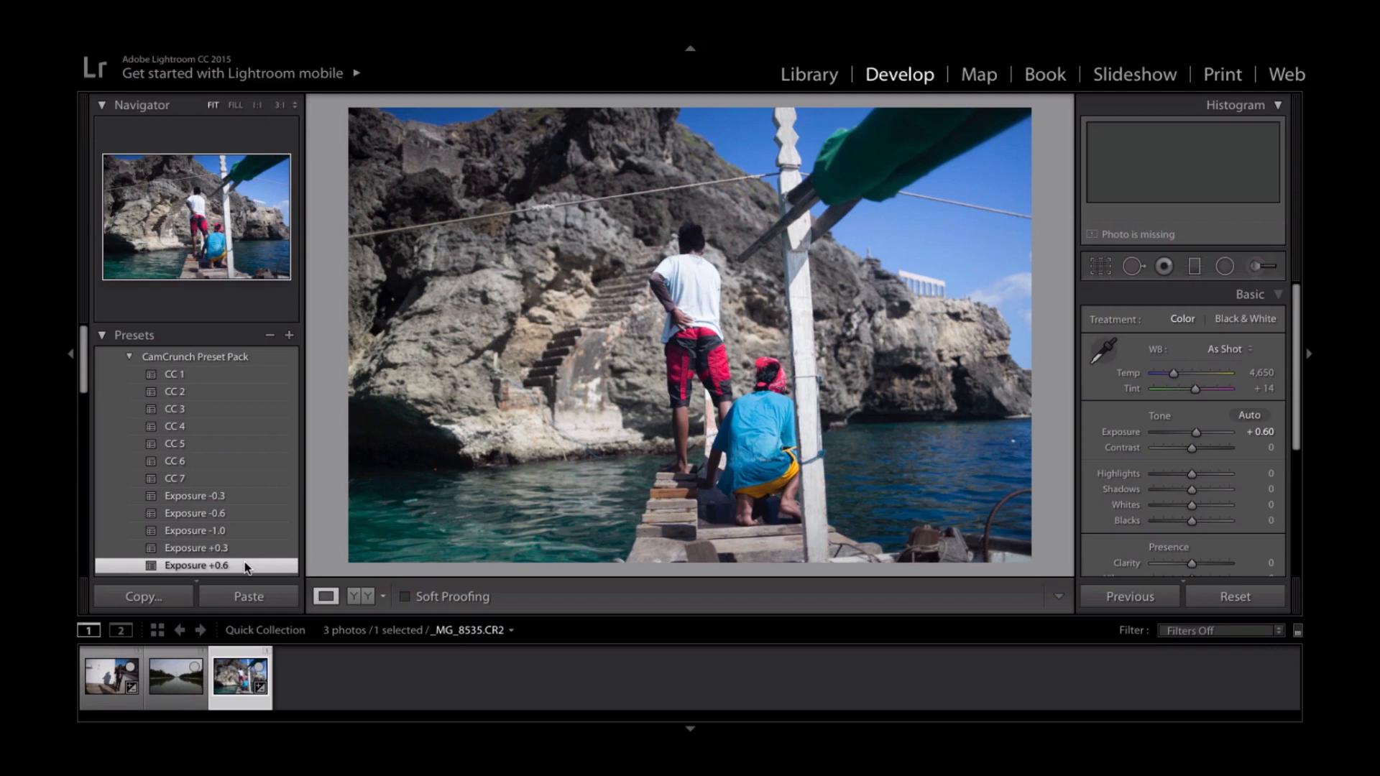
- Try the CC 1 preset and compare the photo before and after with the interface blacked out in Lights Out mode
click(201, 376)
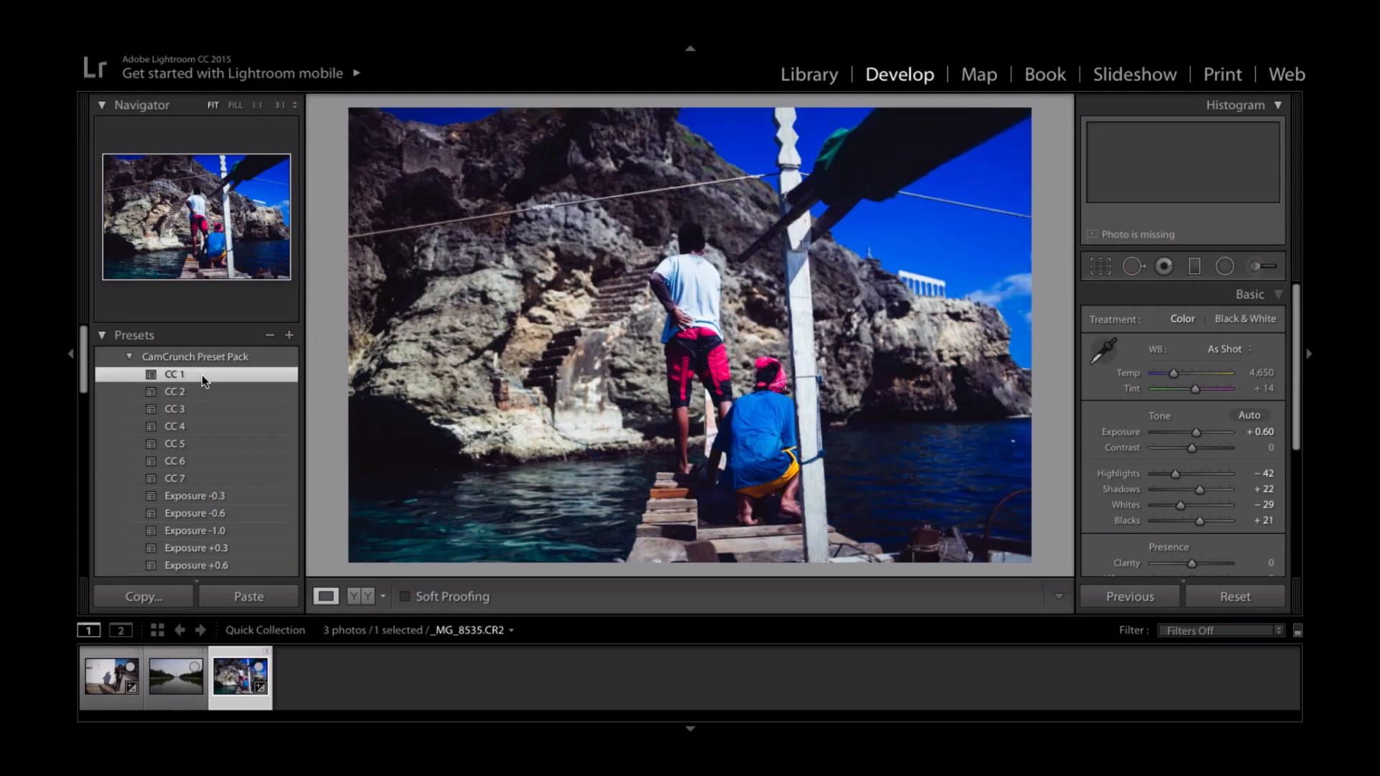
key(l)
key(l)
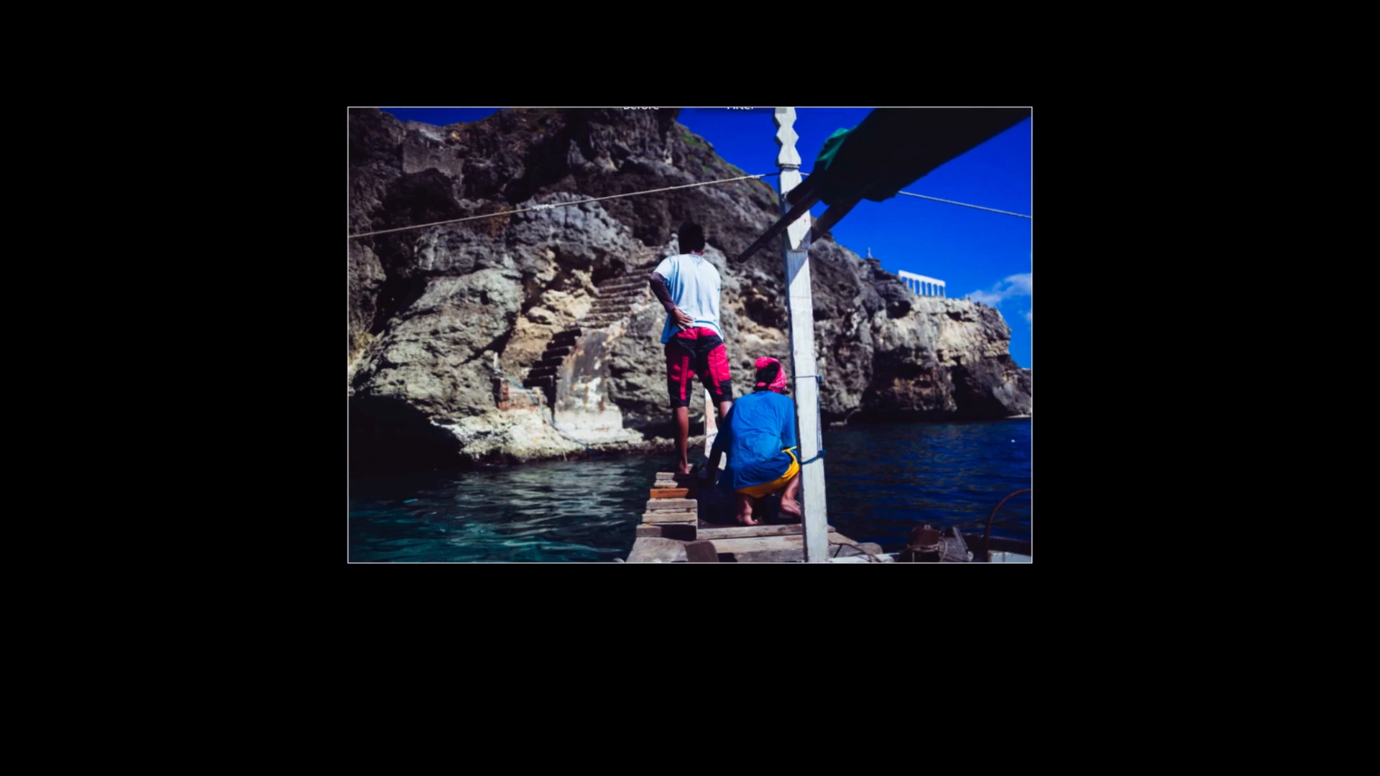
key(y)
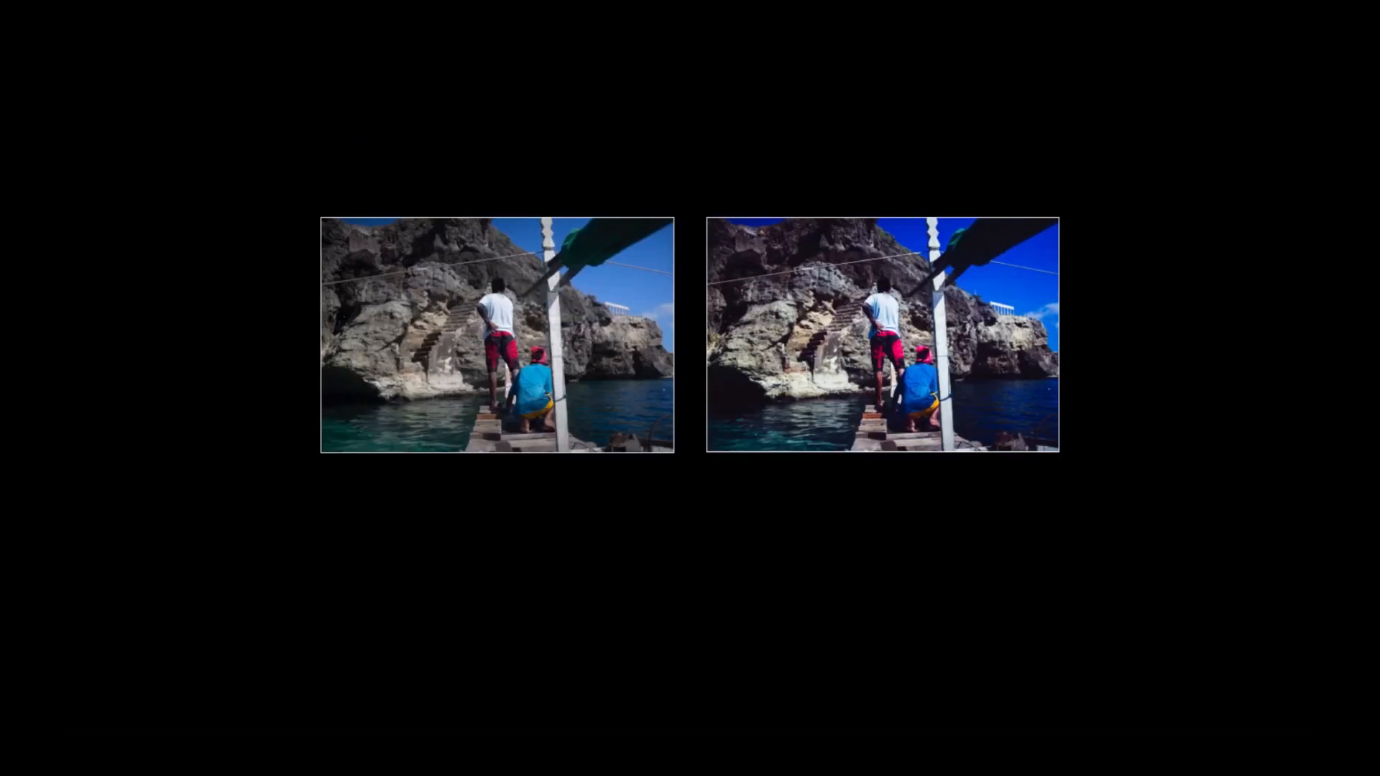
key(y)
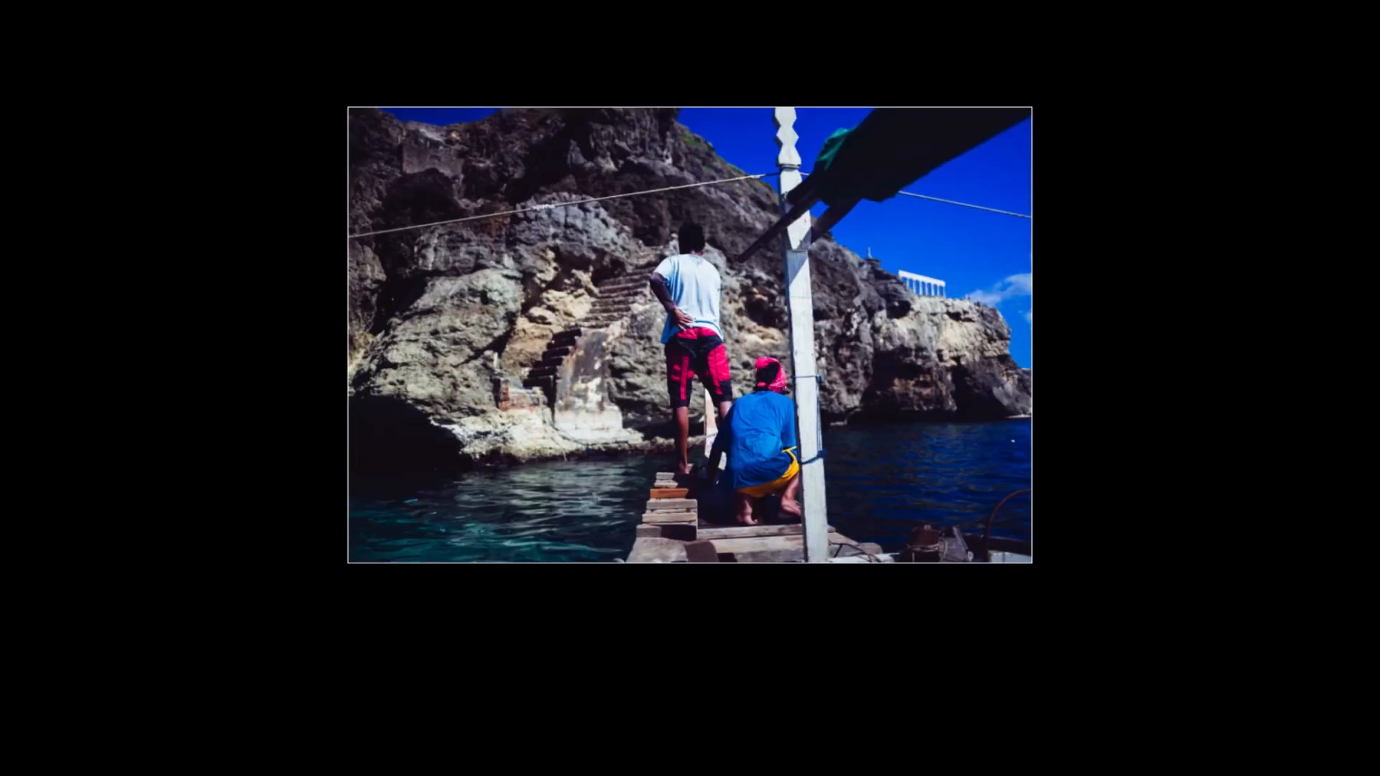
key(l)
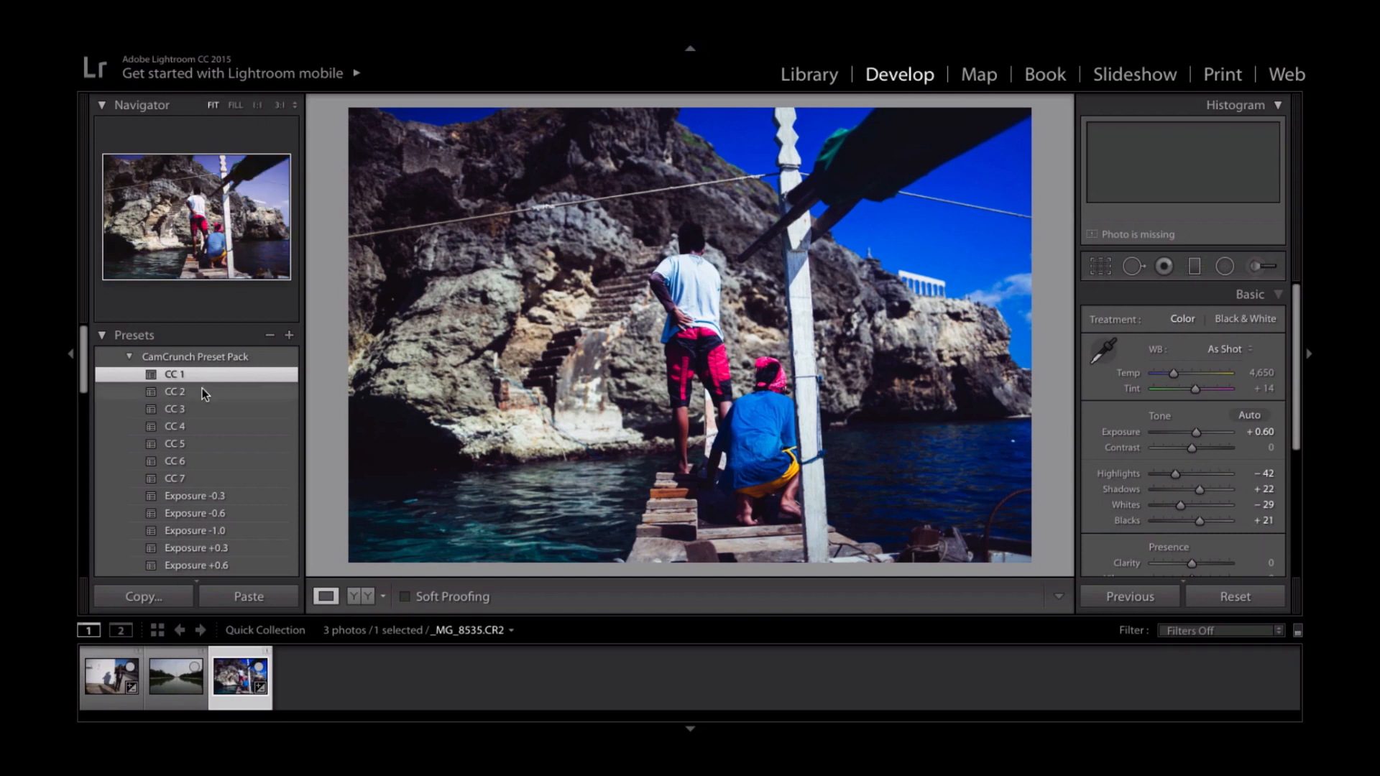
- Try the CC 2 preset on the photo, switching to CC 1 and back to compare the two looks
click(202, 392)
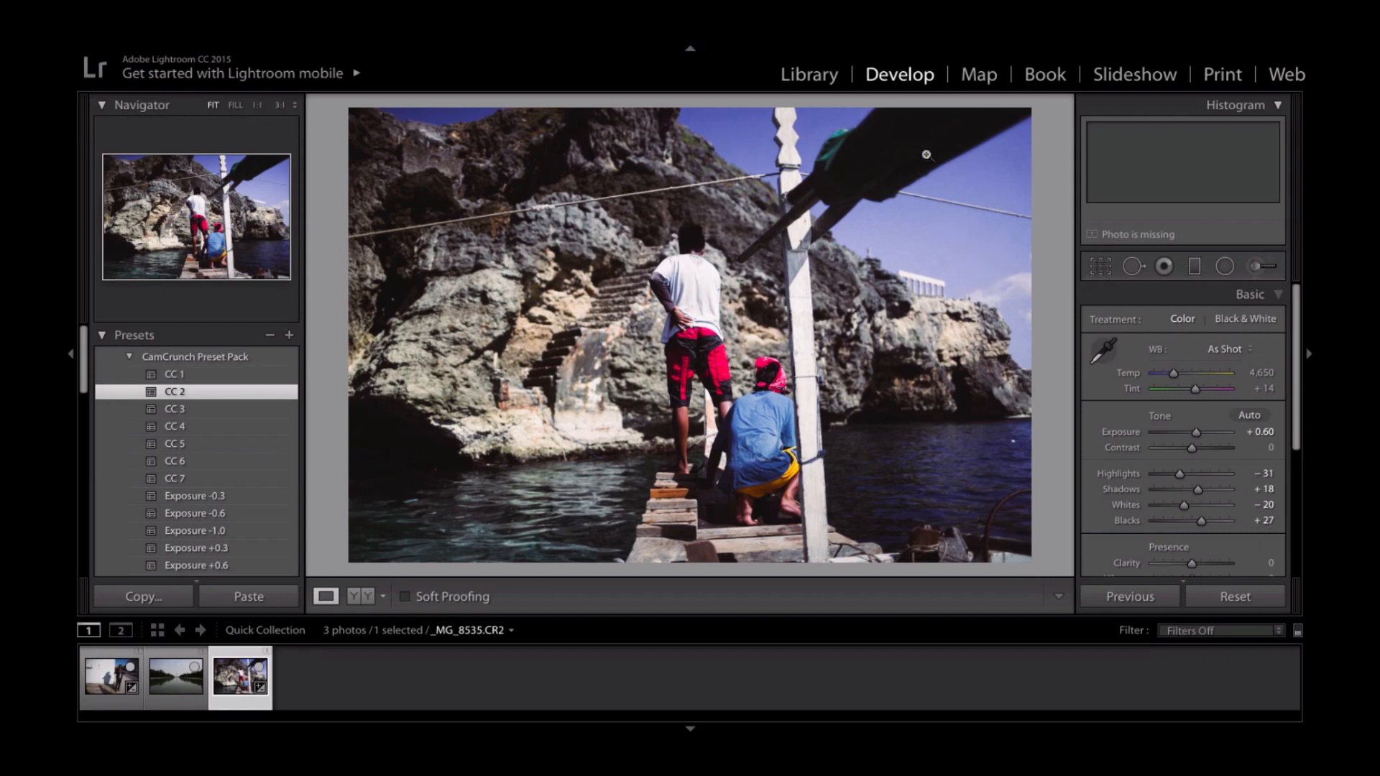
click(221, 375)
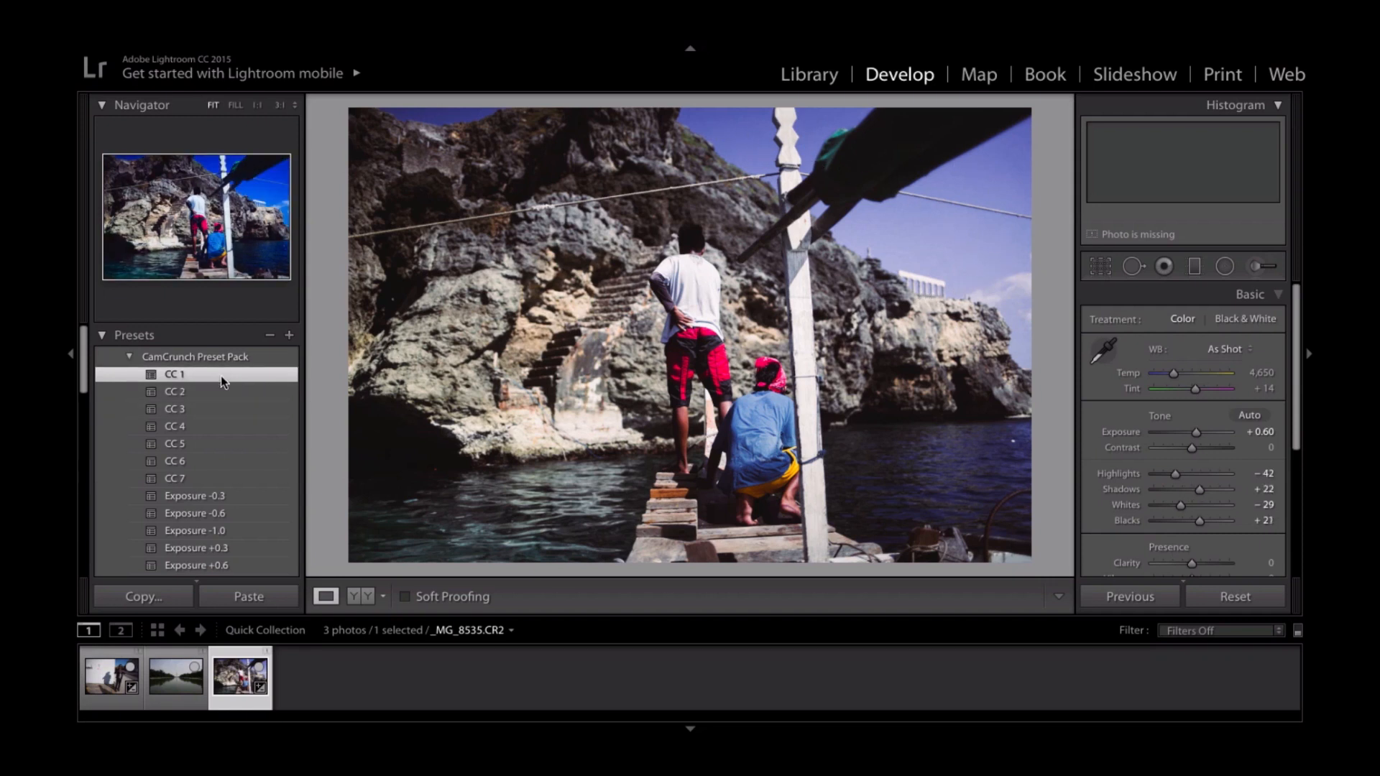
click(214, 392)
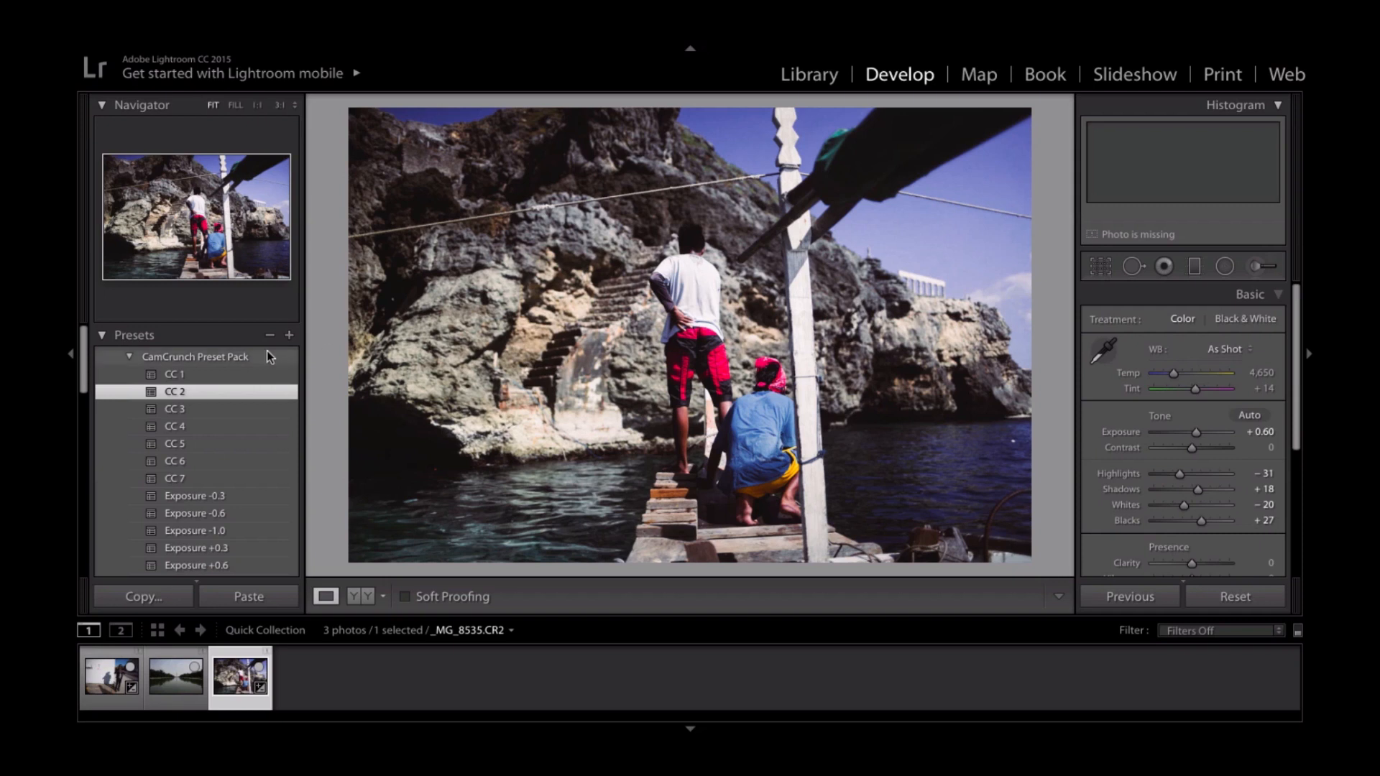
- Try the CC 3, CC 4 and CC 5 presets on the photo one after another
click(223, 408)
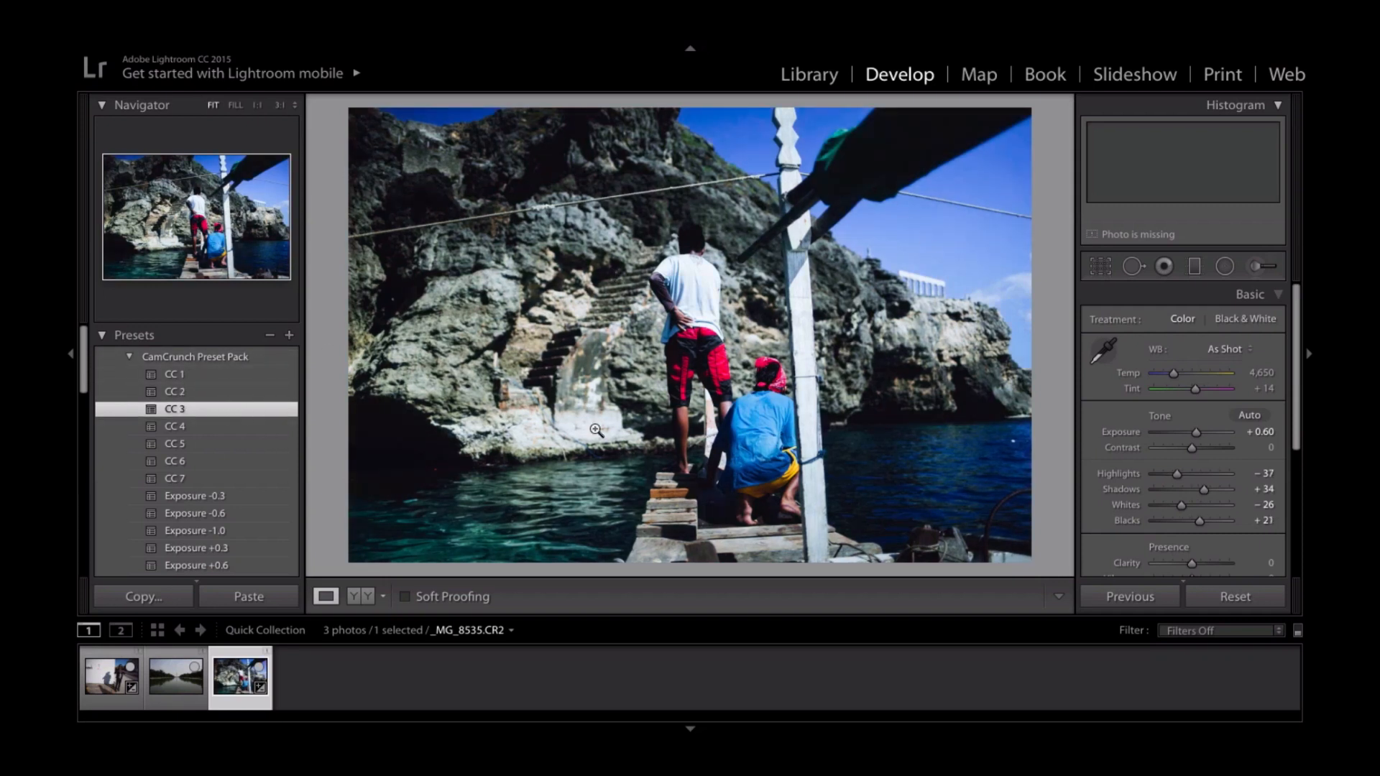
click(240, 426)
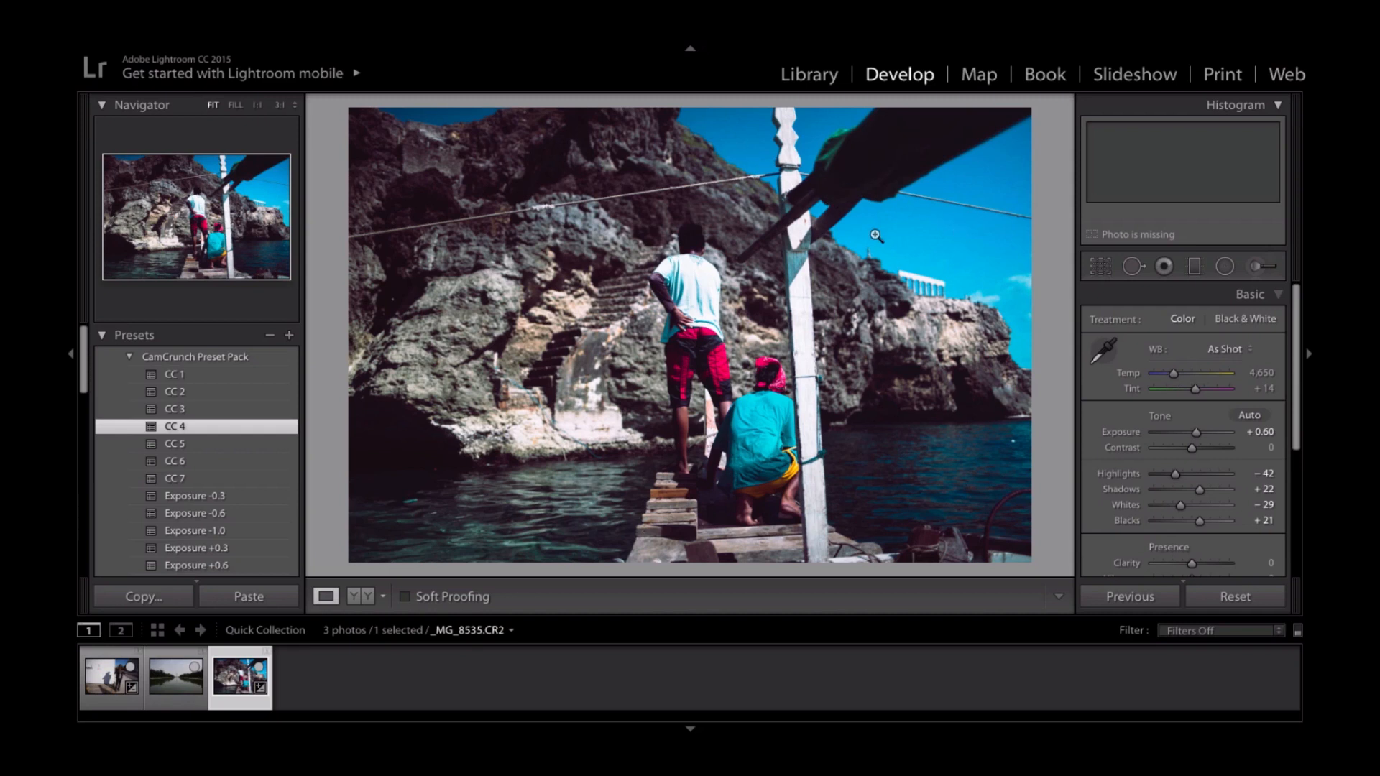
click(215, 445)
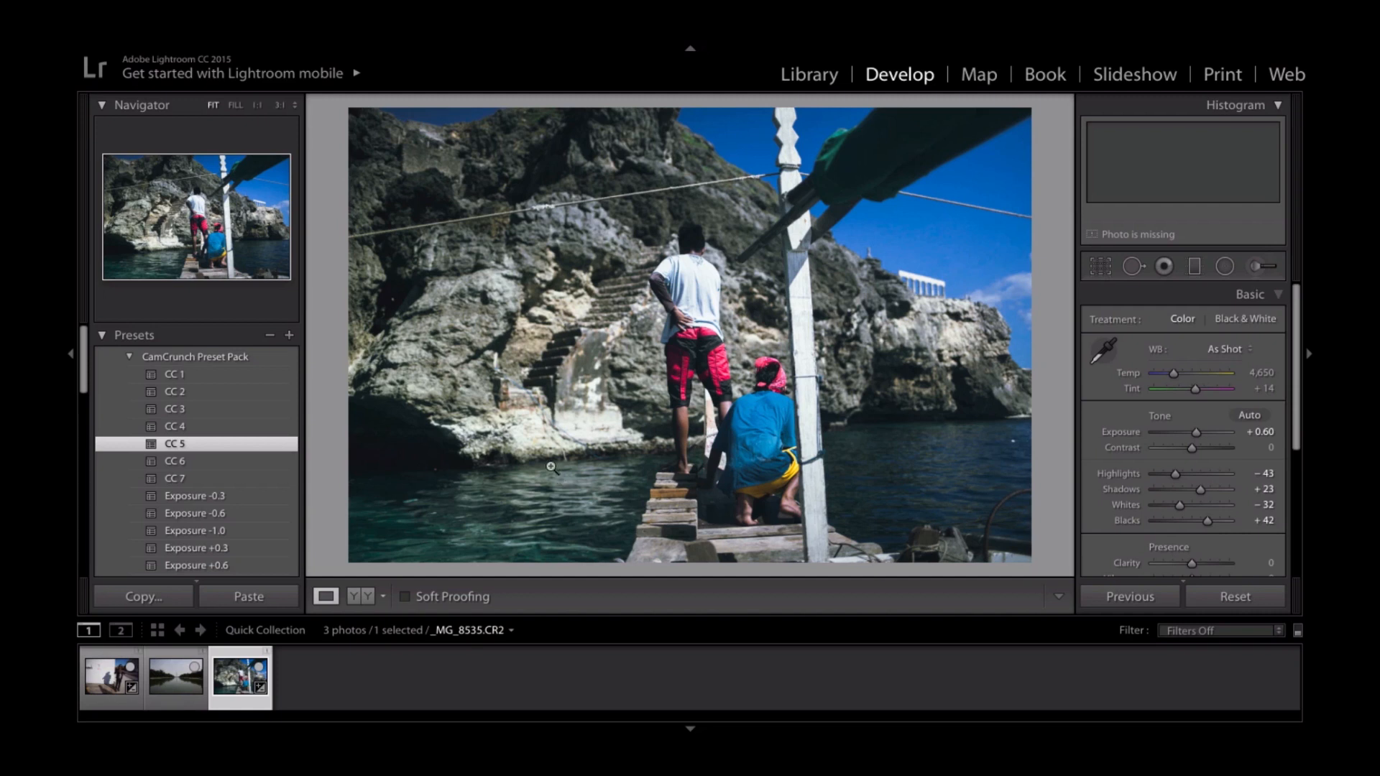
- Try the CC 6 preset and compare the photo before and after in Lights Out mode
click(246, 460)
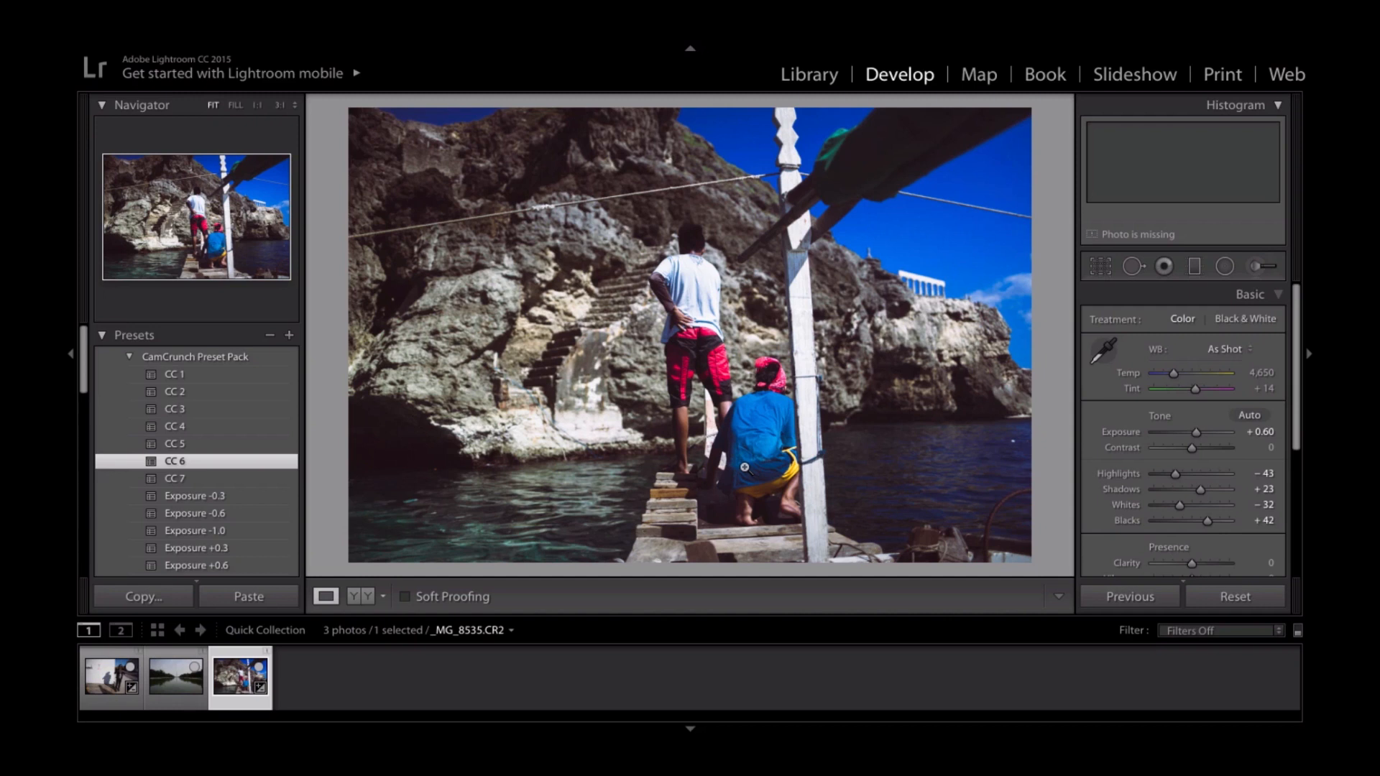
key(y)
key(l)
key(l)
key(l)
- Try the CC 7 preset, compare before and after side by side in Lights Out mode, and return to the single-photo view
click(233, 478)
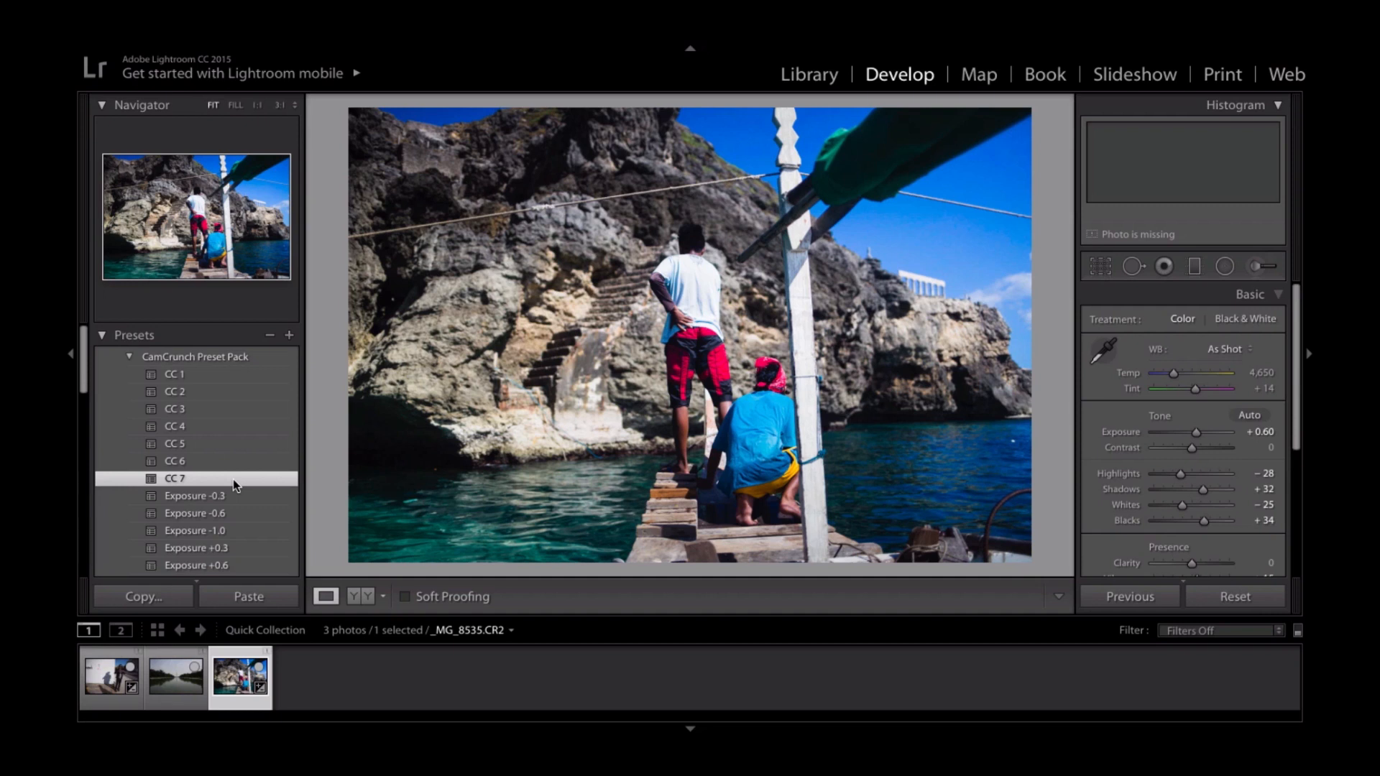
key(y)
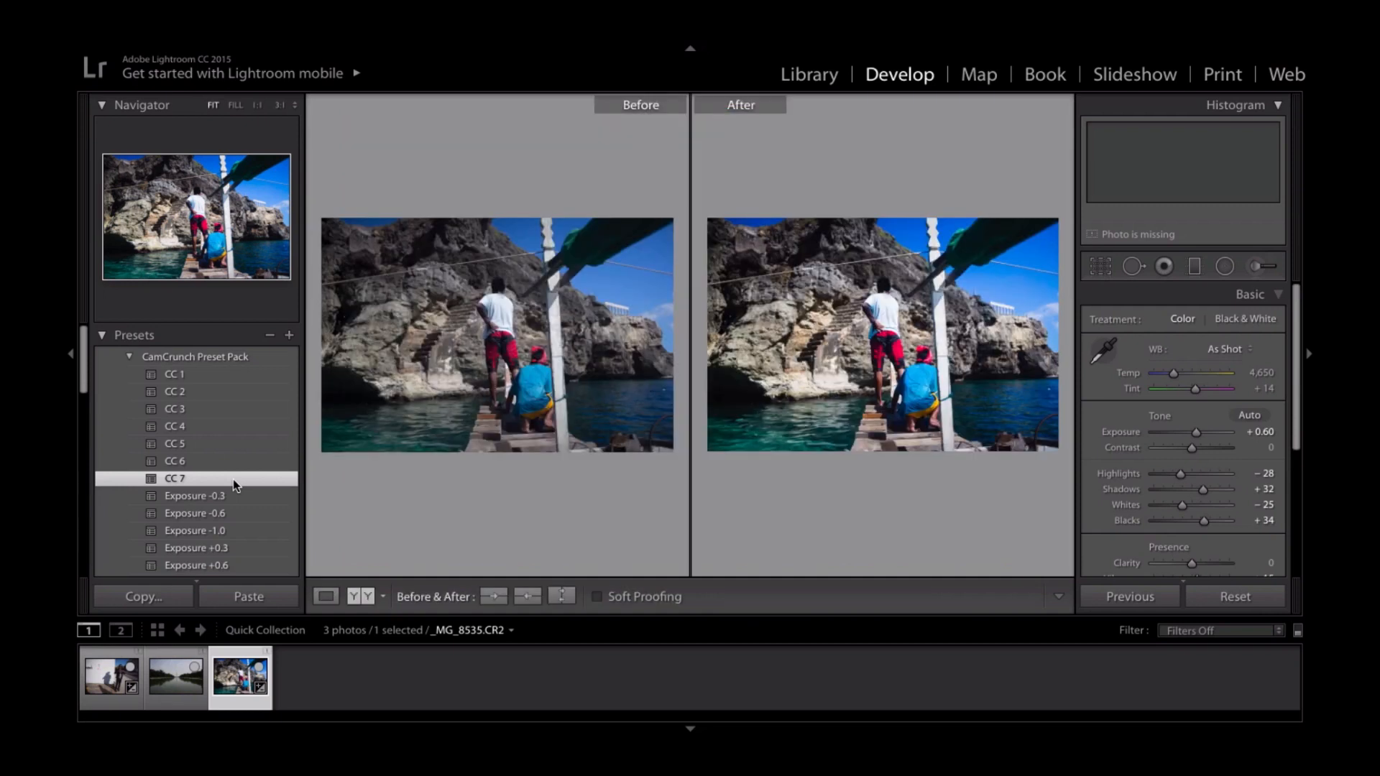
key(l)
key(l)
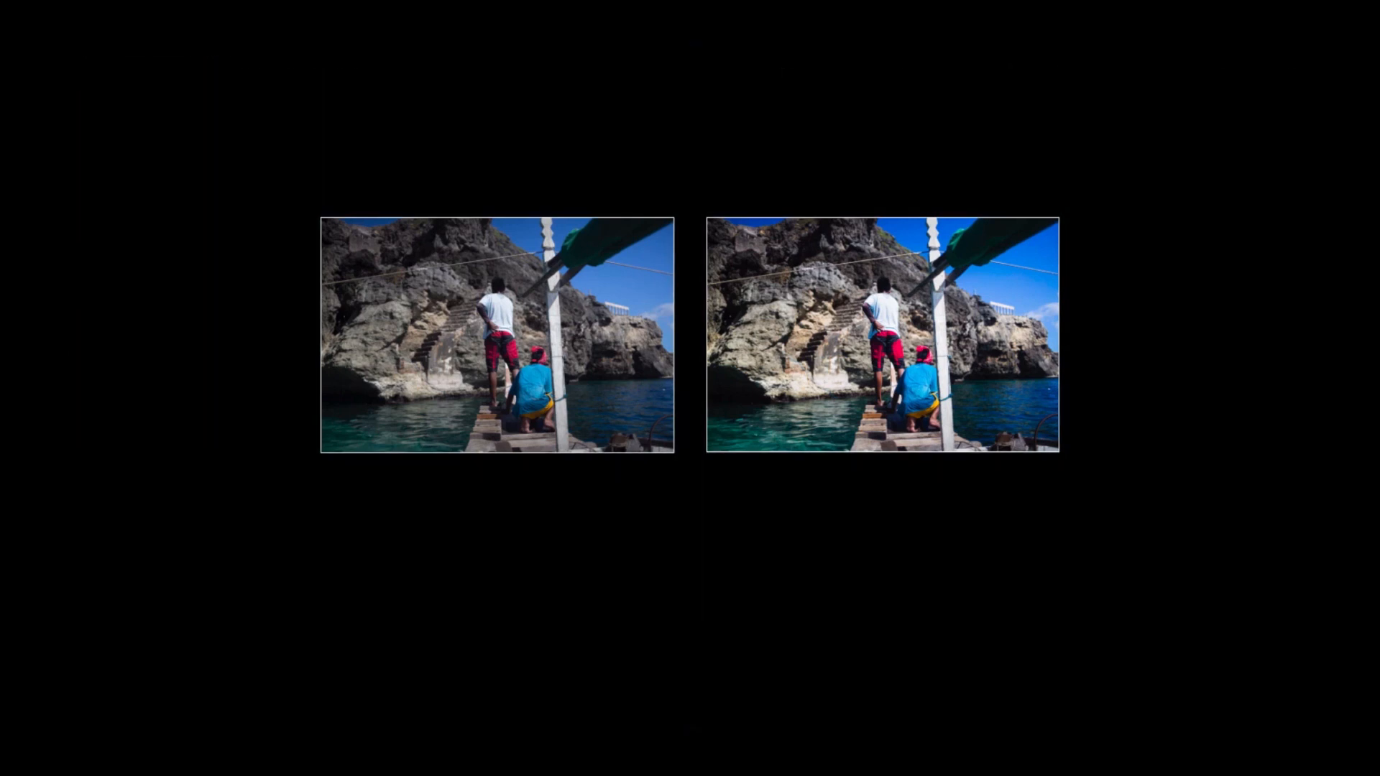
key(l)
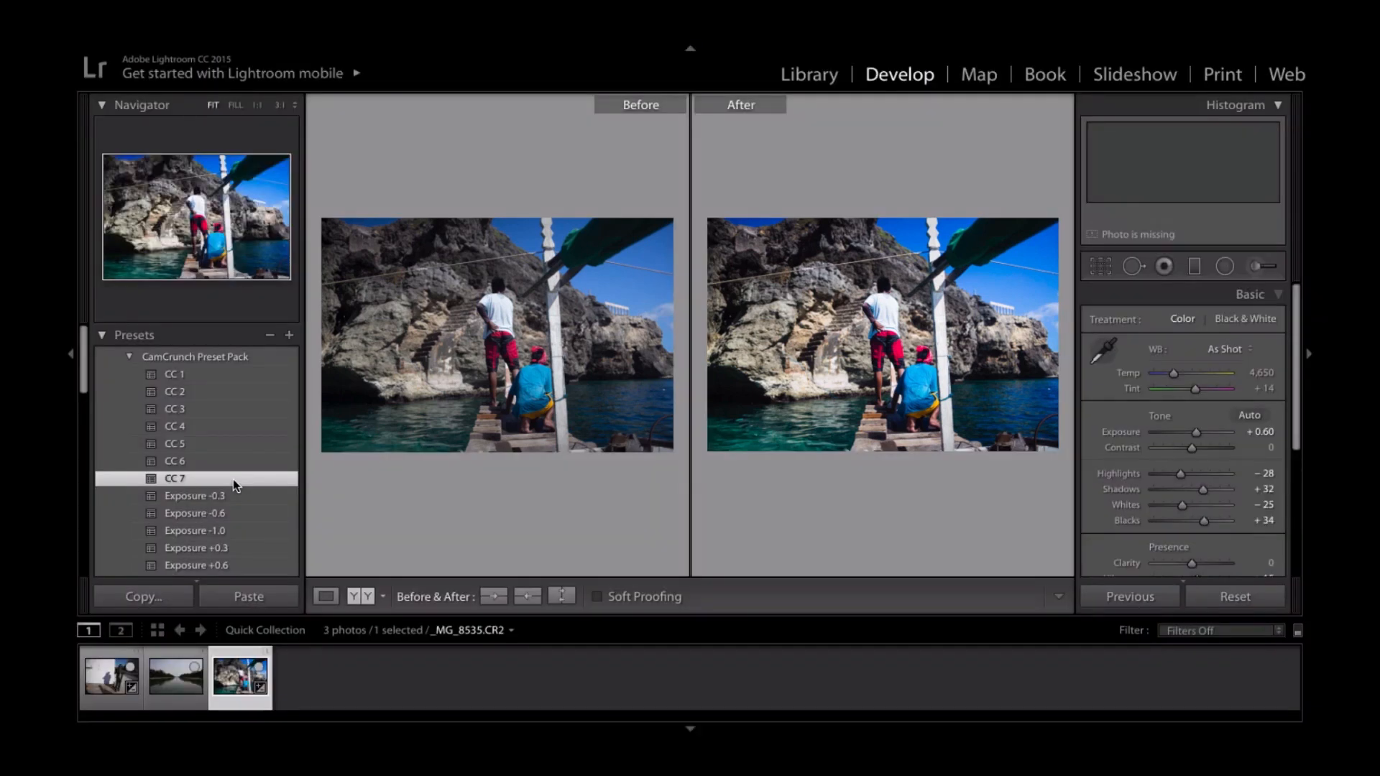
key(y)
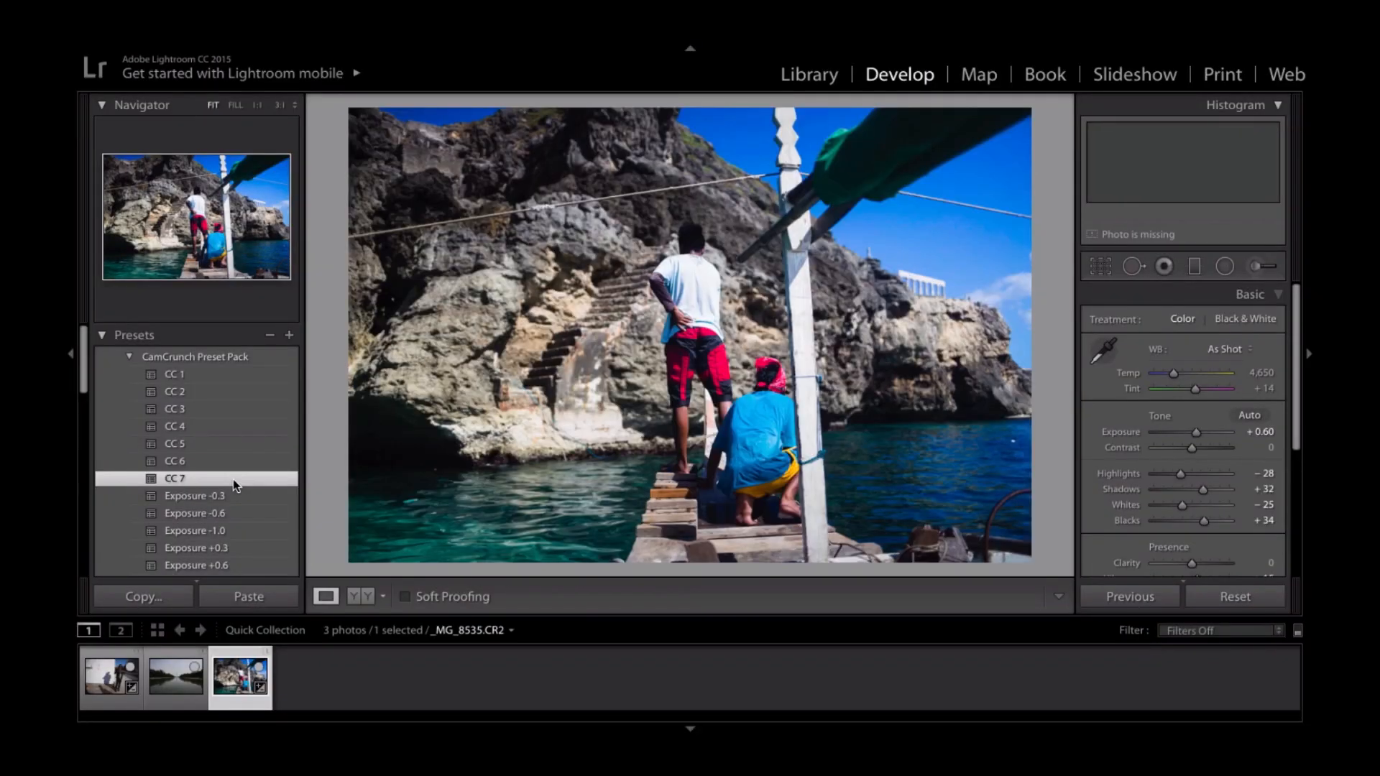
- Apply the CC 1 preset to the photo, try Exposure +1.0 on top of it, and settle on Exposure +0.6
click(196, 374)
scroll(230, 540, down, 2)
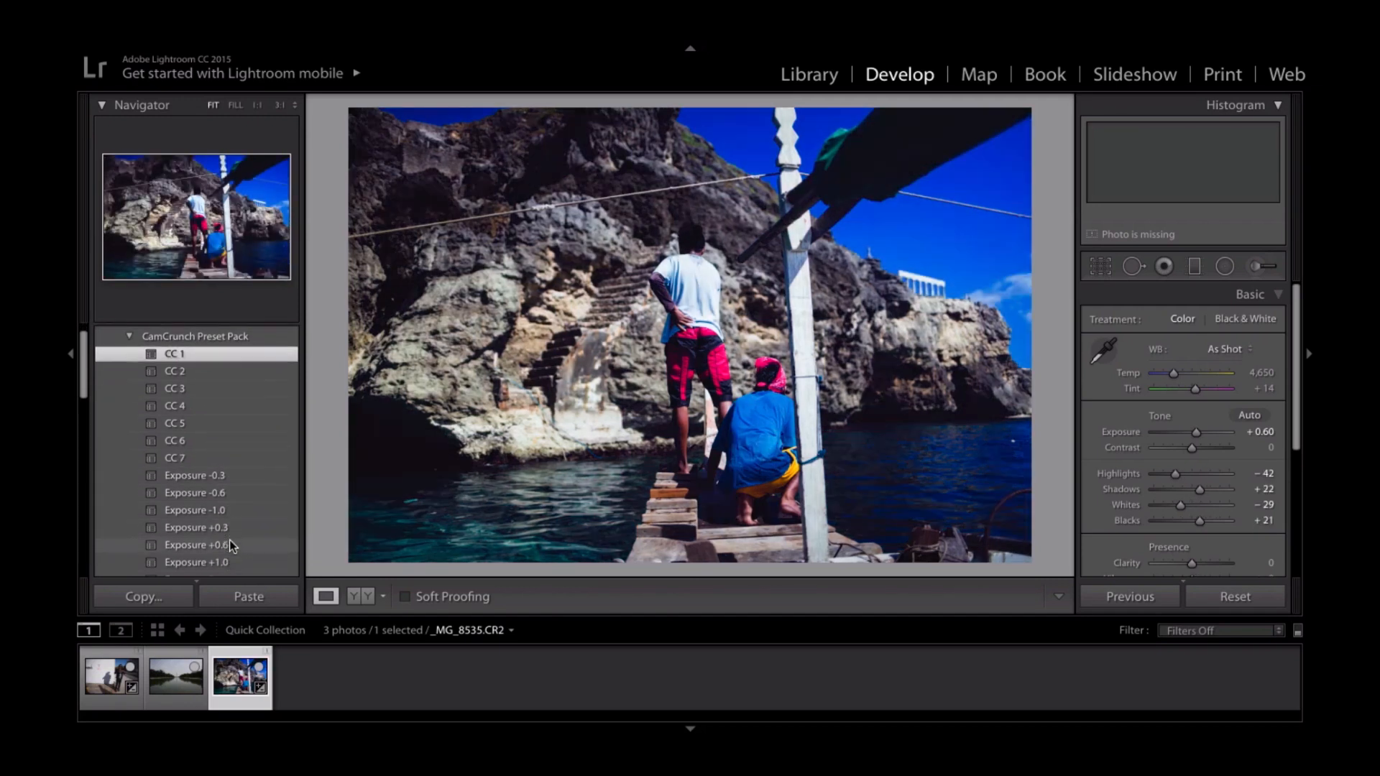
click(233, 549)
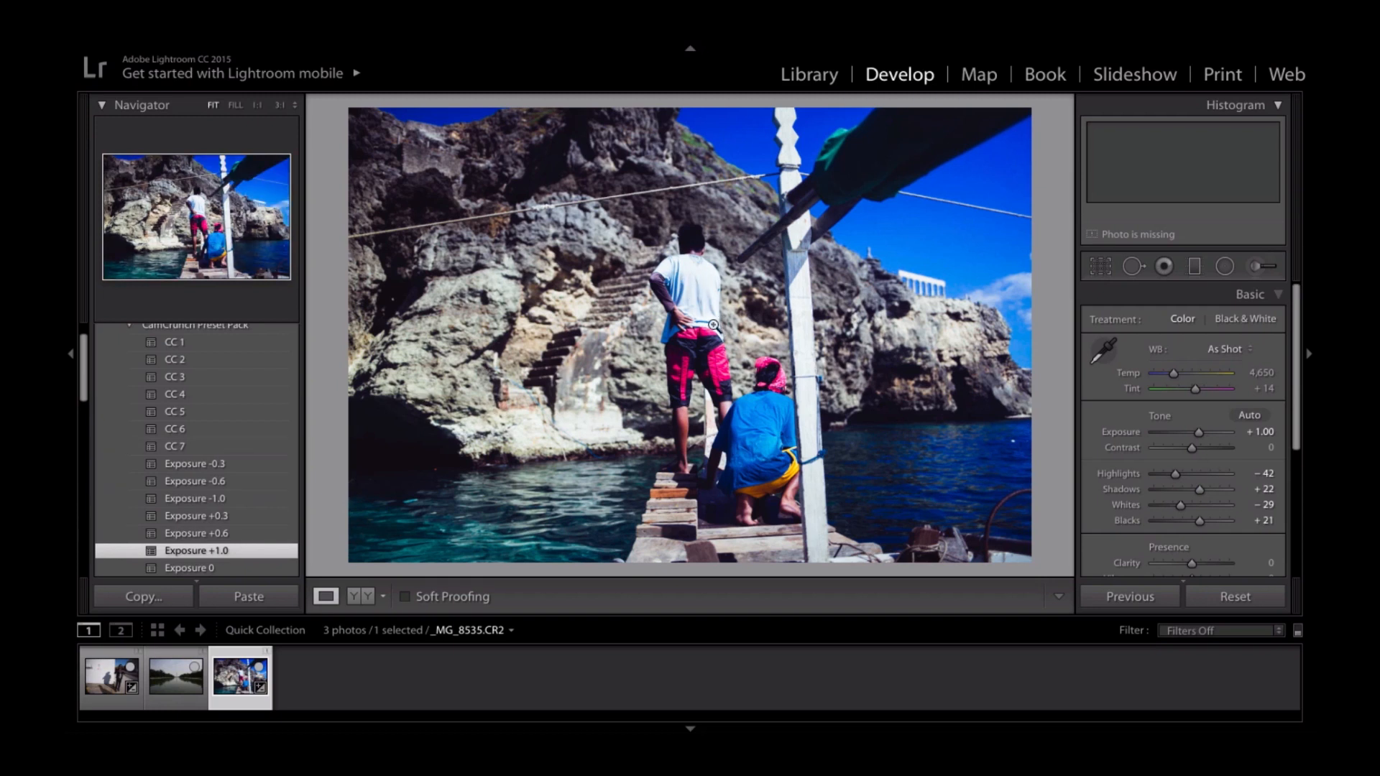
click(240, 535)
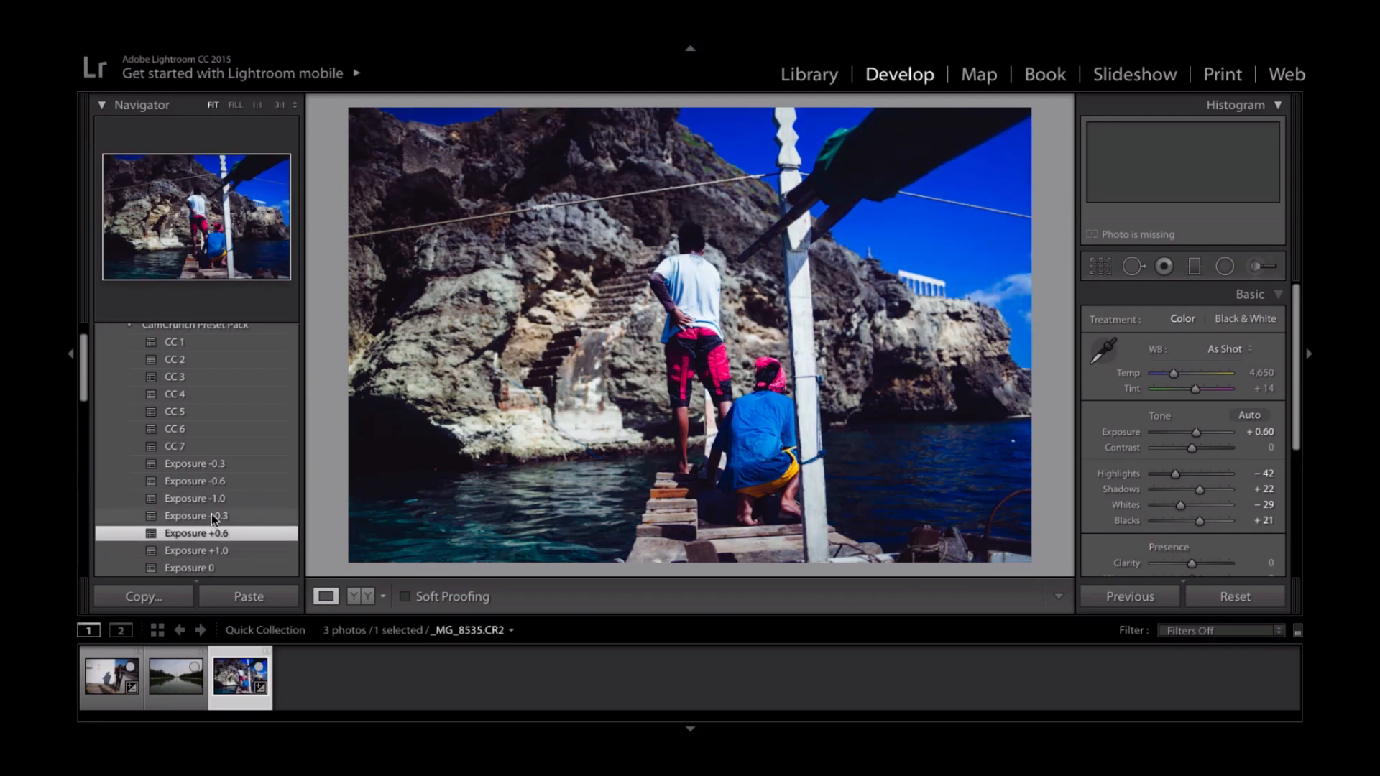
- Try resetting the exposure with the Exposure 0 preset, and reapply Exposure +0.6
scroll(211, 515, down, 2)
scroll(212, 515, down, 1)
click(236, 503)
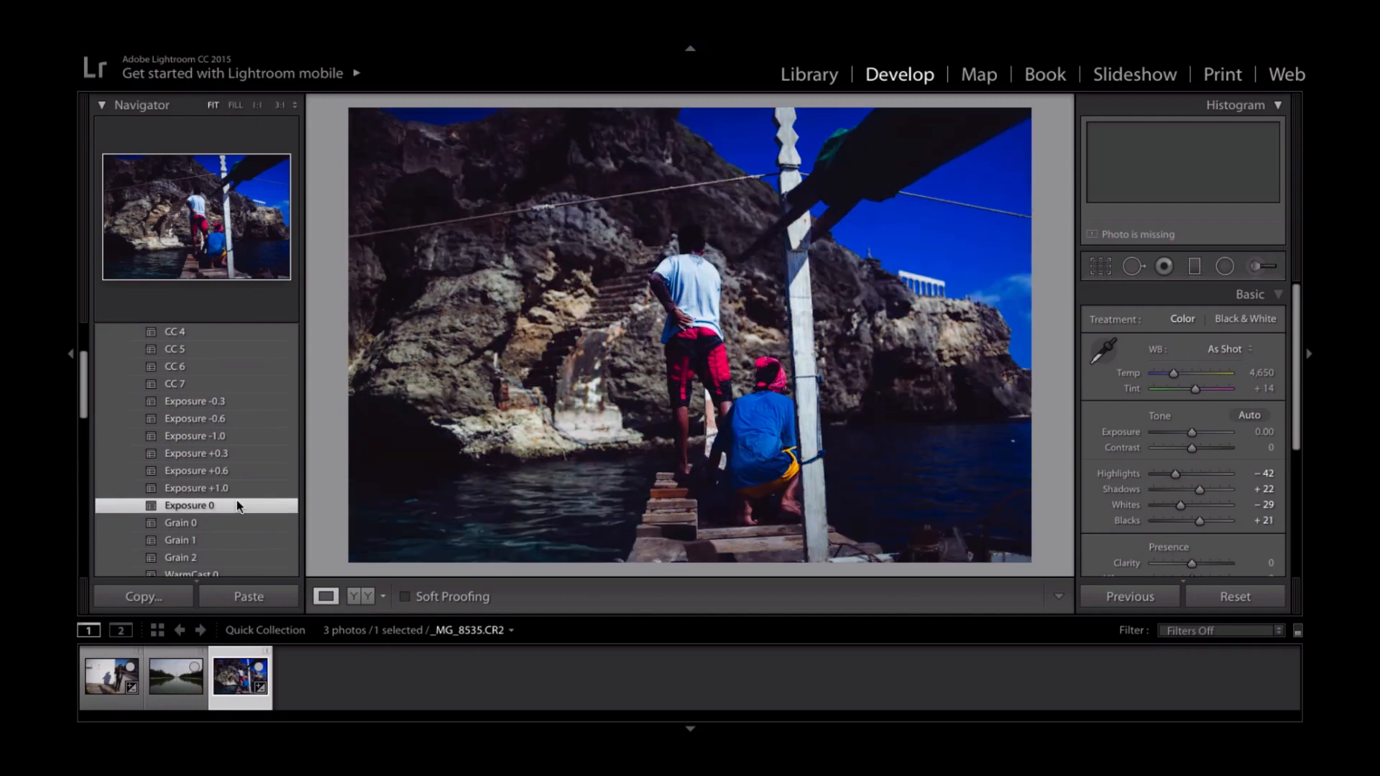
click(237, 471)
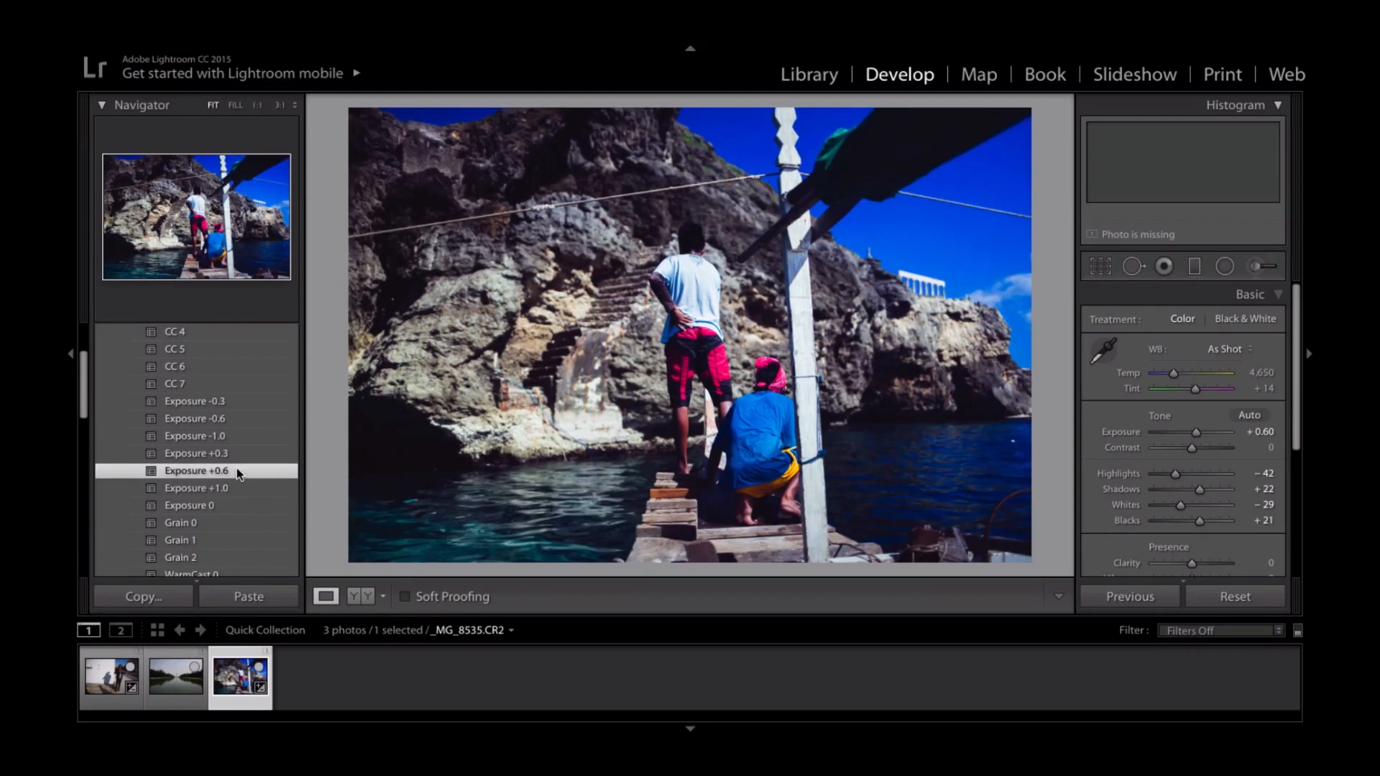
- Add film grain to the photo with the Grain 1 preset
scroll(238, 471, down, 3)
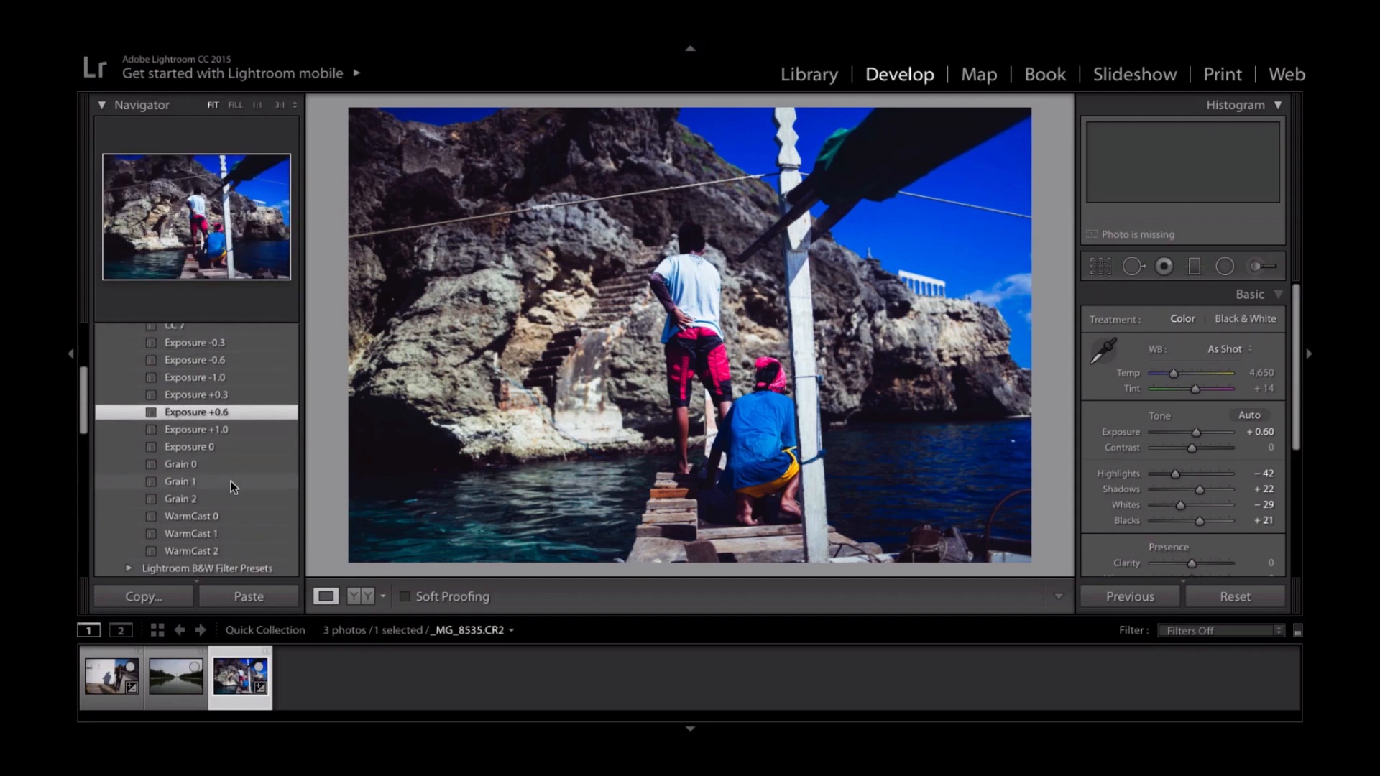
click(233, 476)
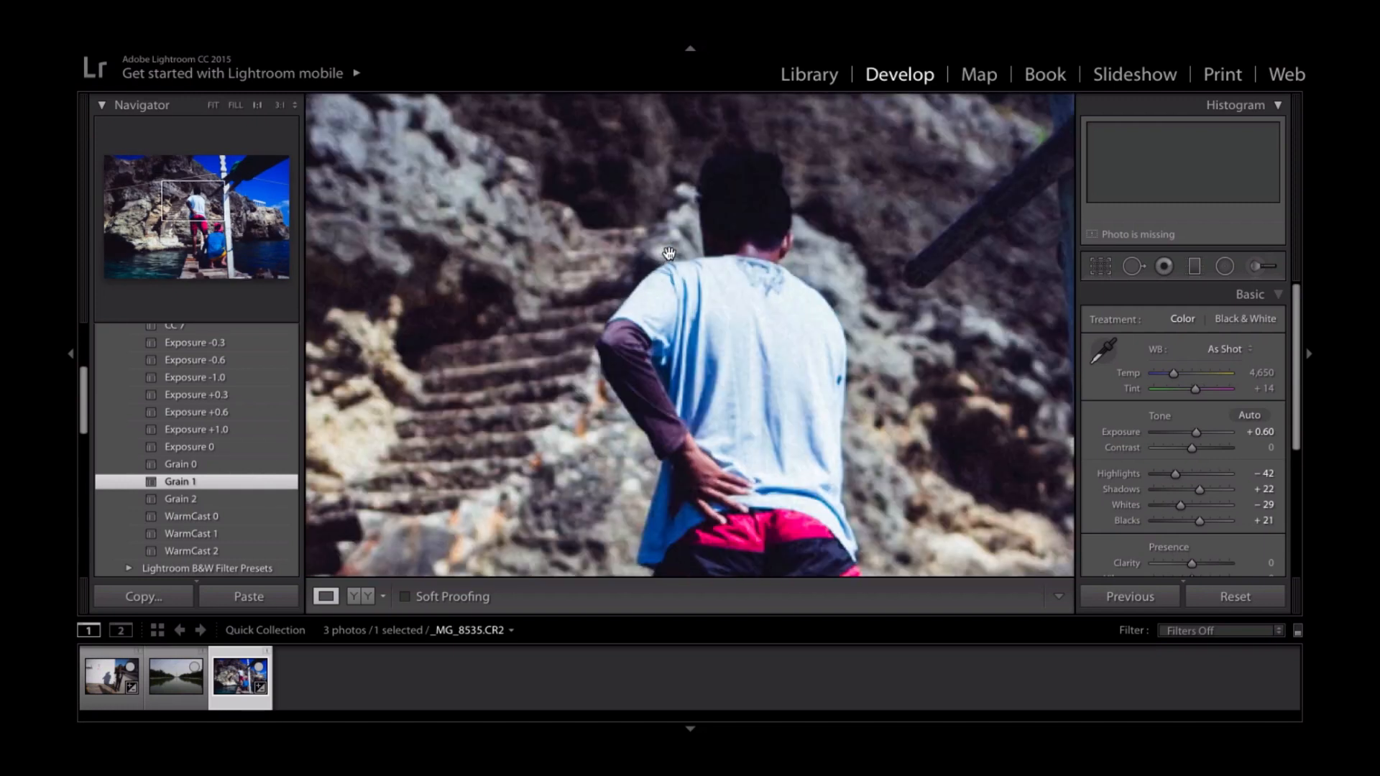
- Zoom in on the photo and inspect the Grain 1 texture on the standing man, the cliff and the sky
click(674, 259)
drag(698, 207, 496, 491)
drag(732, 278, 700, 282)
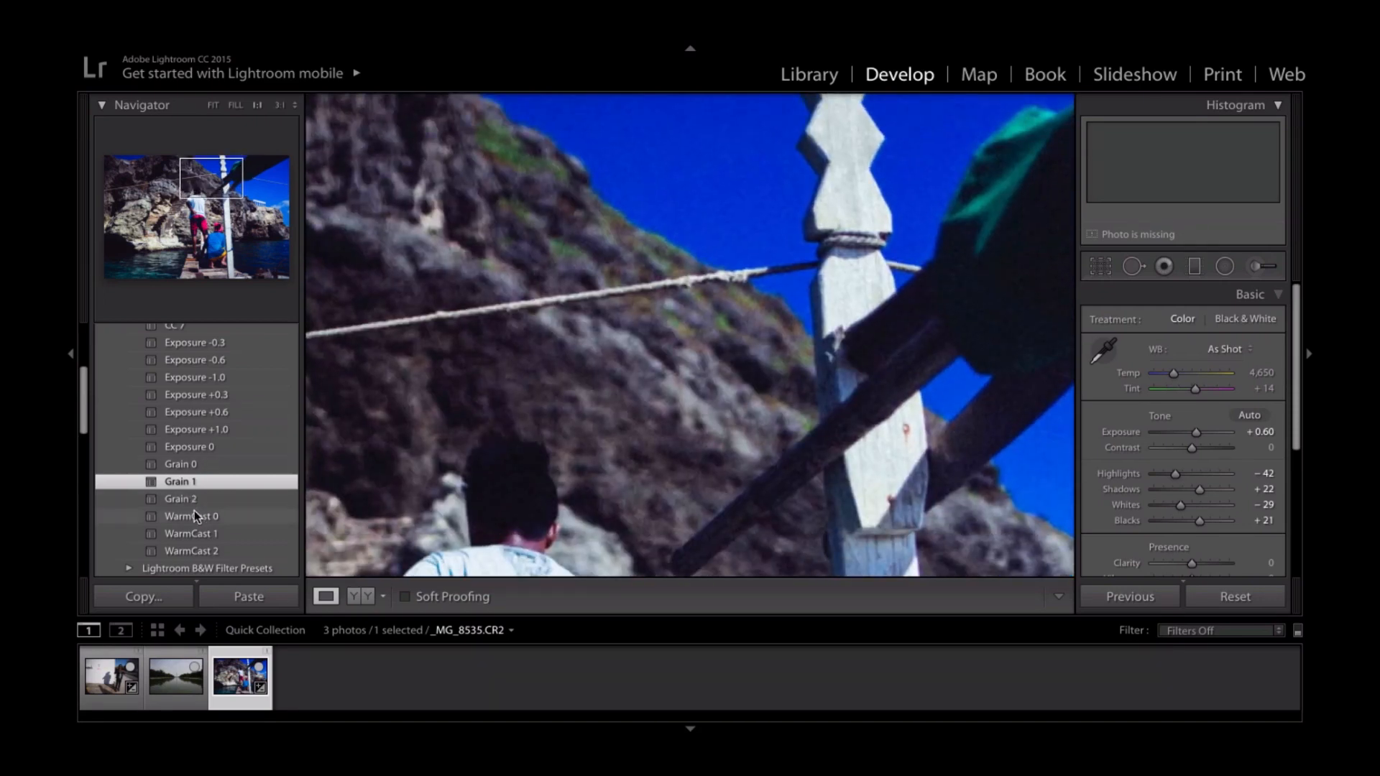
- Try the stronger Grain 2 preset and check the whole photo in Lights Out mode
click(202, 501)
click(731, 300)
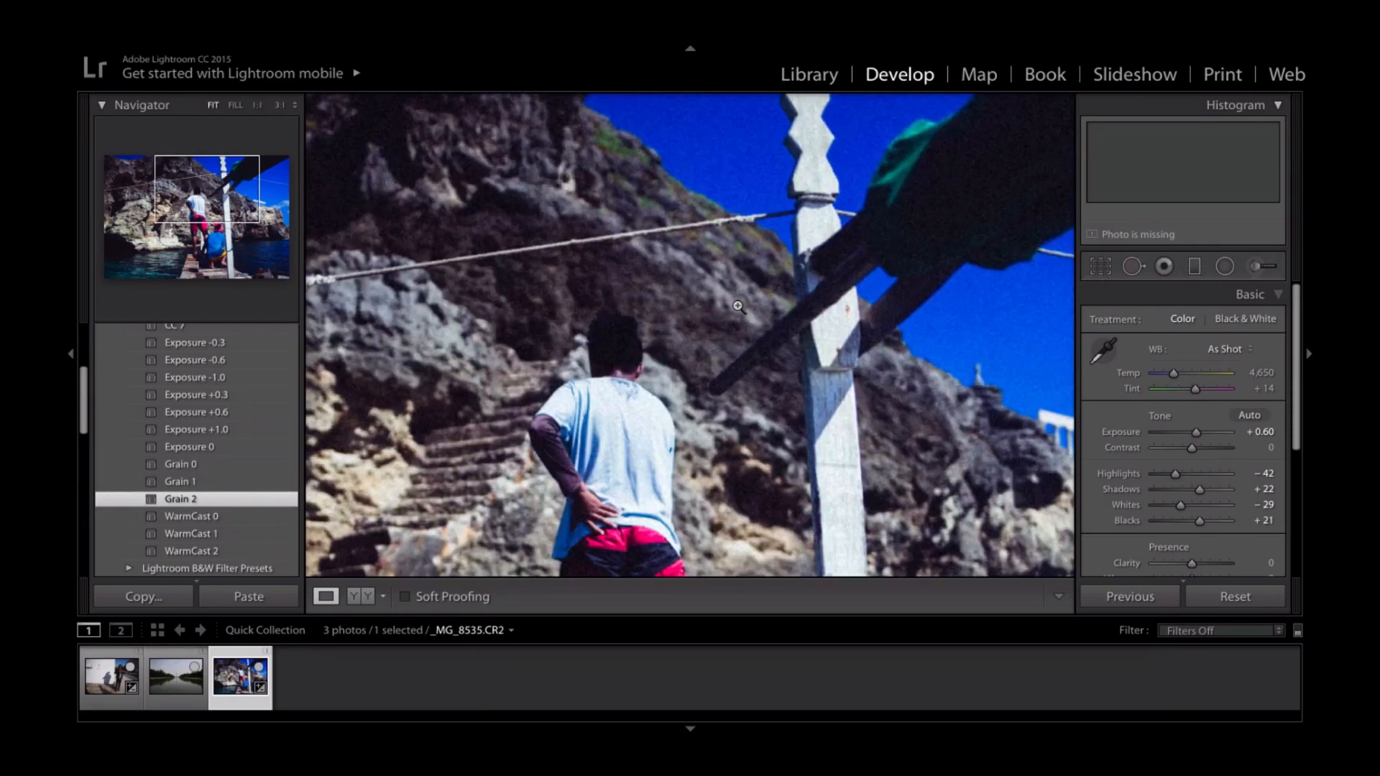
key(l)
key(l)
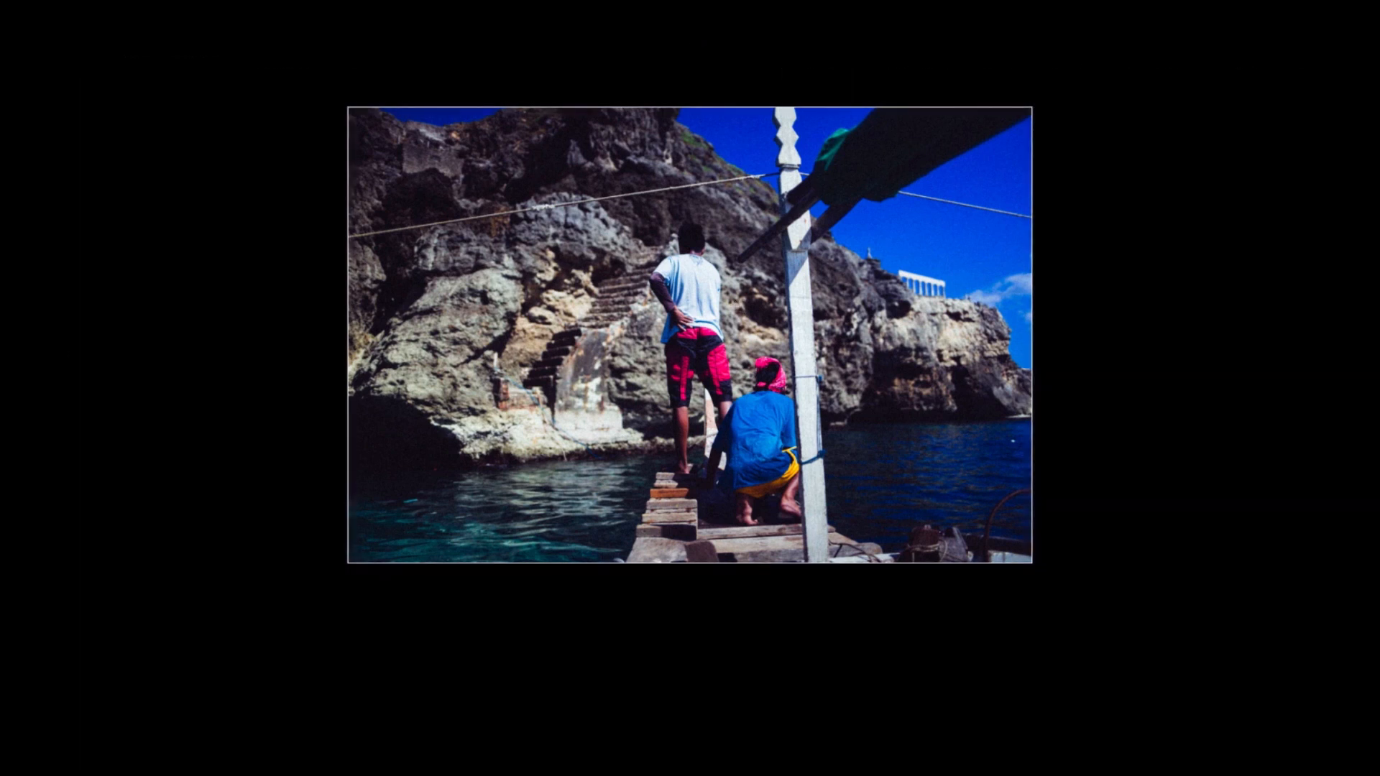
key(l)
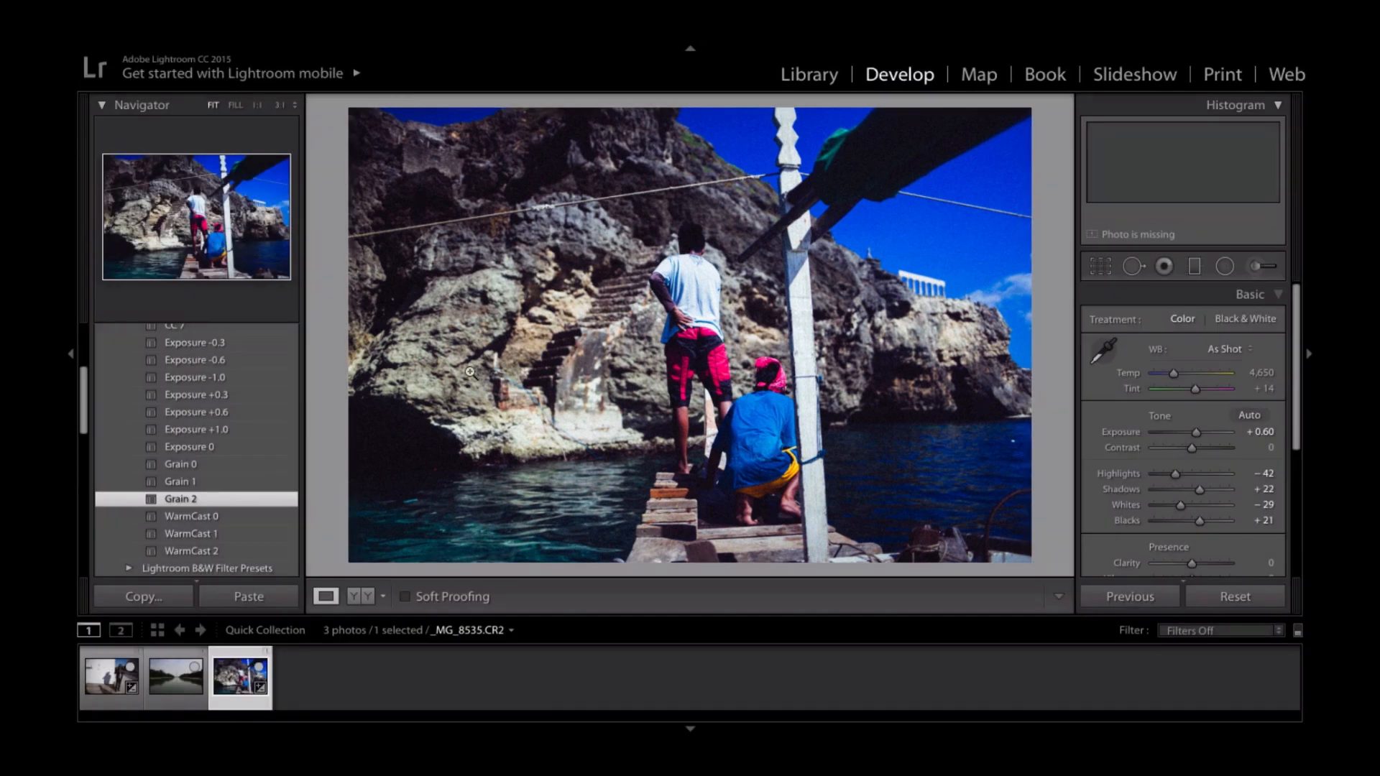
- Try the CC 6 and CC 5 looks on the photo and switch to the CC 2 preset
scroll(223, 392, up, 3)
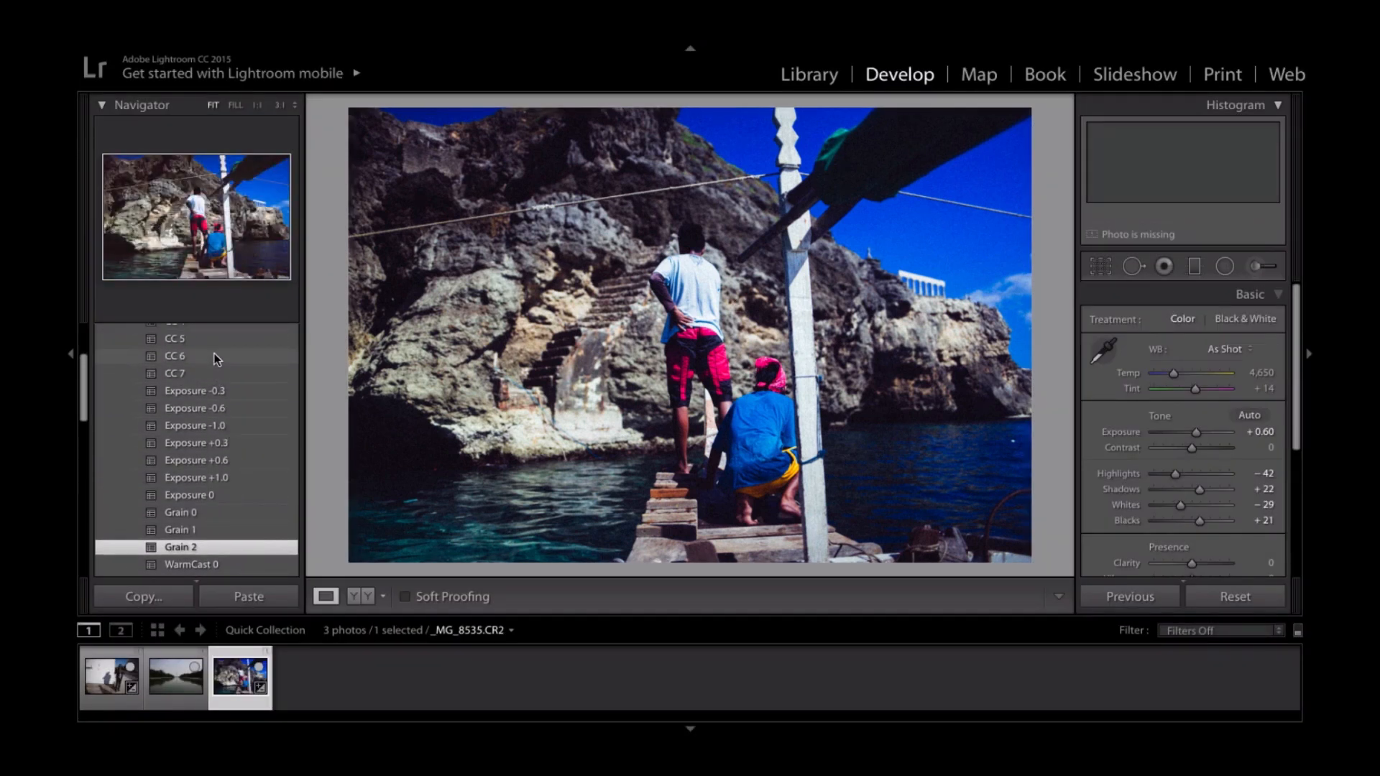
click(213, 356)
click(214, 342)
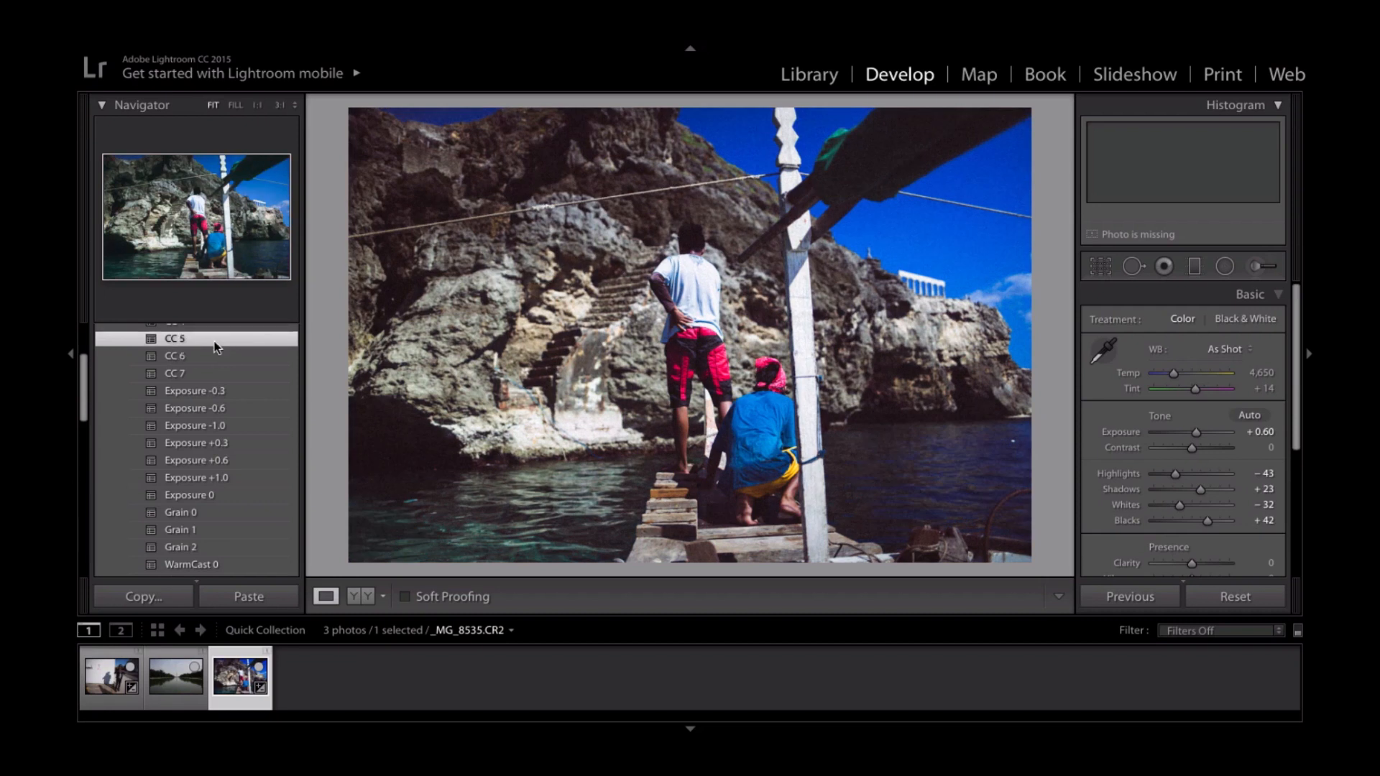
scroll(214, 348, up, 4)
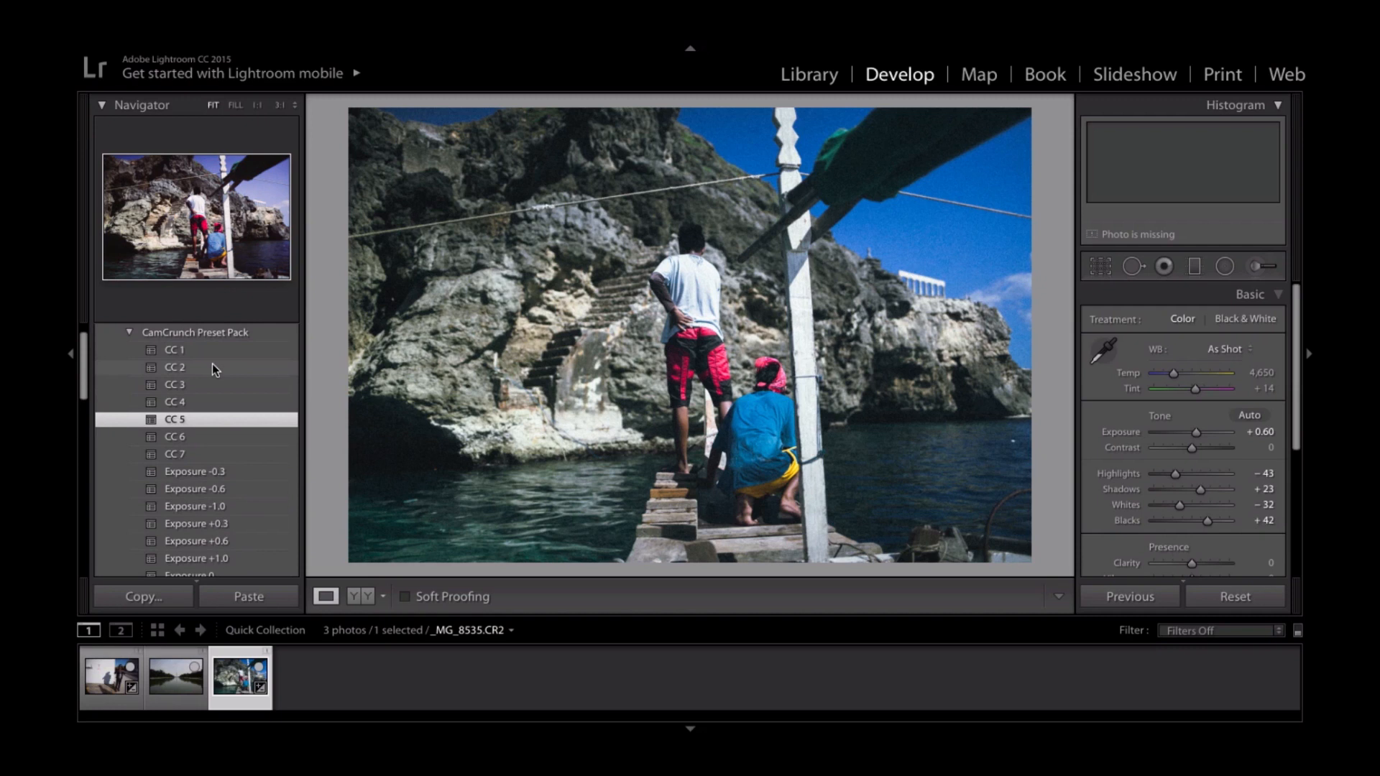
click(213, 367)
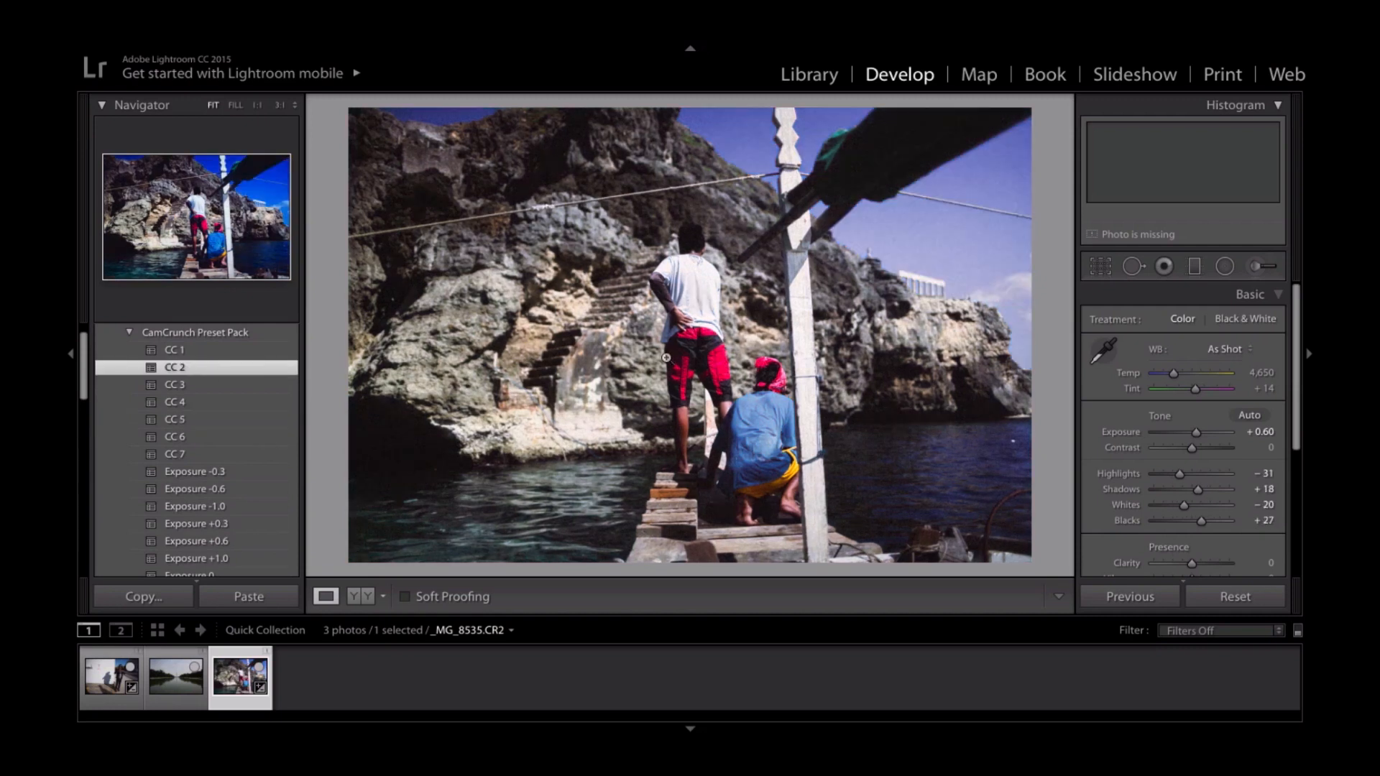
- Try the Grain 2 preset with the CC 2 look, clear the grain with Grain 0, and reapply CC 2
scroll(231, 469, down, 1)
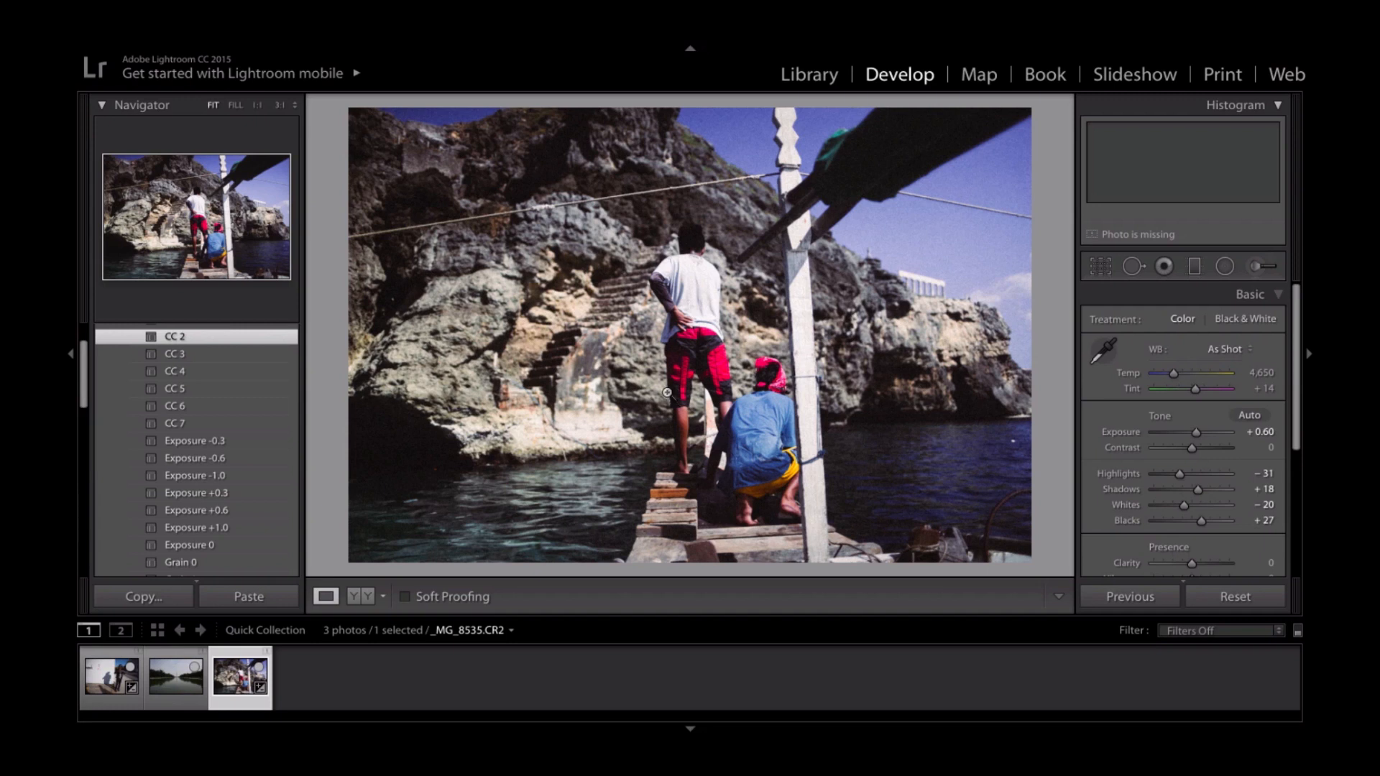
scroll(171, 511, down, 1)
scroll(166, 503, down, 3)
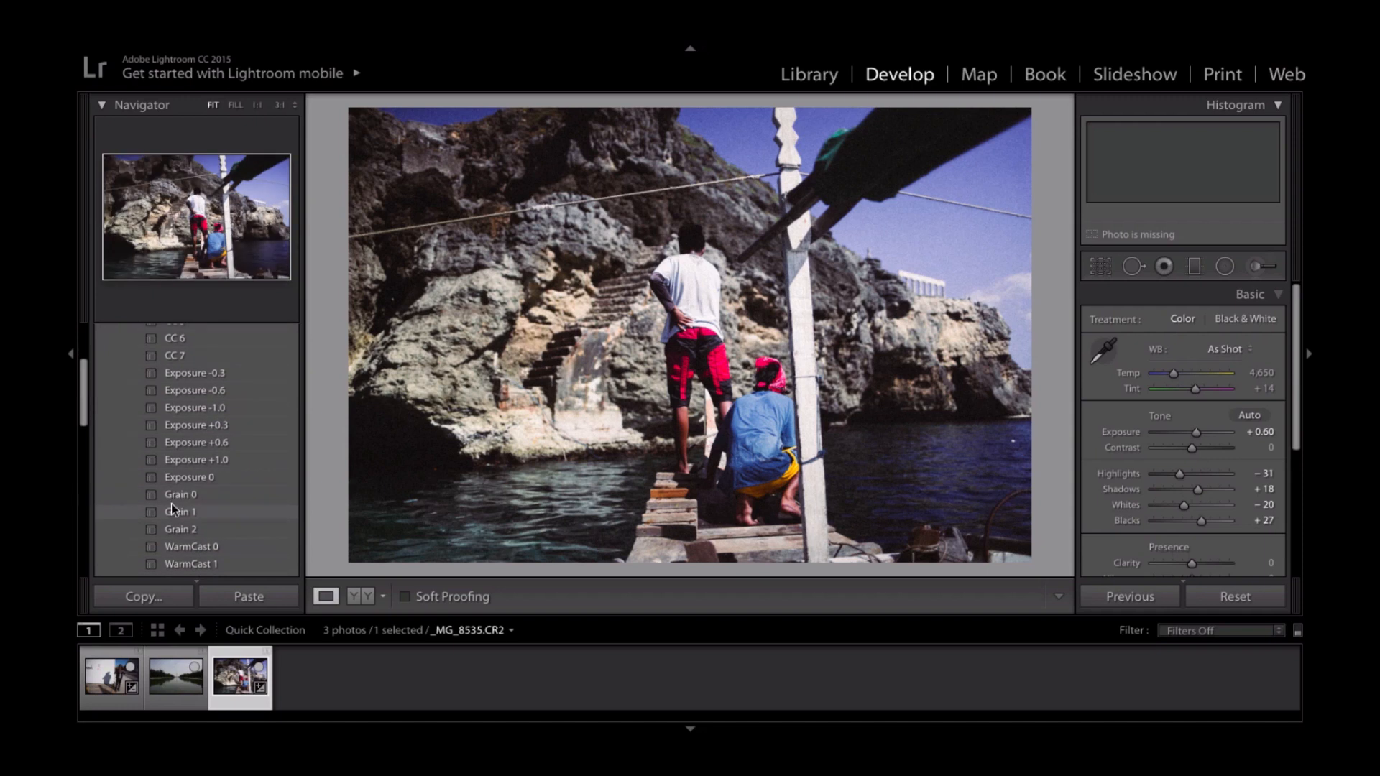
click(222, 528)
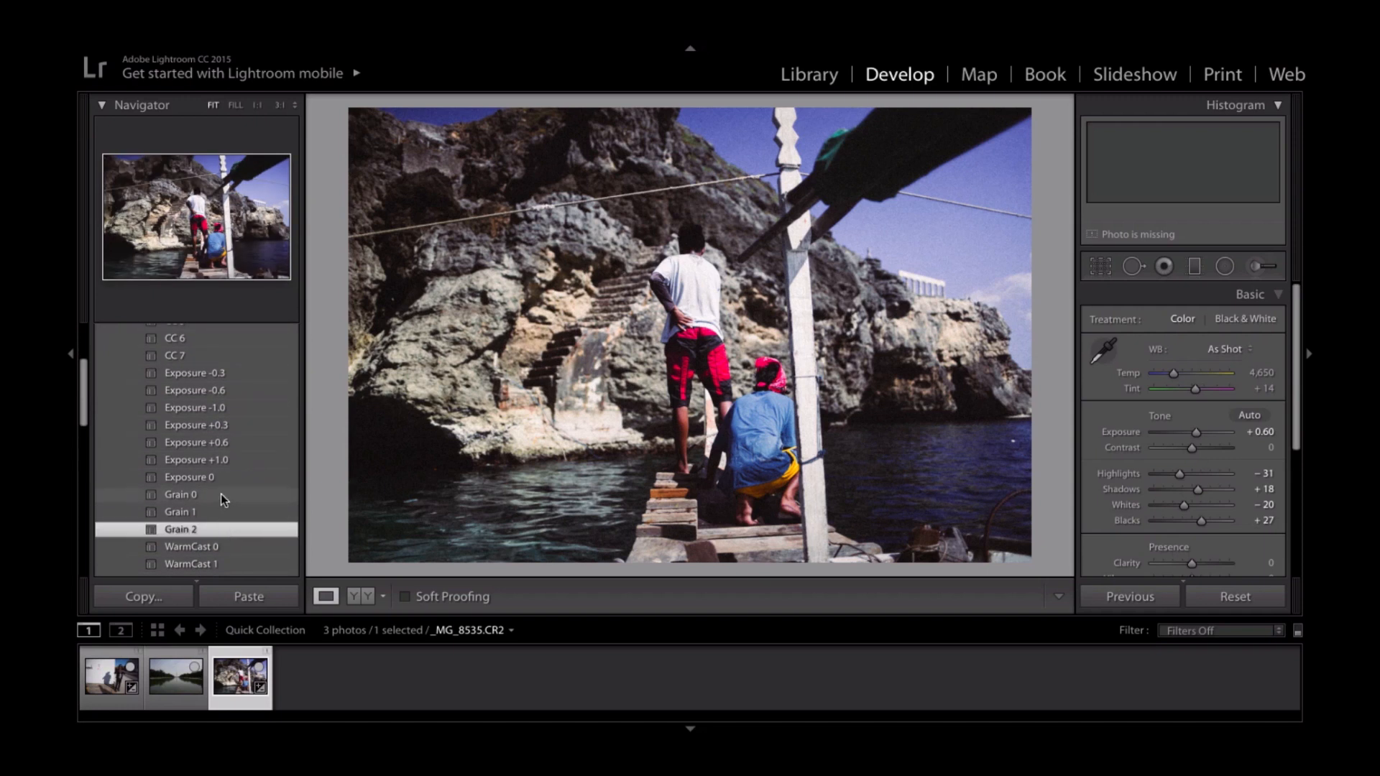
click(222, 494)
scroll(205, 421, up, 5)
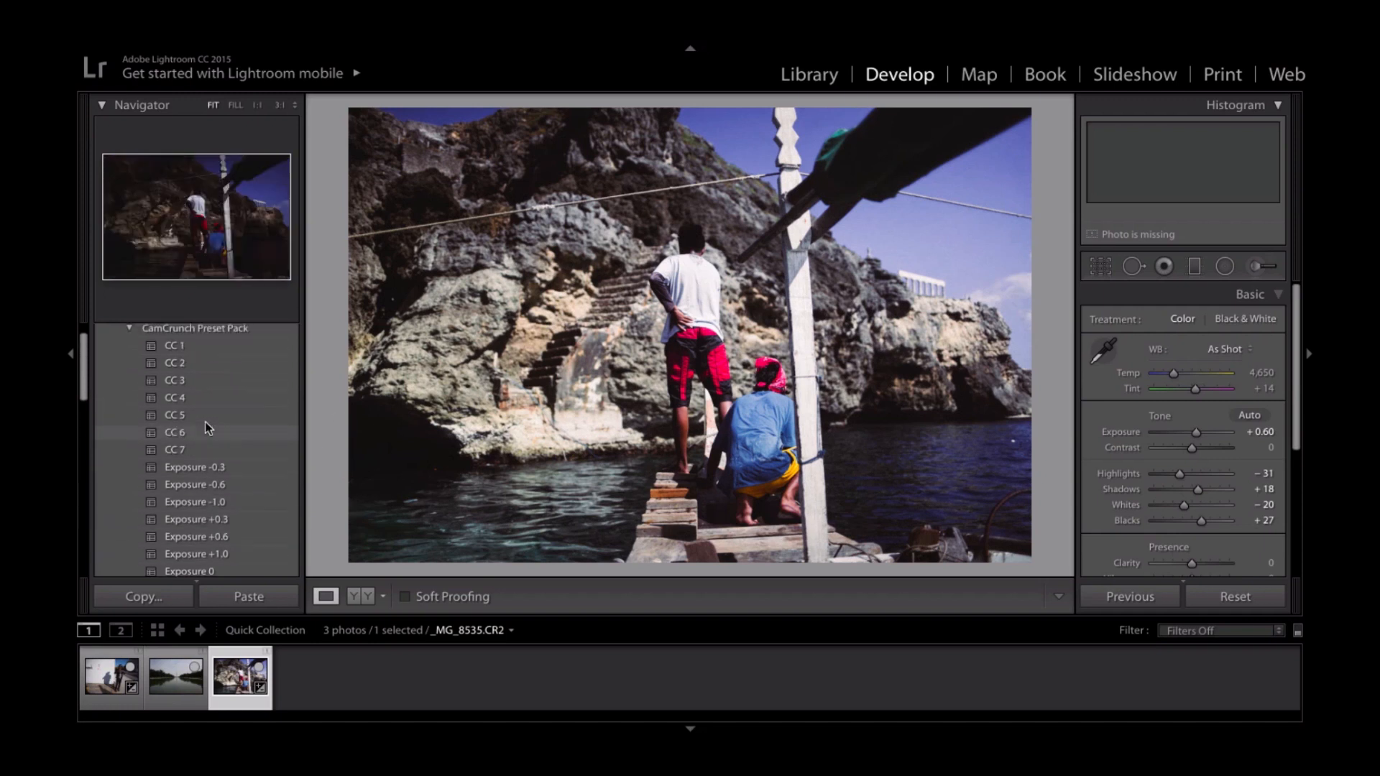
click(204, 391)
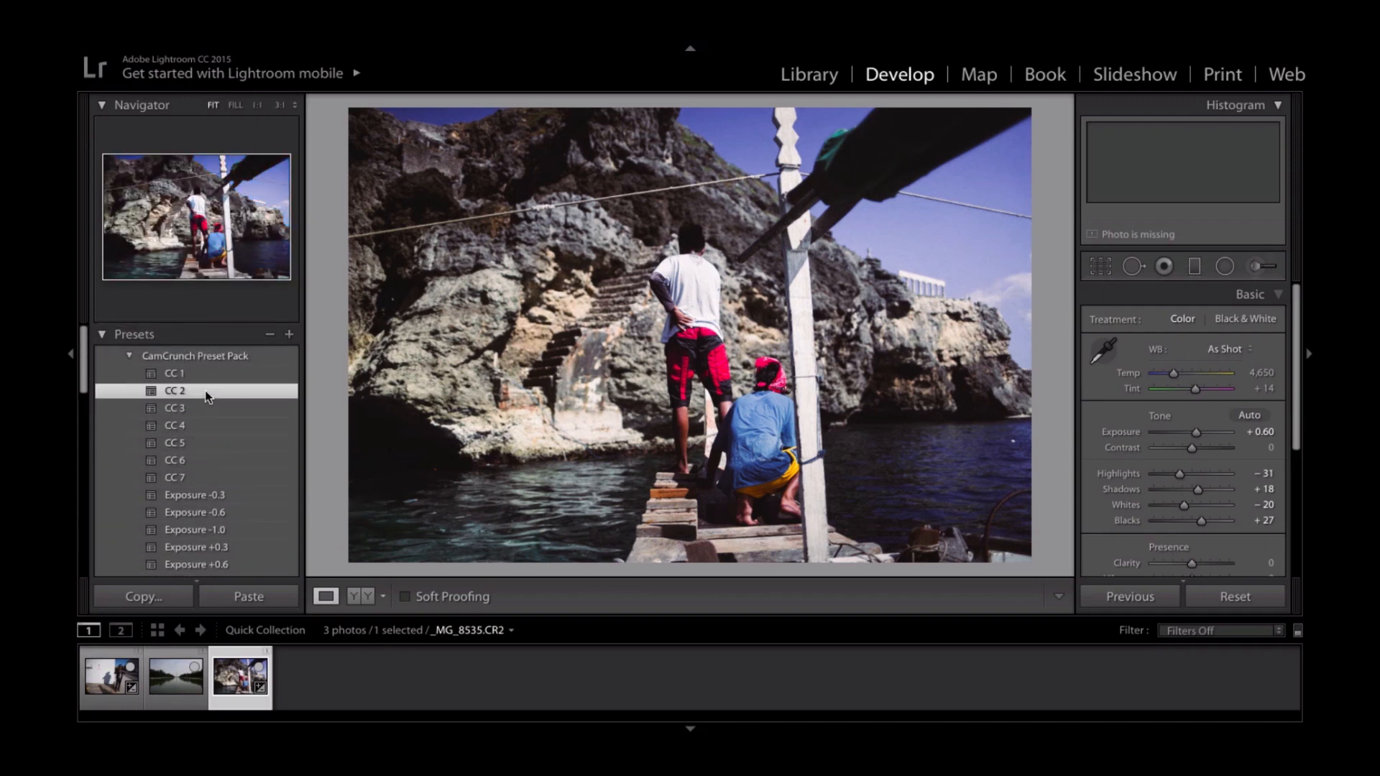
- Try the WarmCast 0 and WarmCast 1 presets, and compare the photo before and after side by side
scroll(230, 419, down, 5)
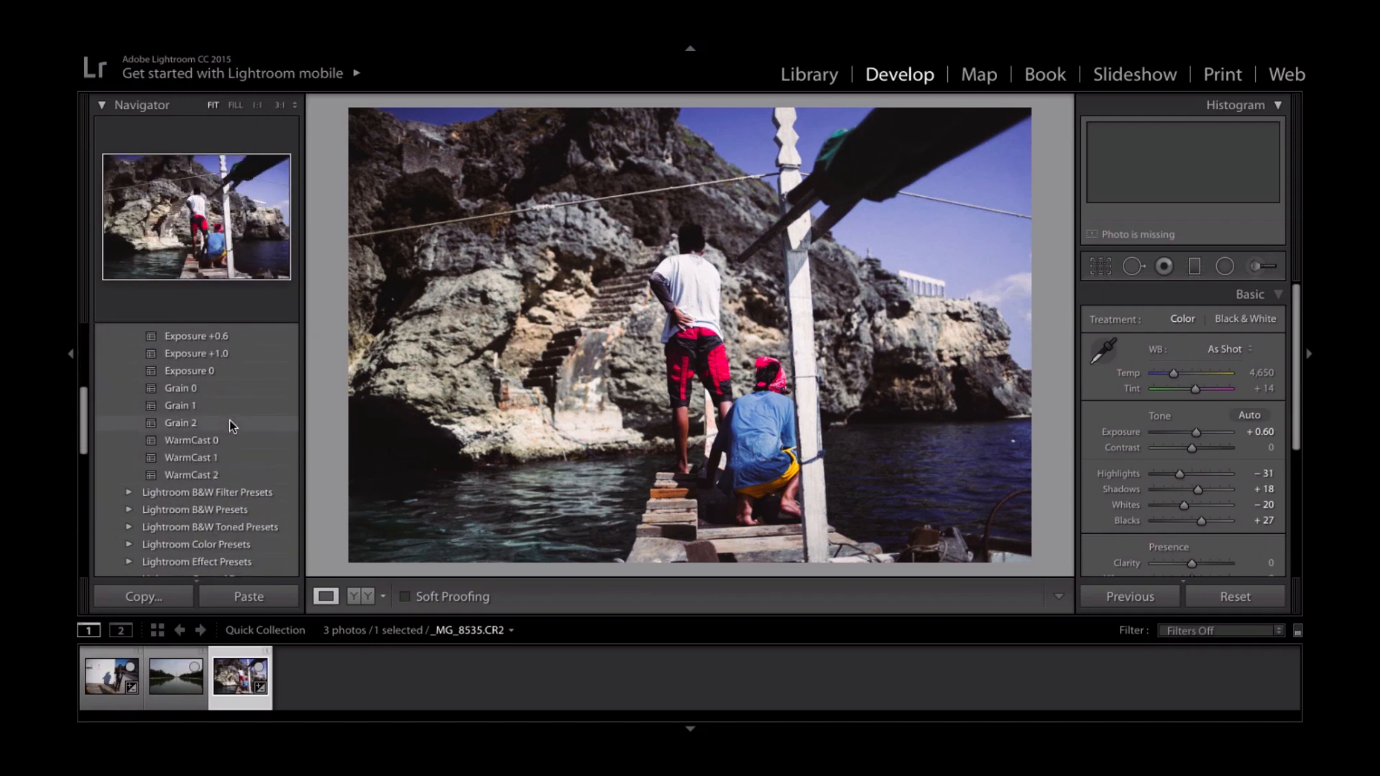
scroll(230, 424, up, 2)
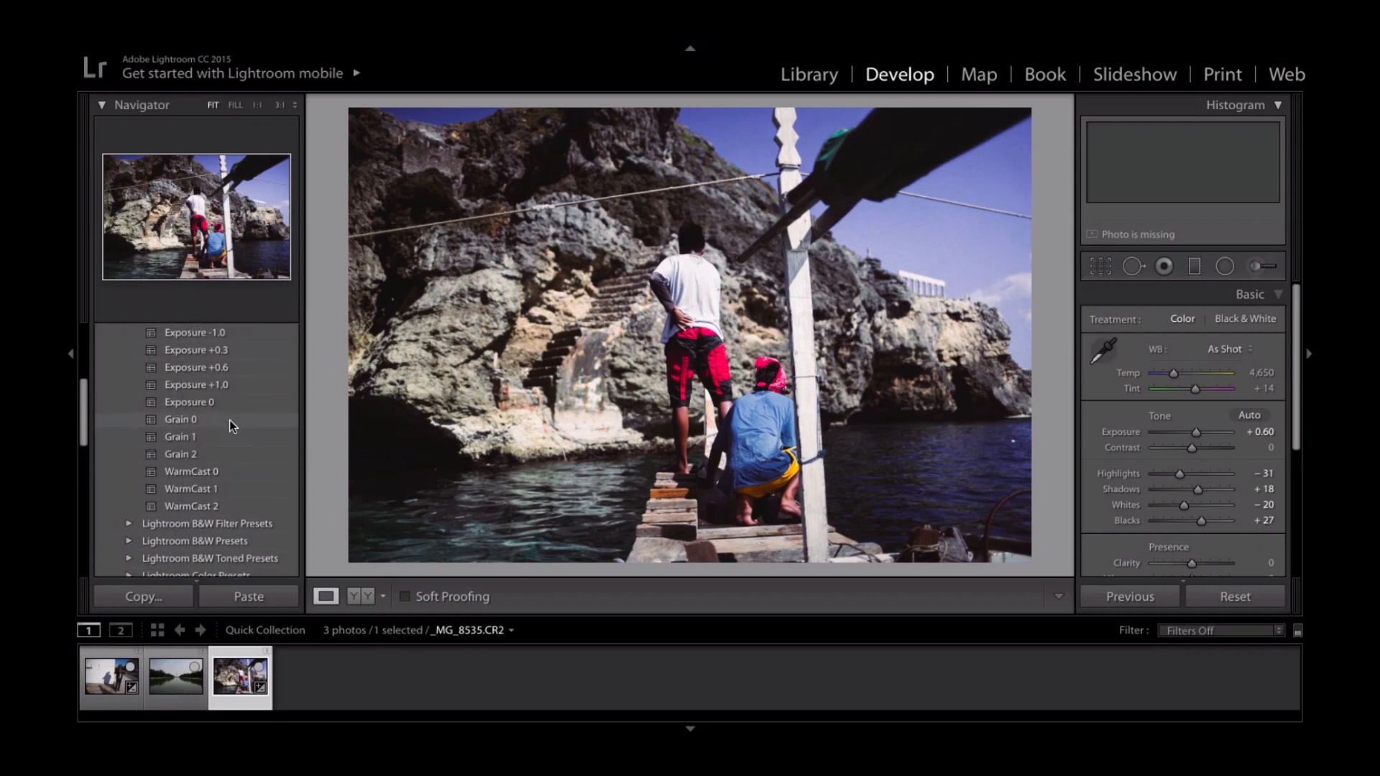
scroll(240, 480, up, 1)
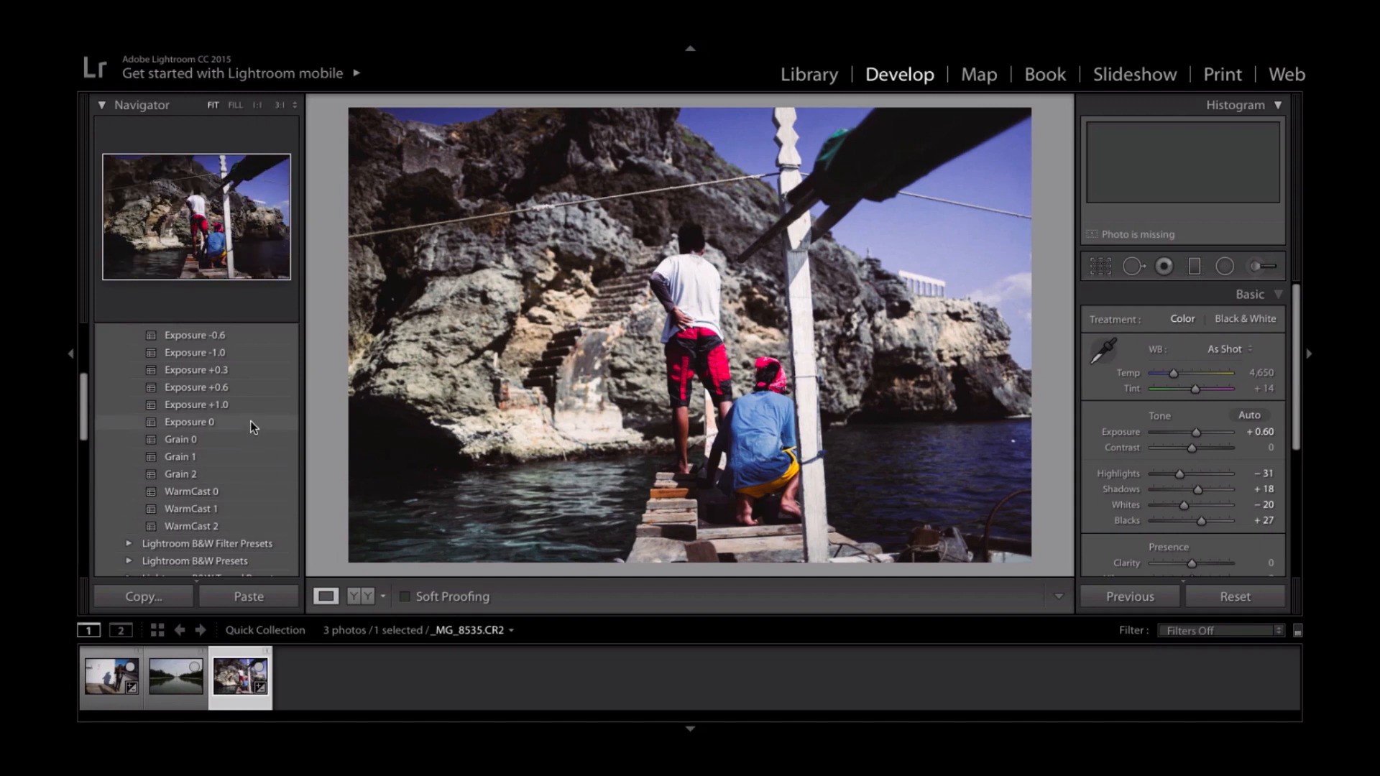
click(240, 489)
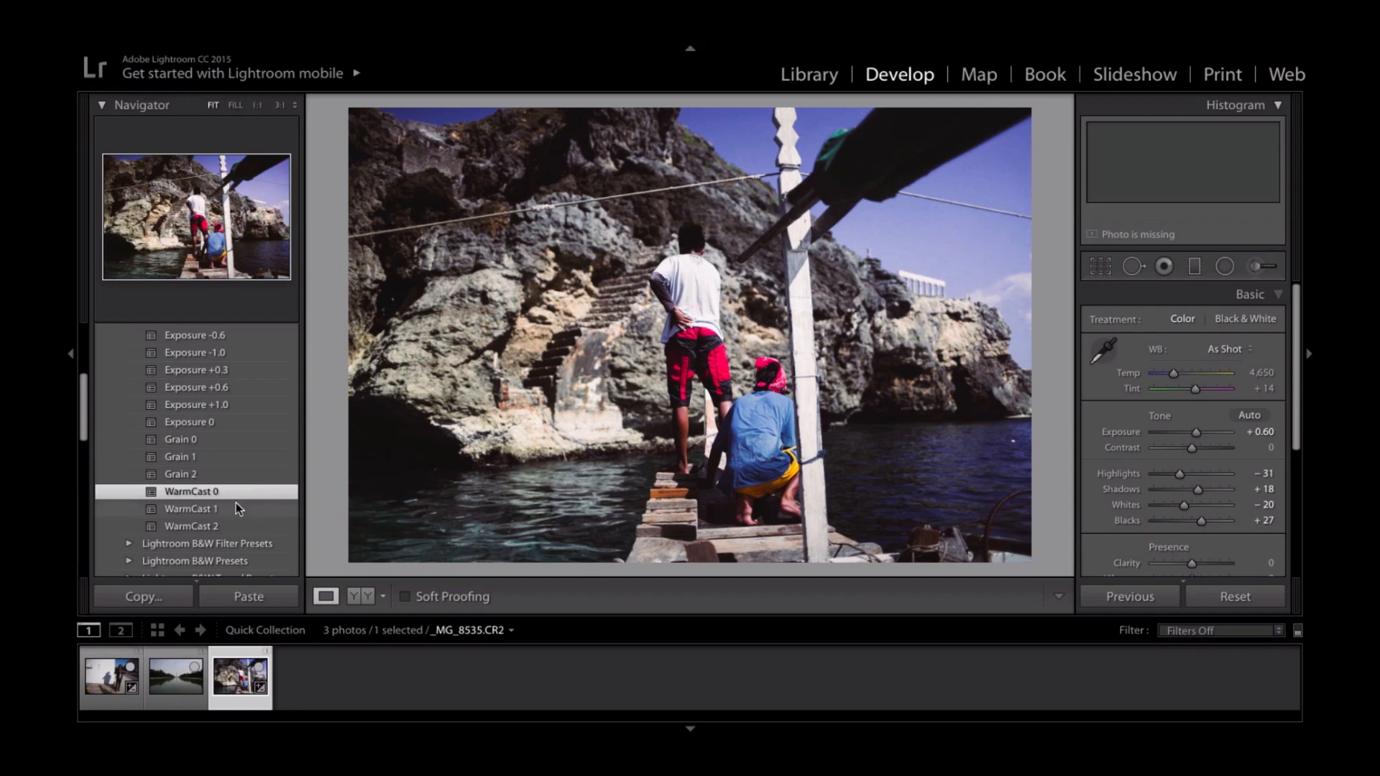
click(236, 508)
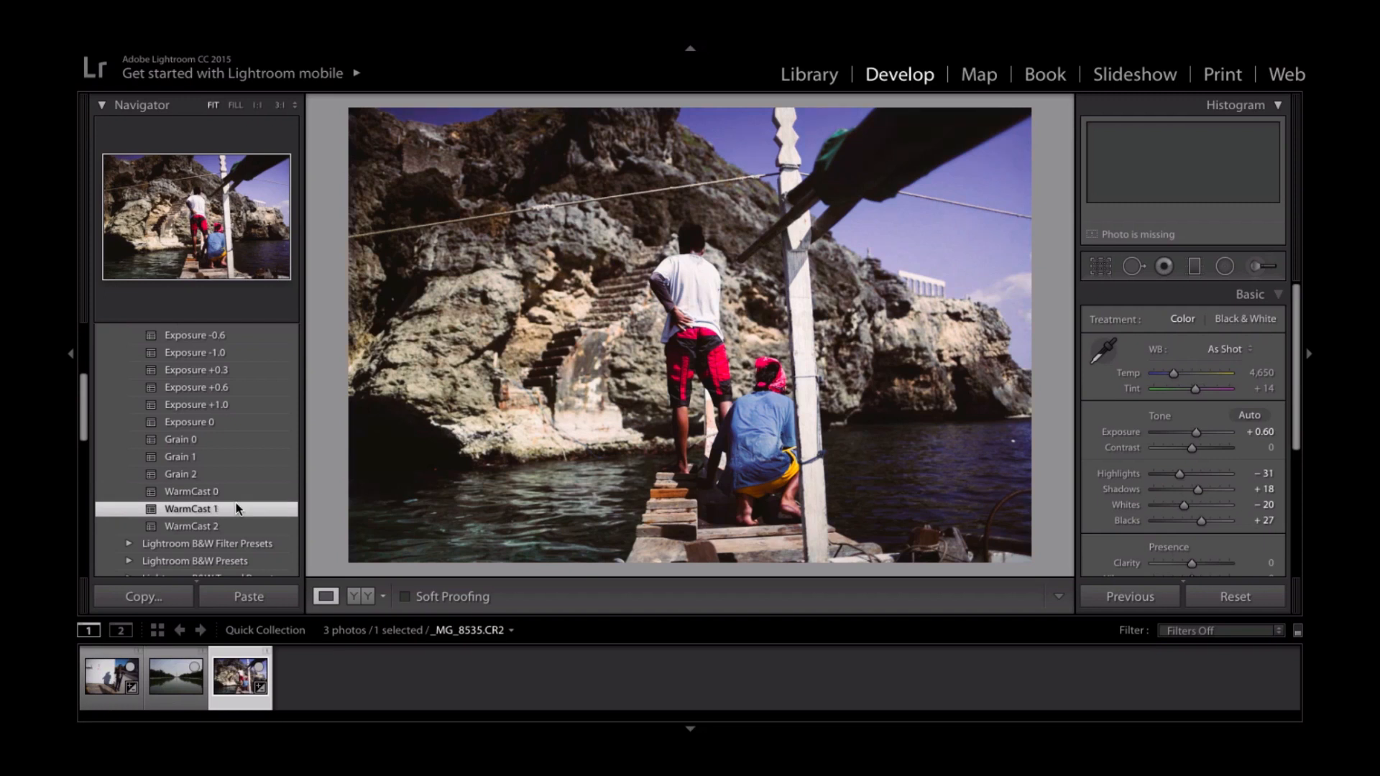
key(y)
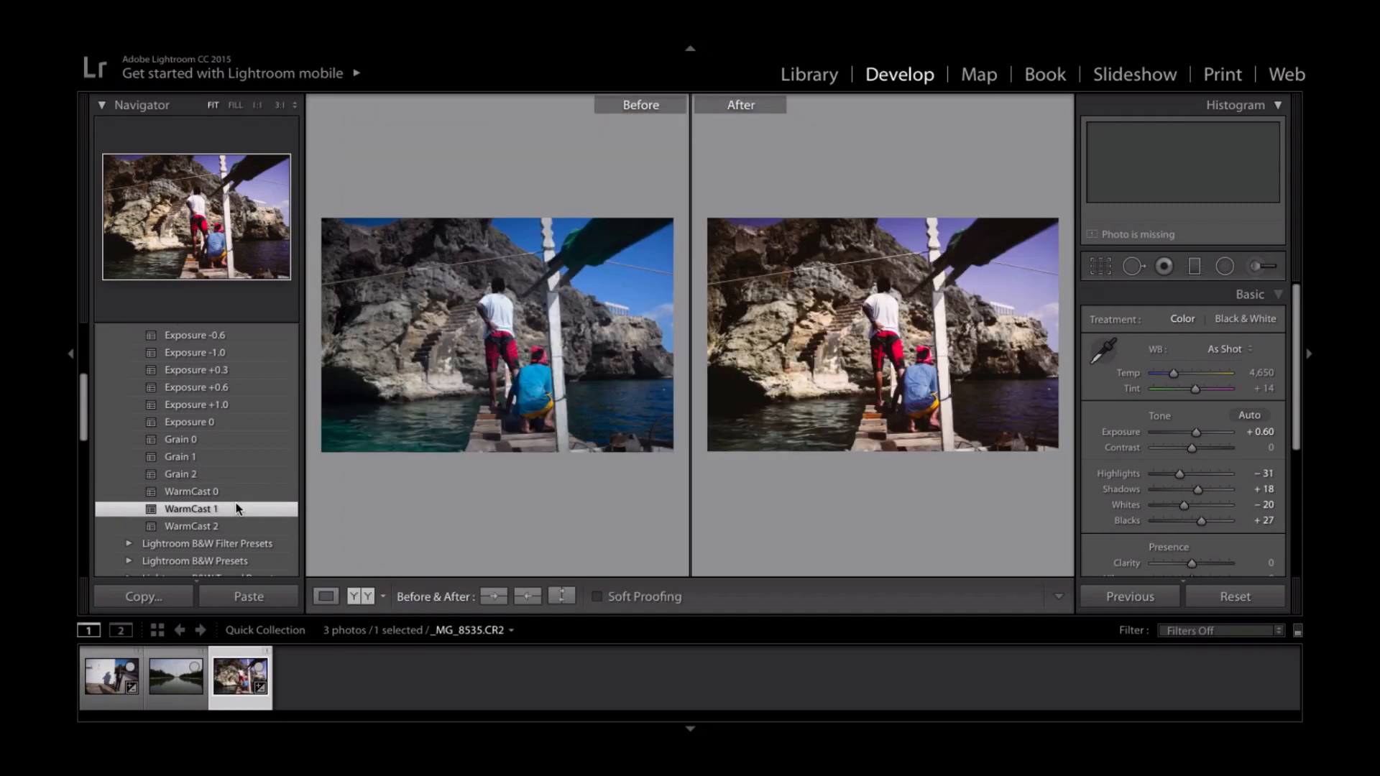
key(y)
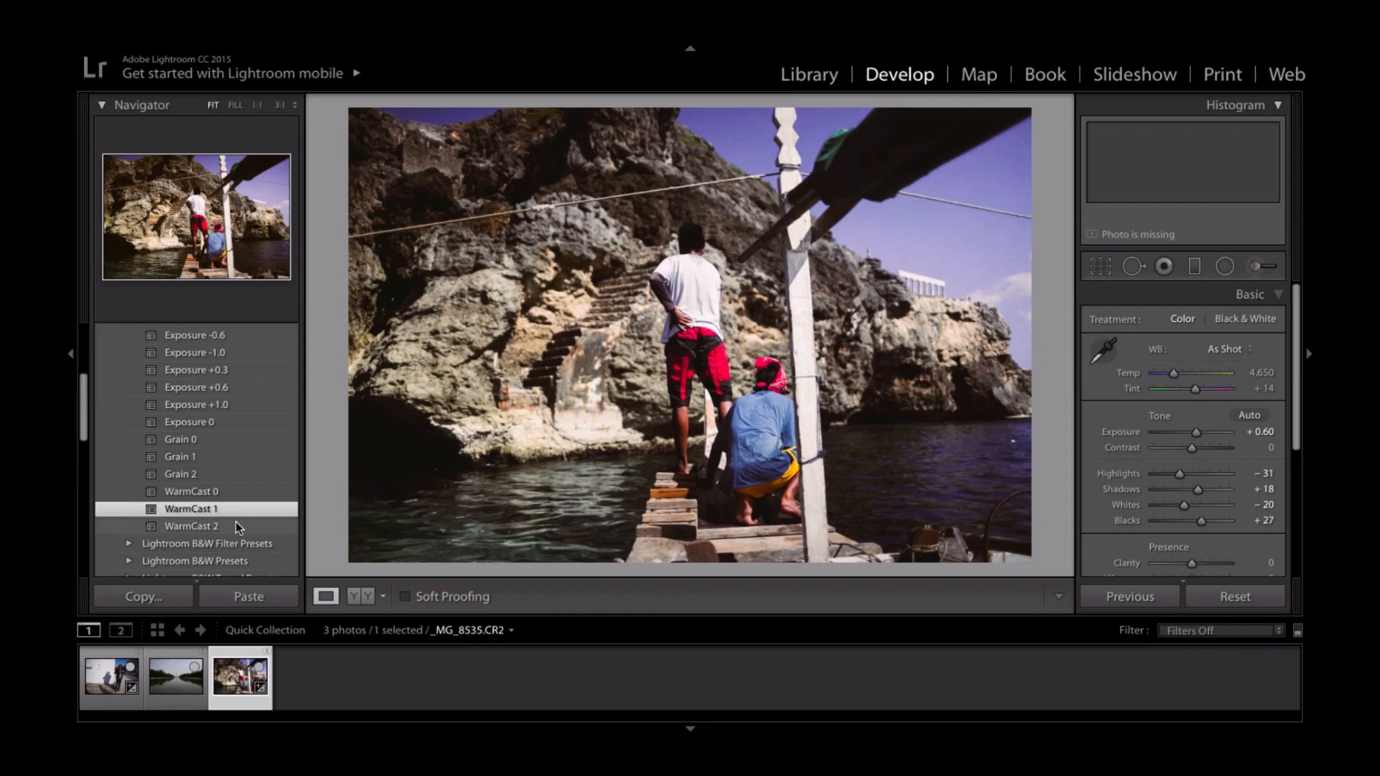
- Apply the WarmCast 2 preset and compare the photo before and after side by side
click(236, 525)
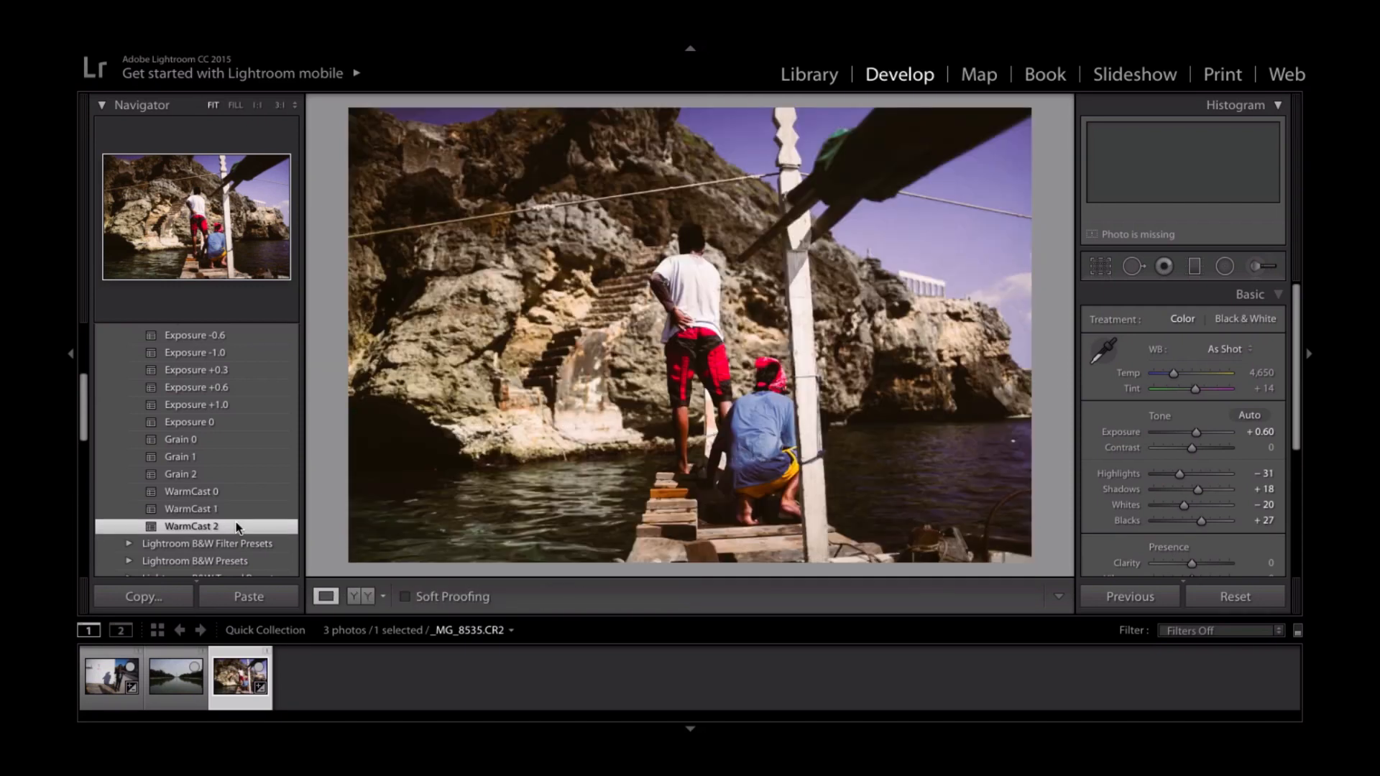
key(y)
key(y)
key(y)
key(y)
- Apply the CC 7 preset over the warm cast, compare before and after, and view the photo in Lights Out mode
scroll(216, 497, up, 4)
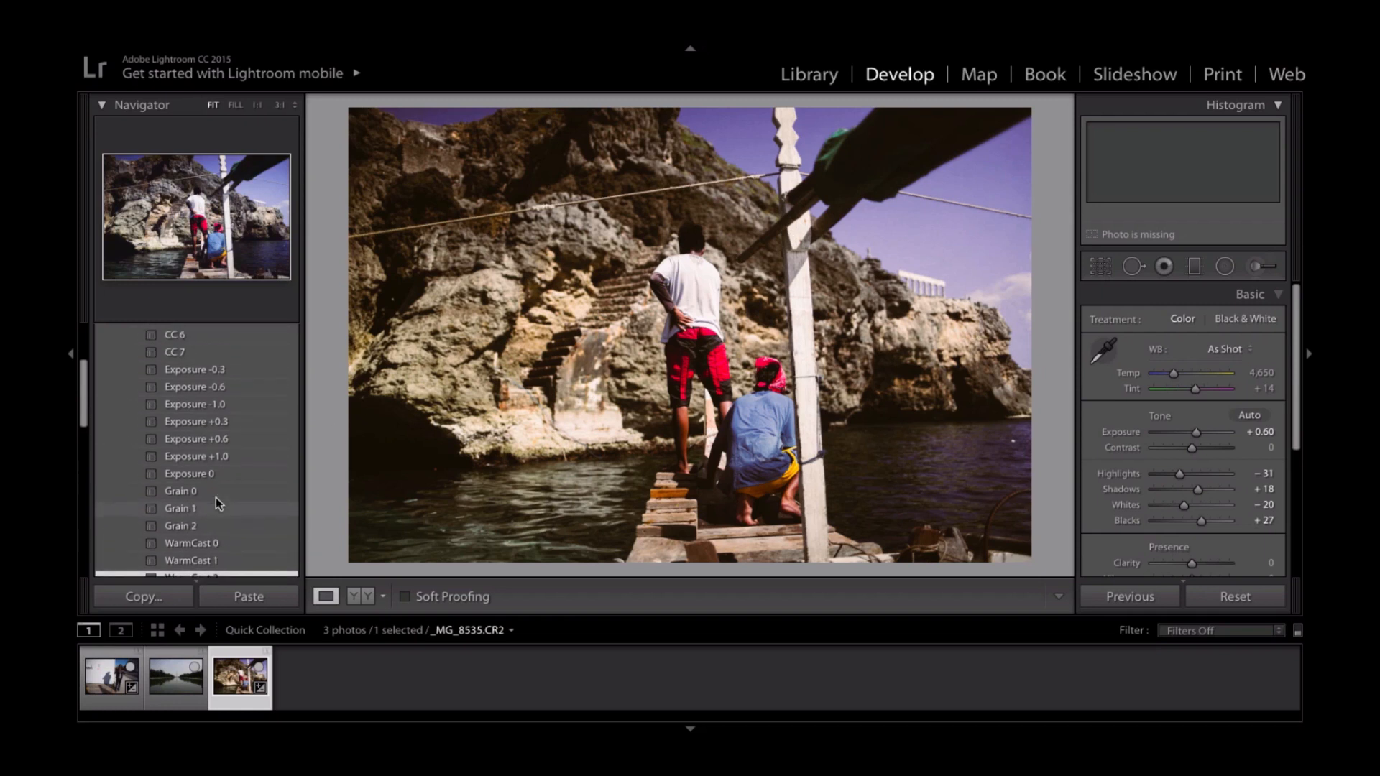
click(233, 441)
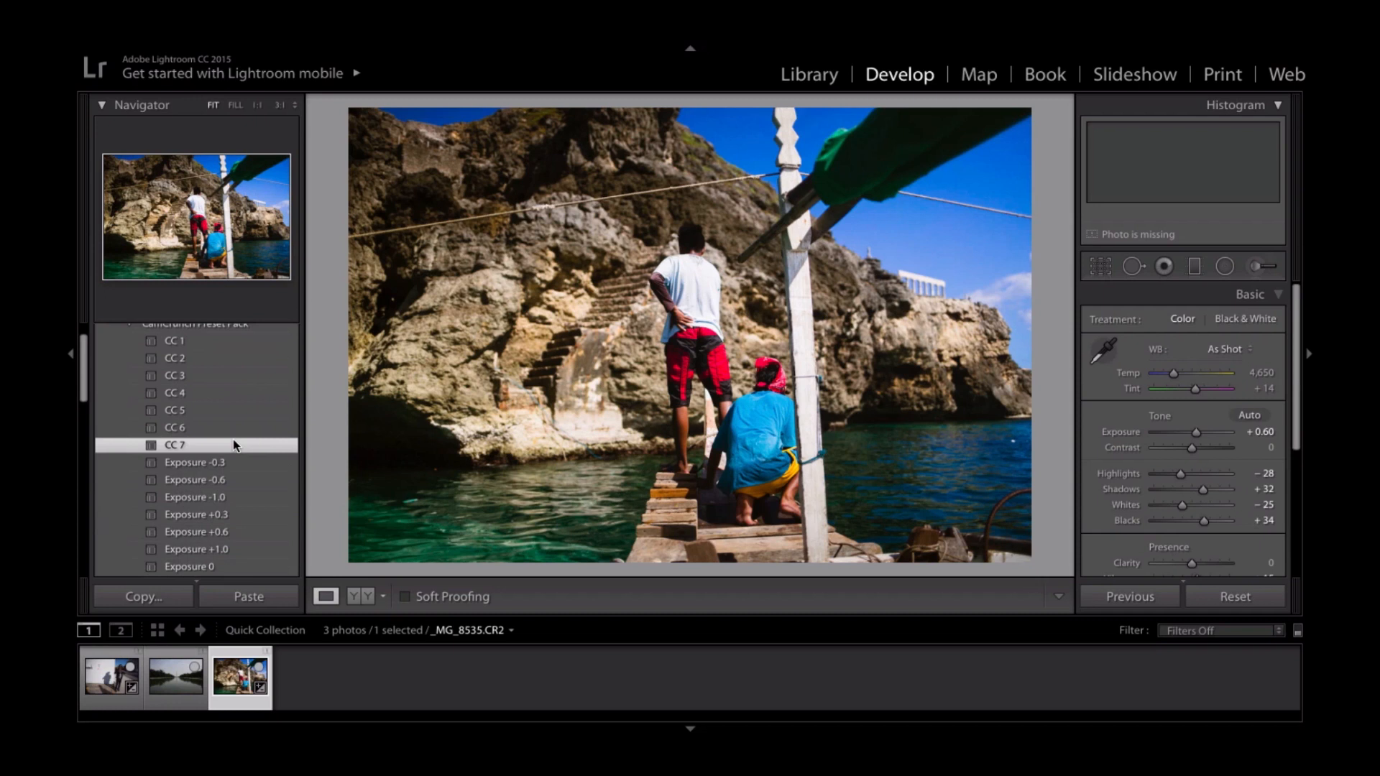
key(y)
key(y)
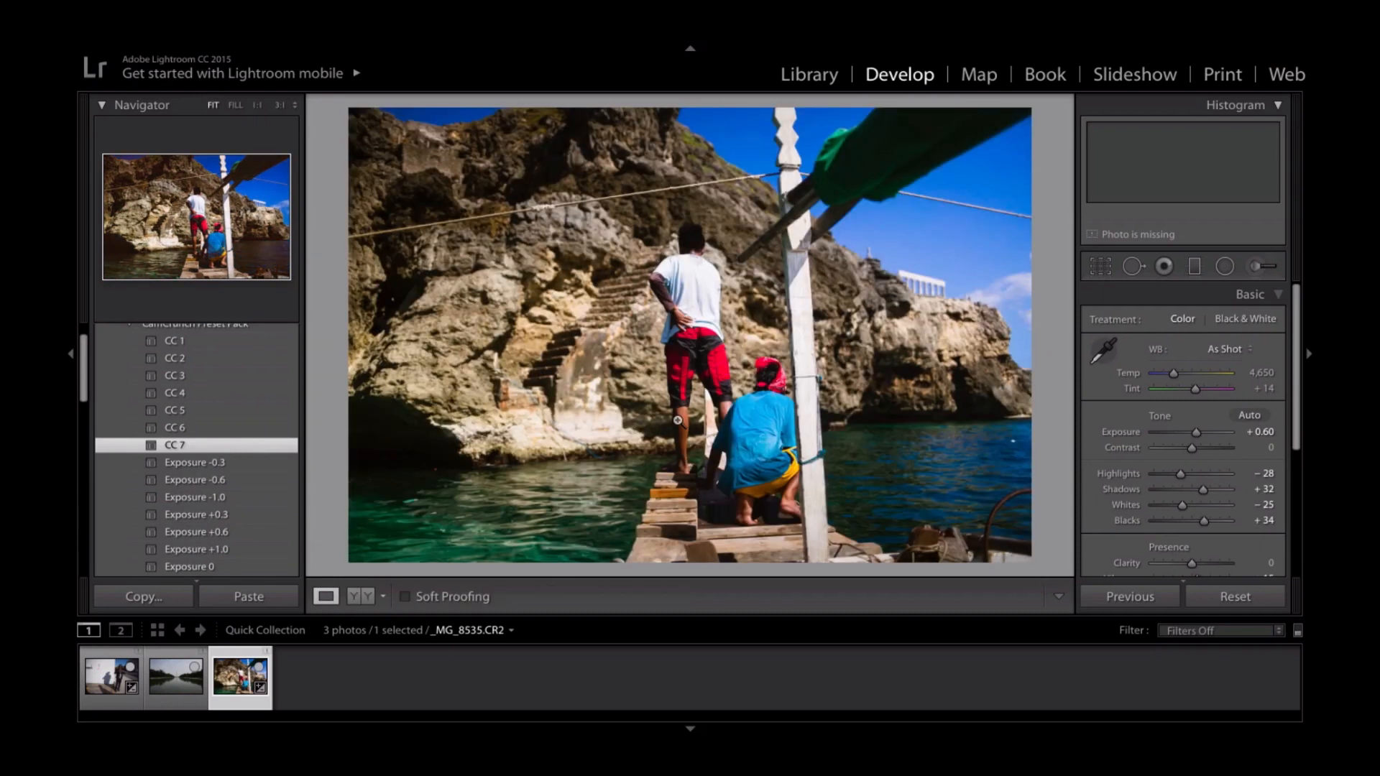
key(l)
key(l)
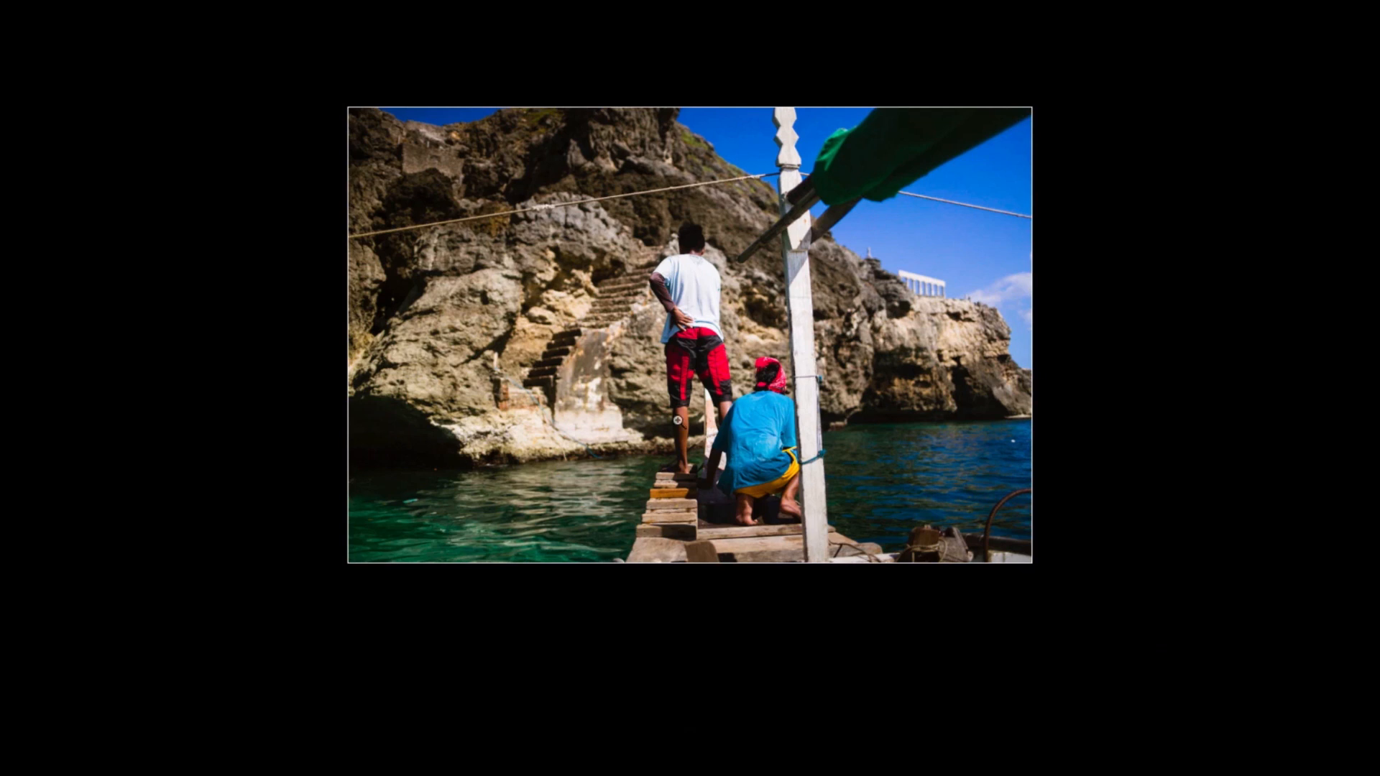
key(l)
- Apply the Grain 1 preset and check it in Lights Out mode, first as a single photo and as a before-and-after comparison
scroll(203, 522, down, 1)
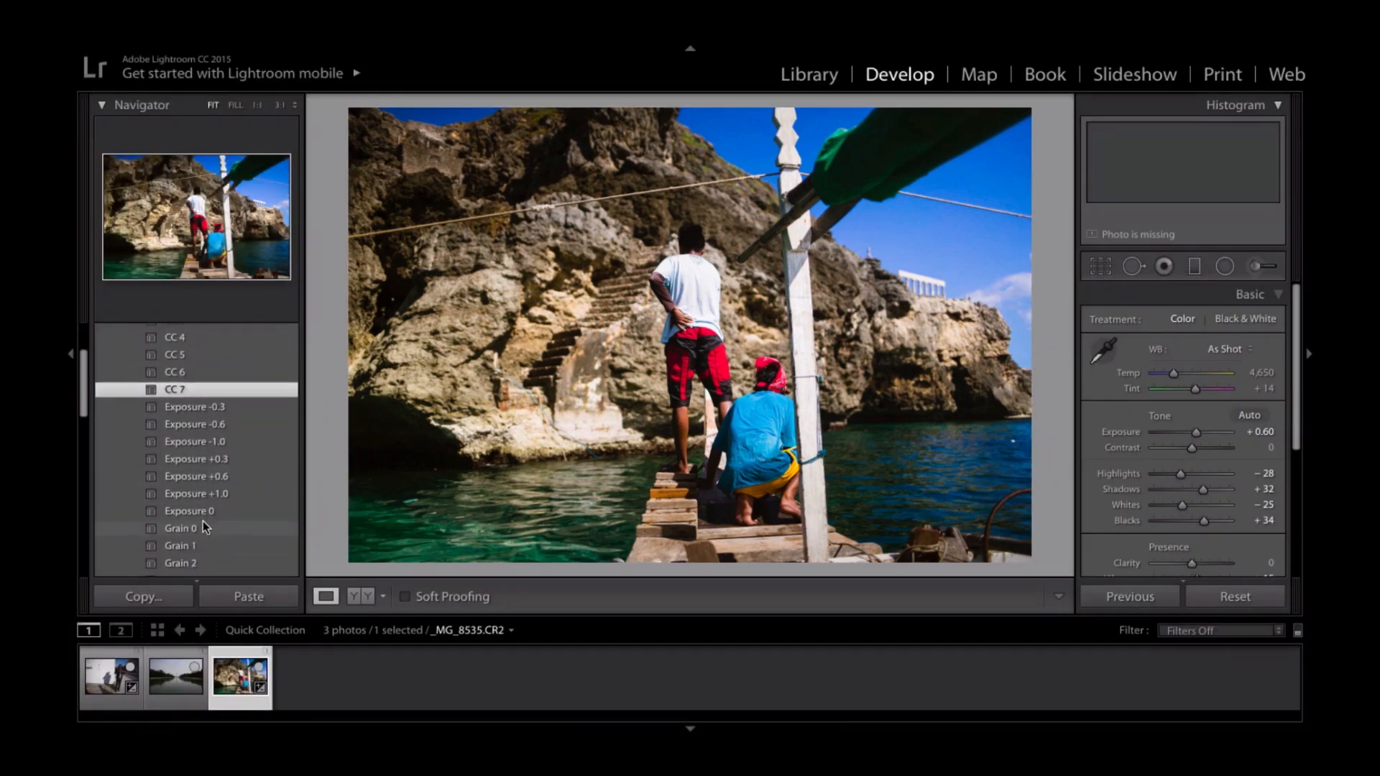
click(210, 548)
key(l)
key(l)
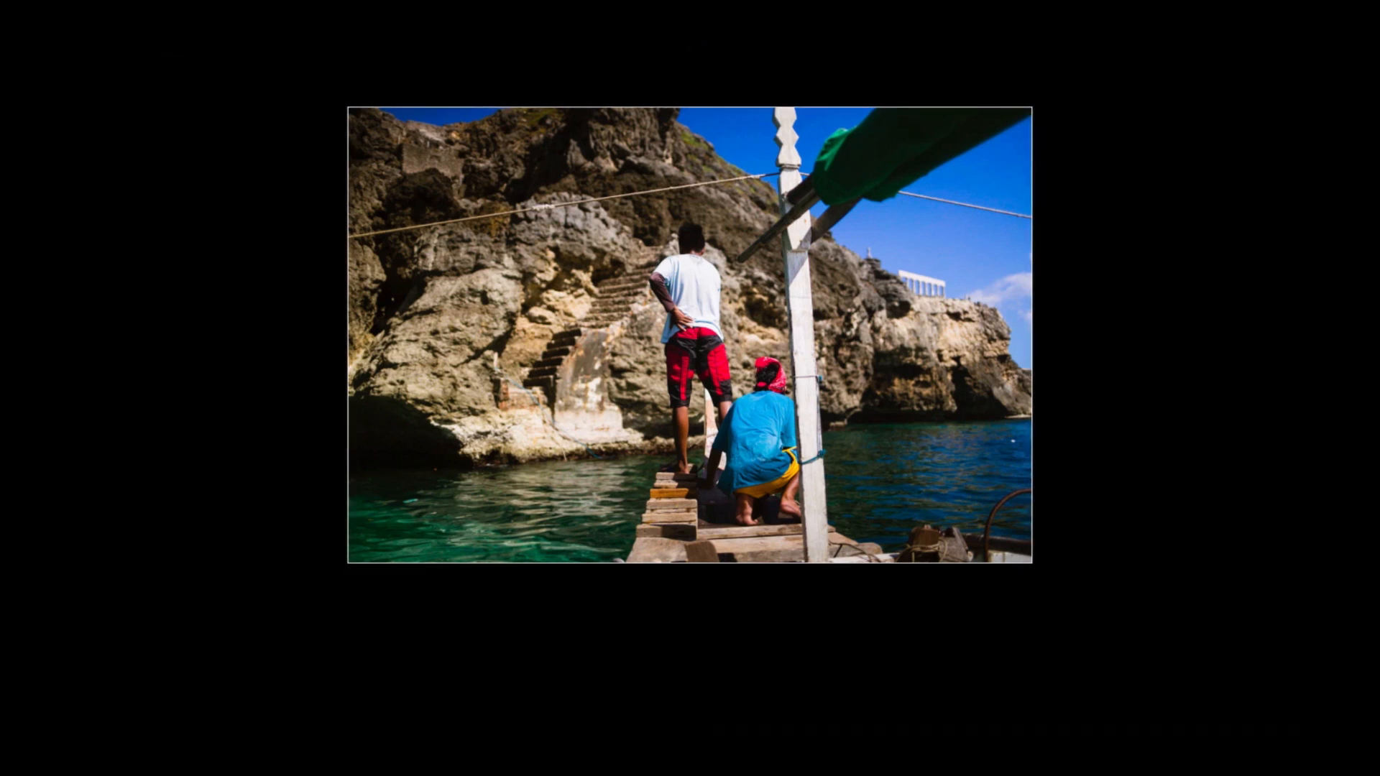
key(l)
key(y)
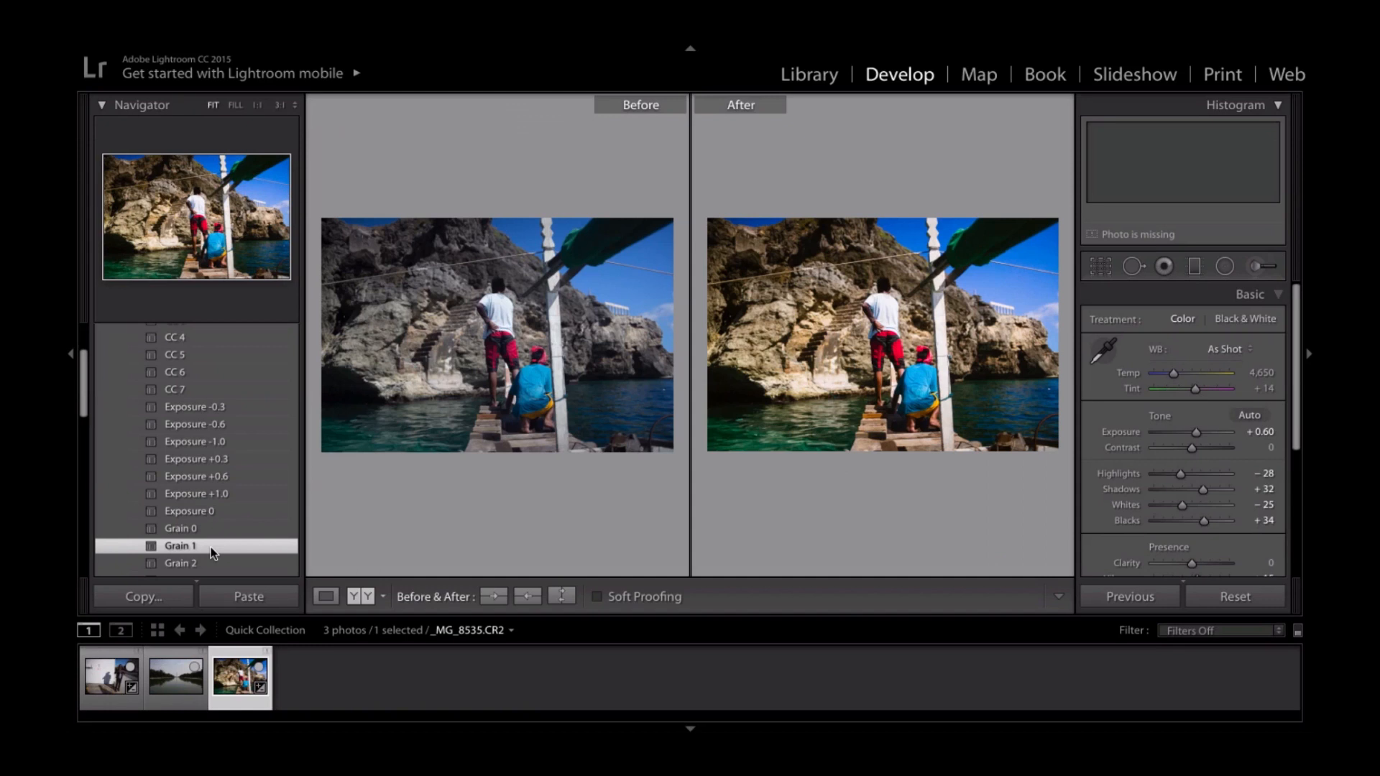
key(l)
key(l)
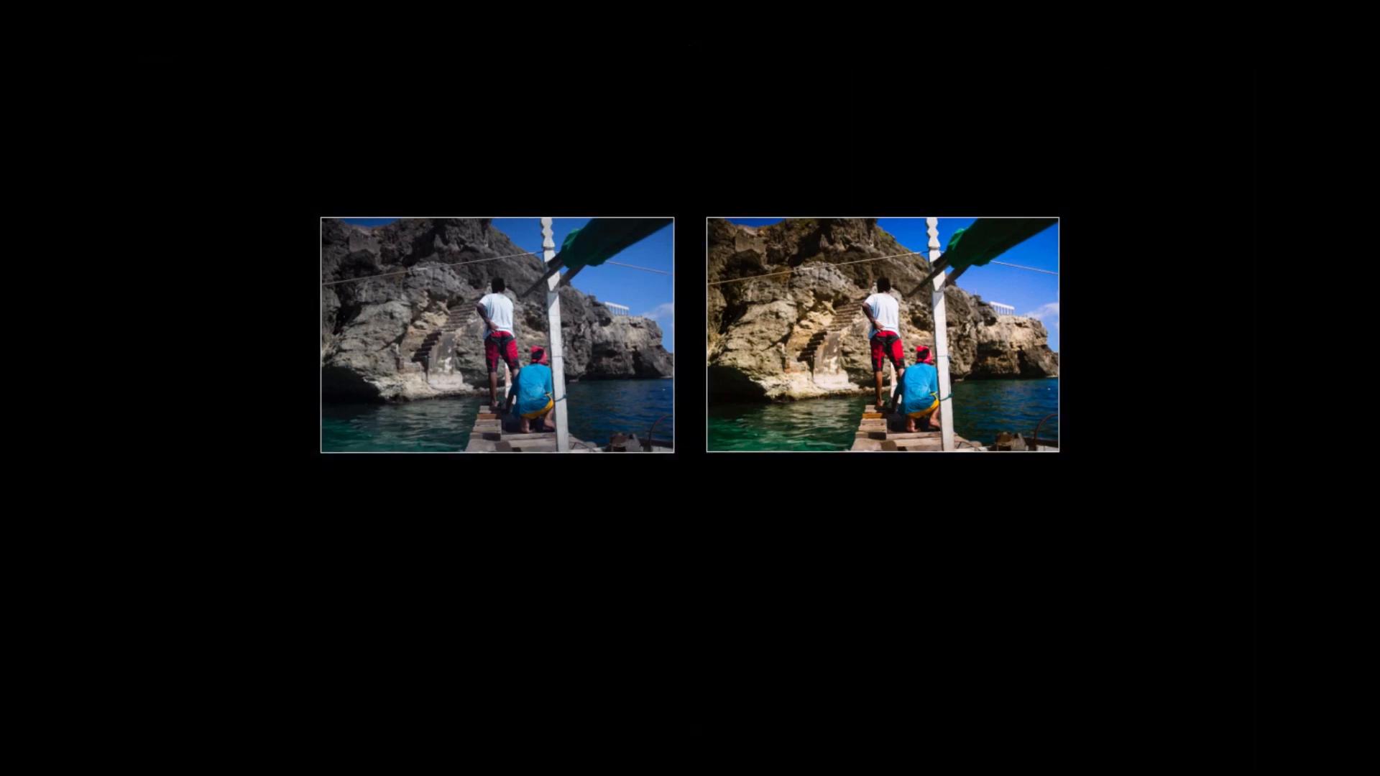
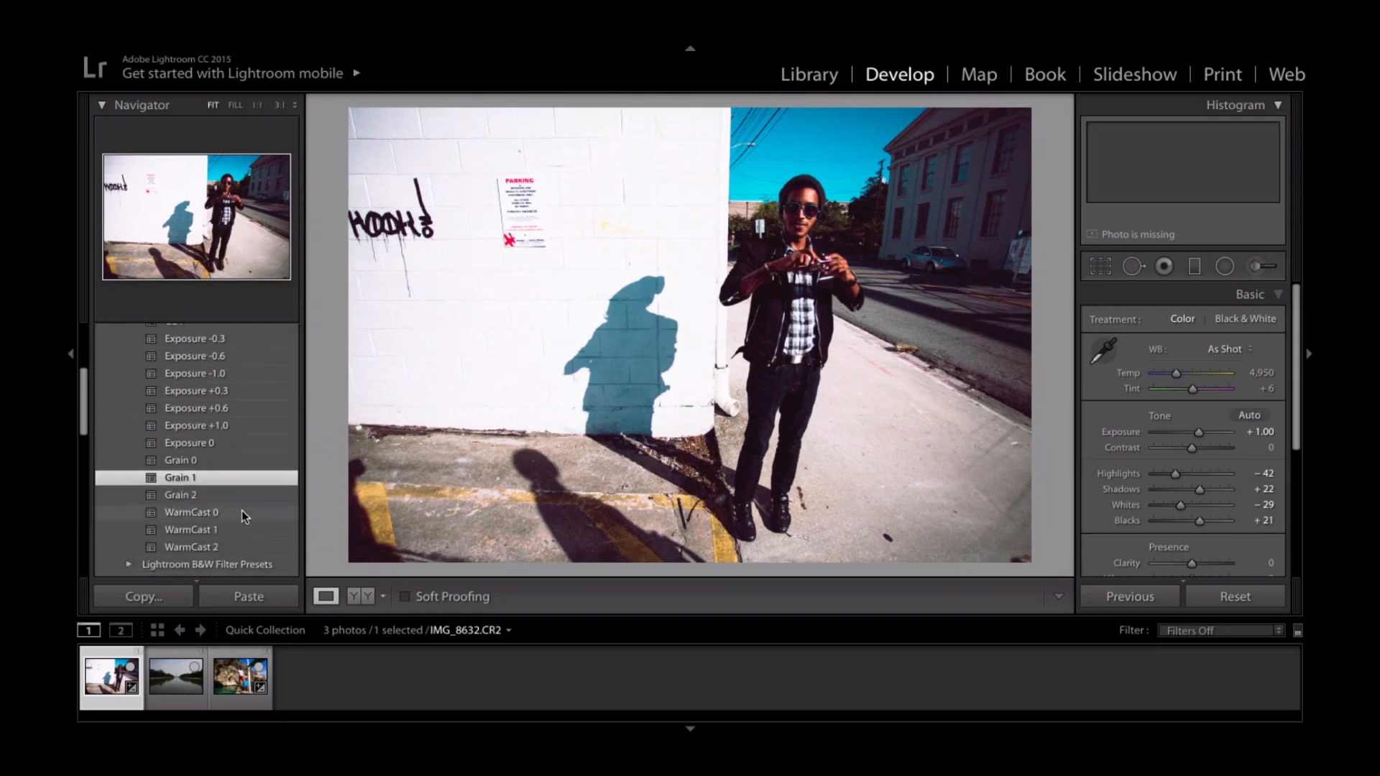
- Compare the WarmCast 0, WarmCast 1 and WarmCast 2 presets on the street portrait, and view WarmCast 2 in Lights Out mode
click(242, 511)
click(239, 528)
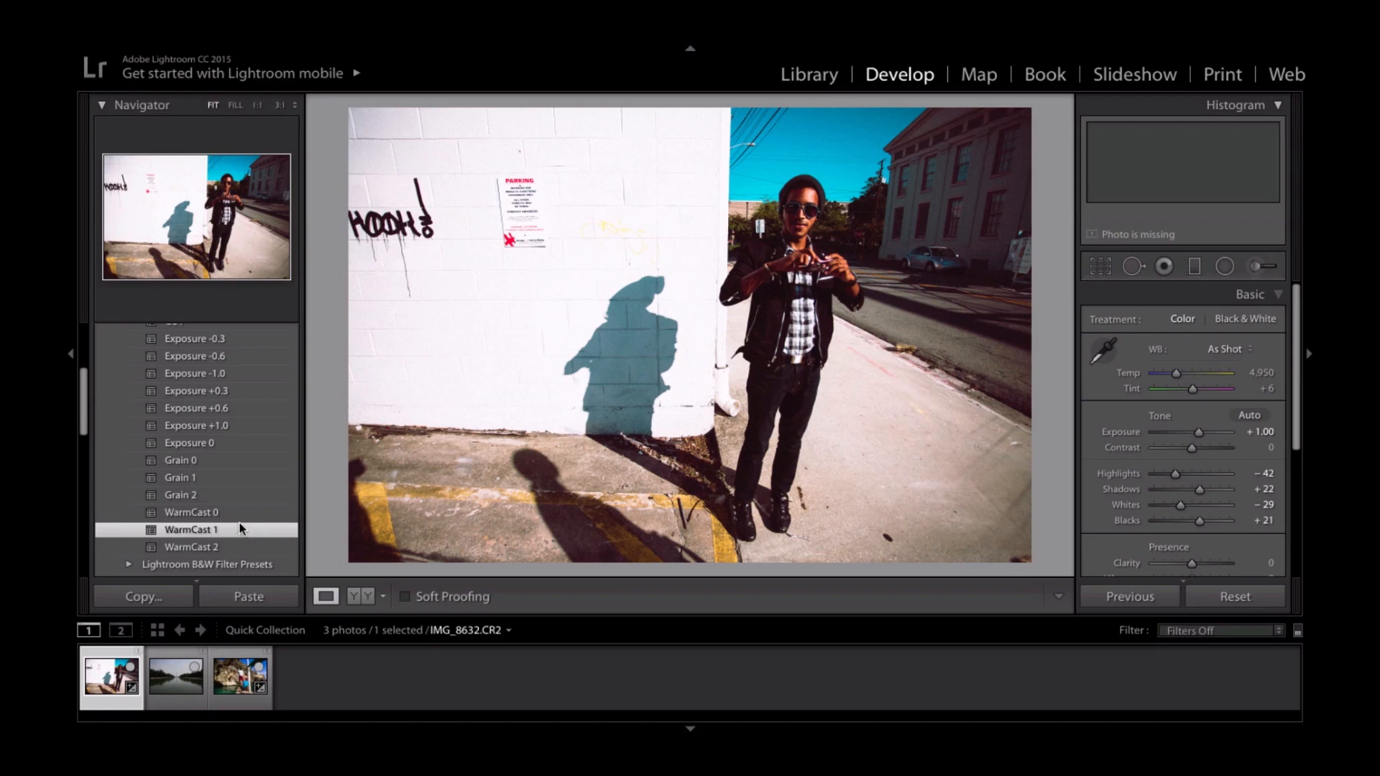
click(240, 514)
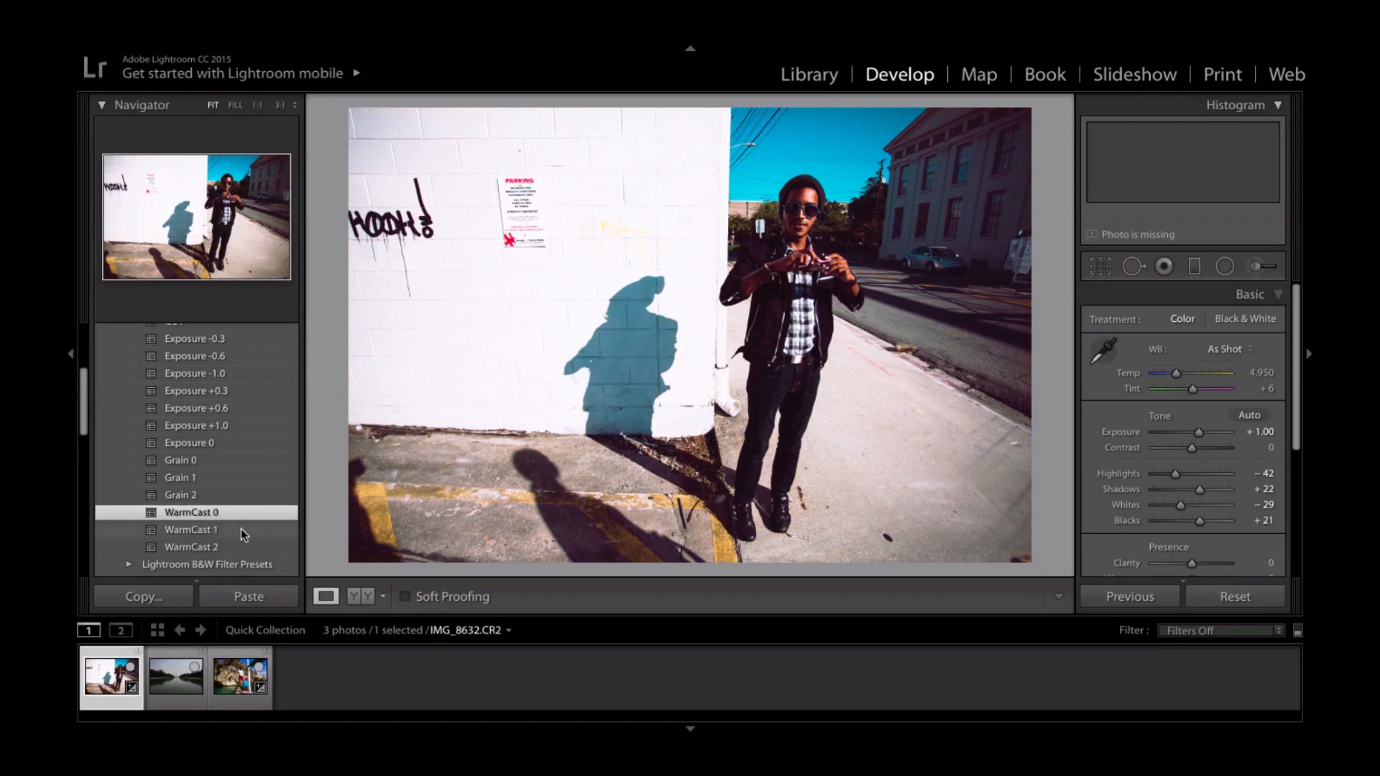
click(240, 530)
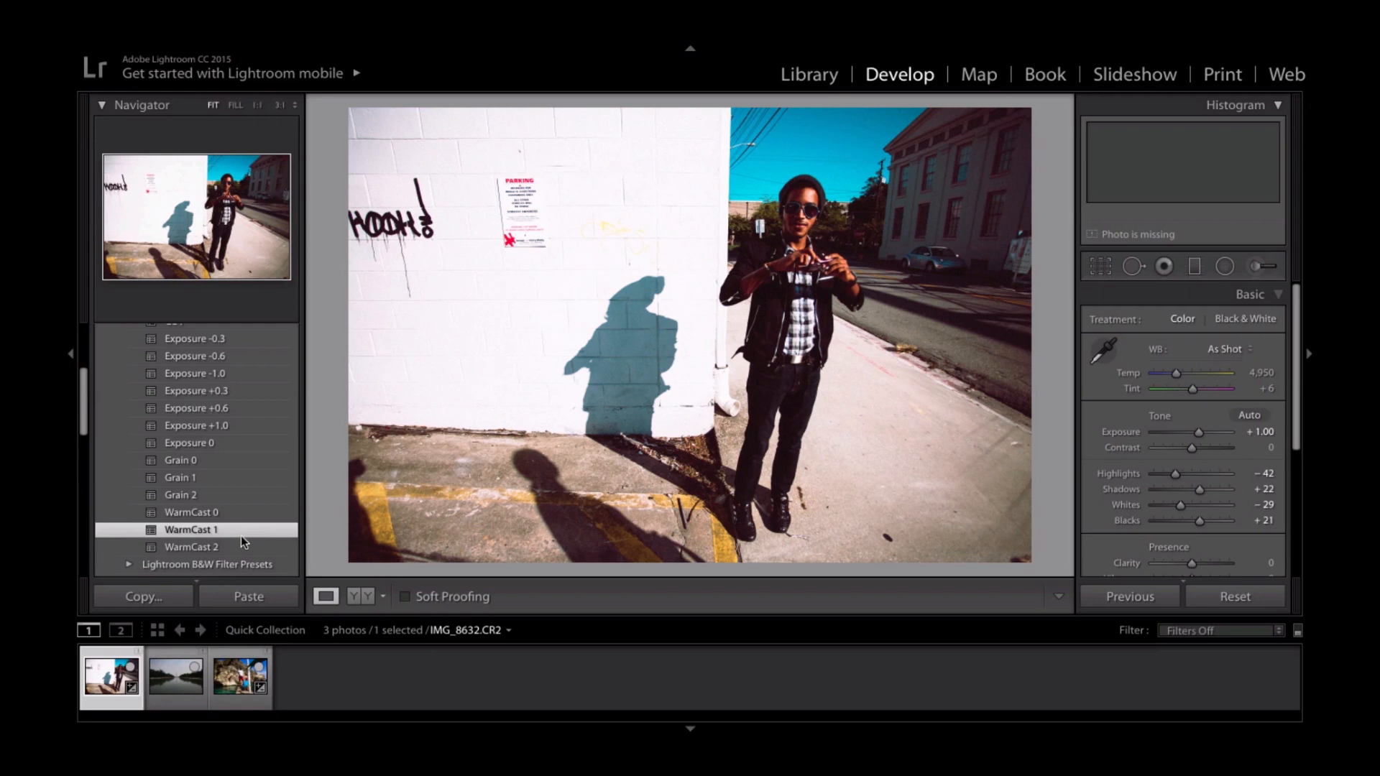
click(241, 549)
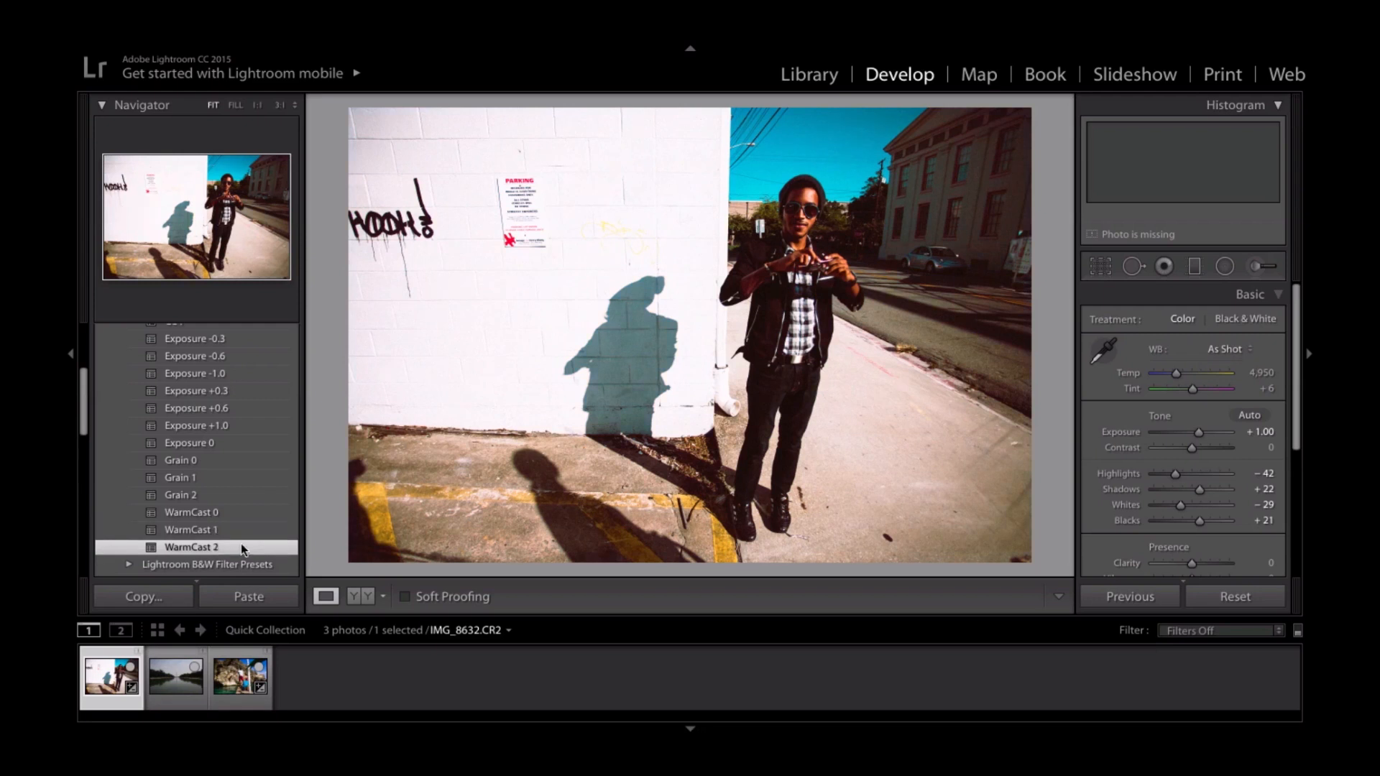
key(l)
key(l)
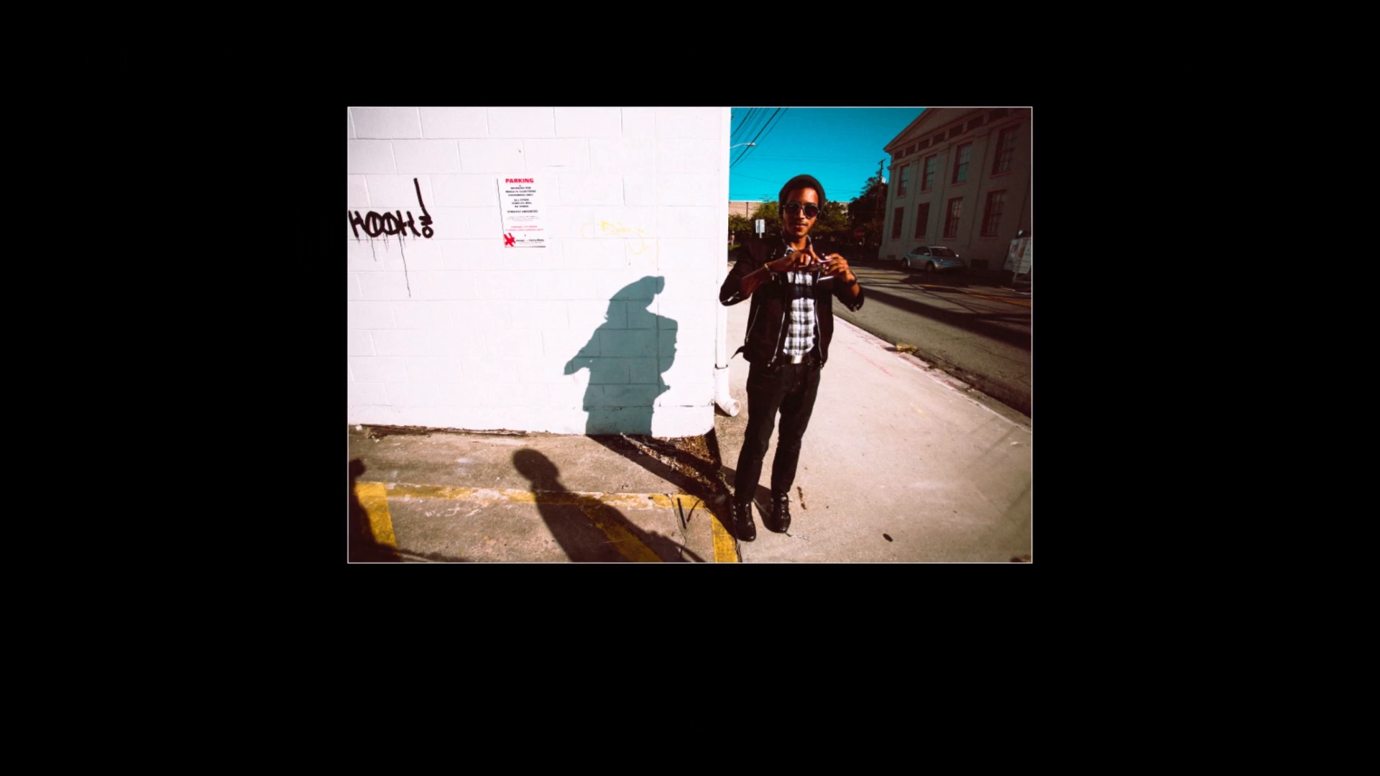
key(l)
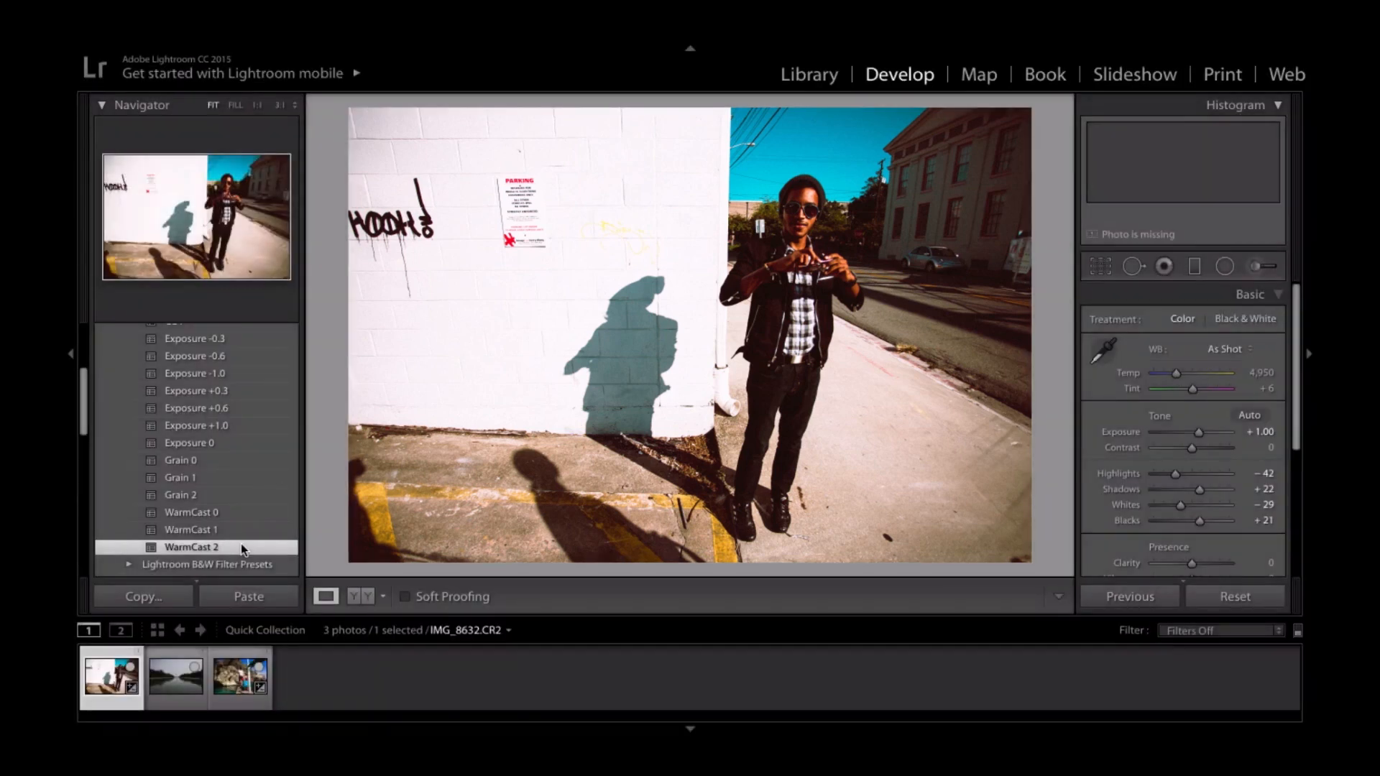
- Try the CC 6 and CC 5 presets on the street portrait, and inspect the man up close with CC 5
scroll(240, 544, up, 5)
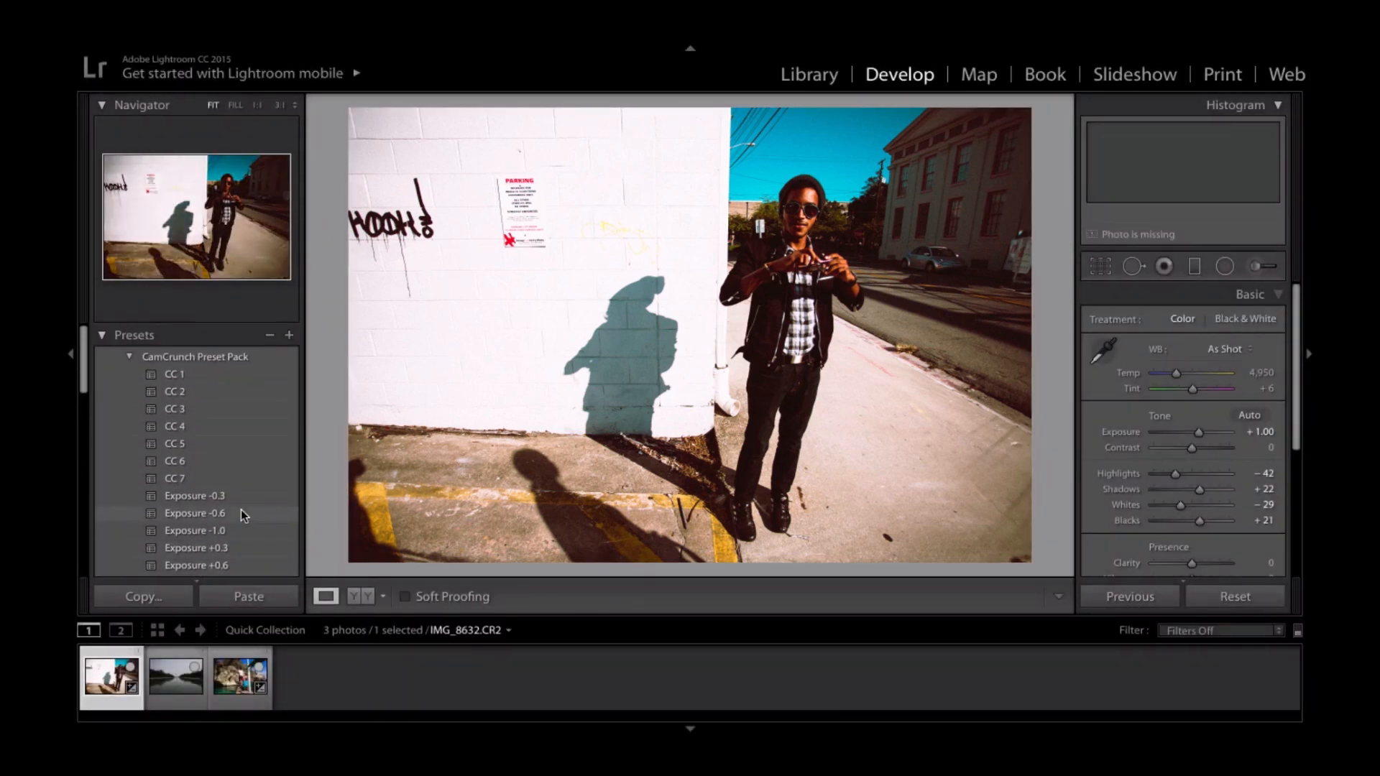
click(237, 472)
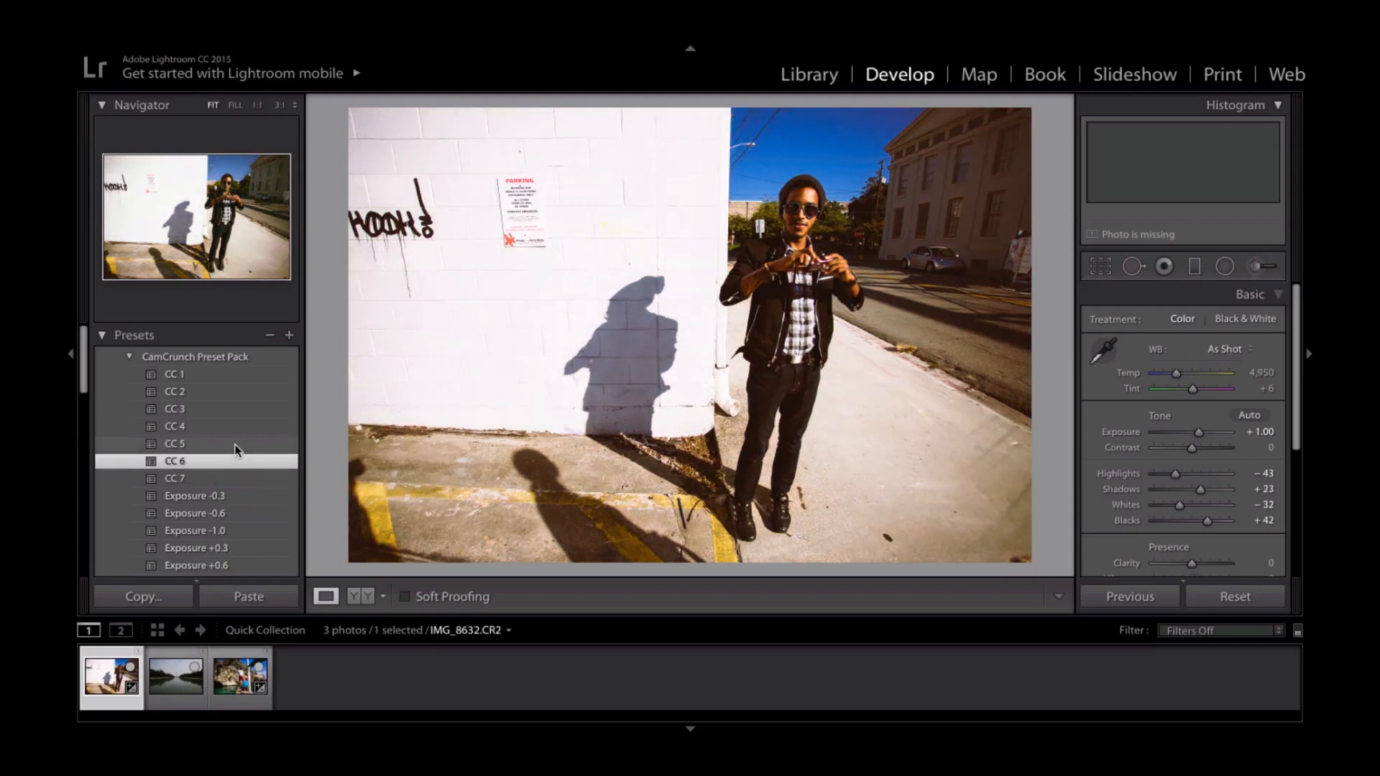
click(237, 445)
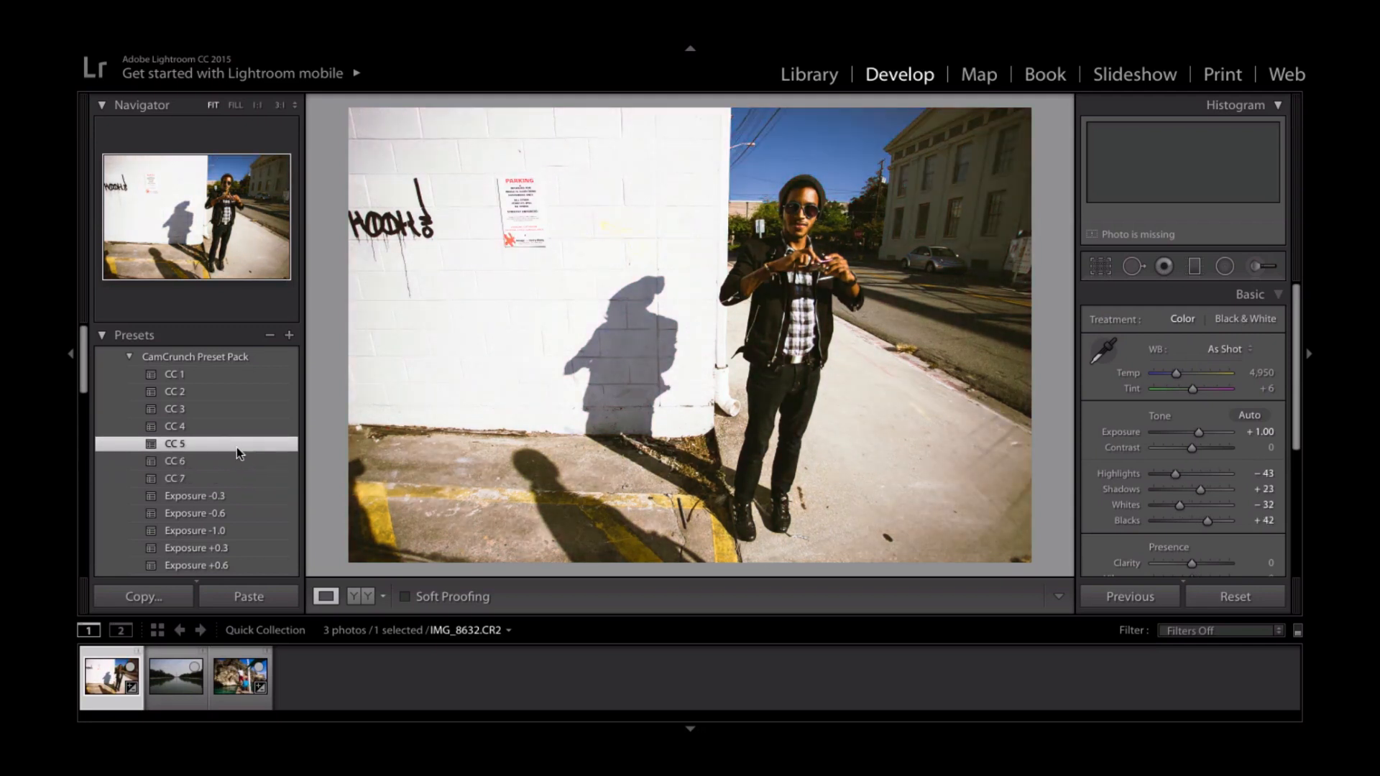
click(789, 250)
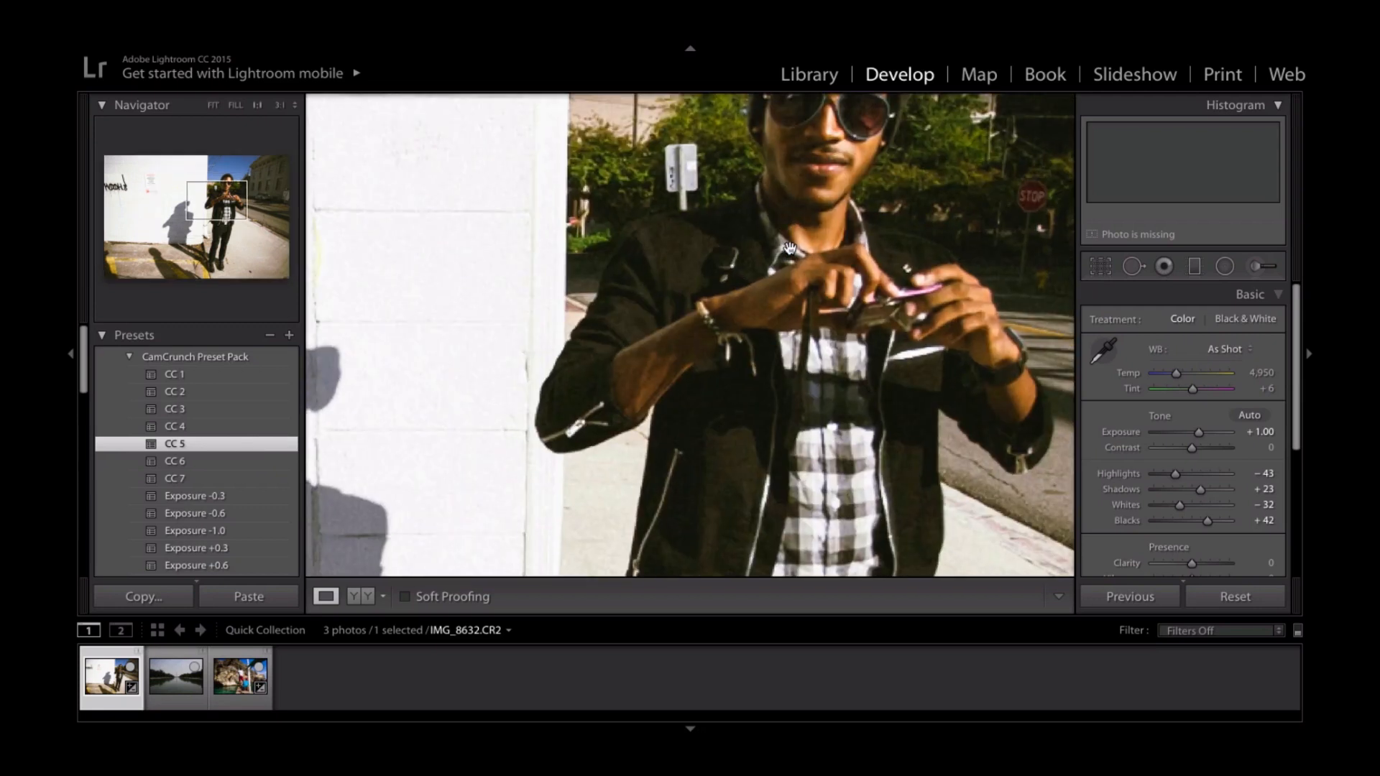
click(789, 250)
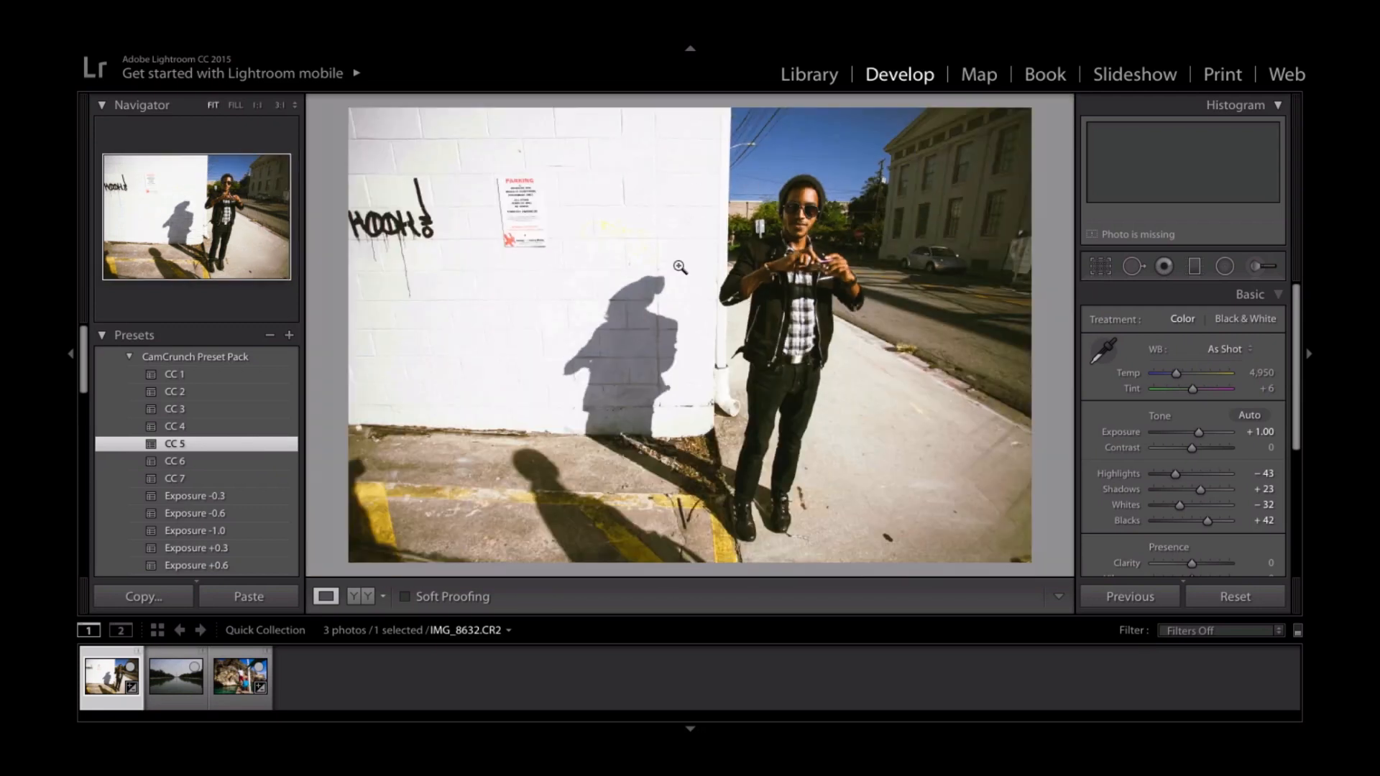
- Try the CC 4, CC 3 and CC 2 presets one after another on the street portrait
click(209, 422)
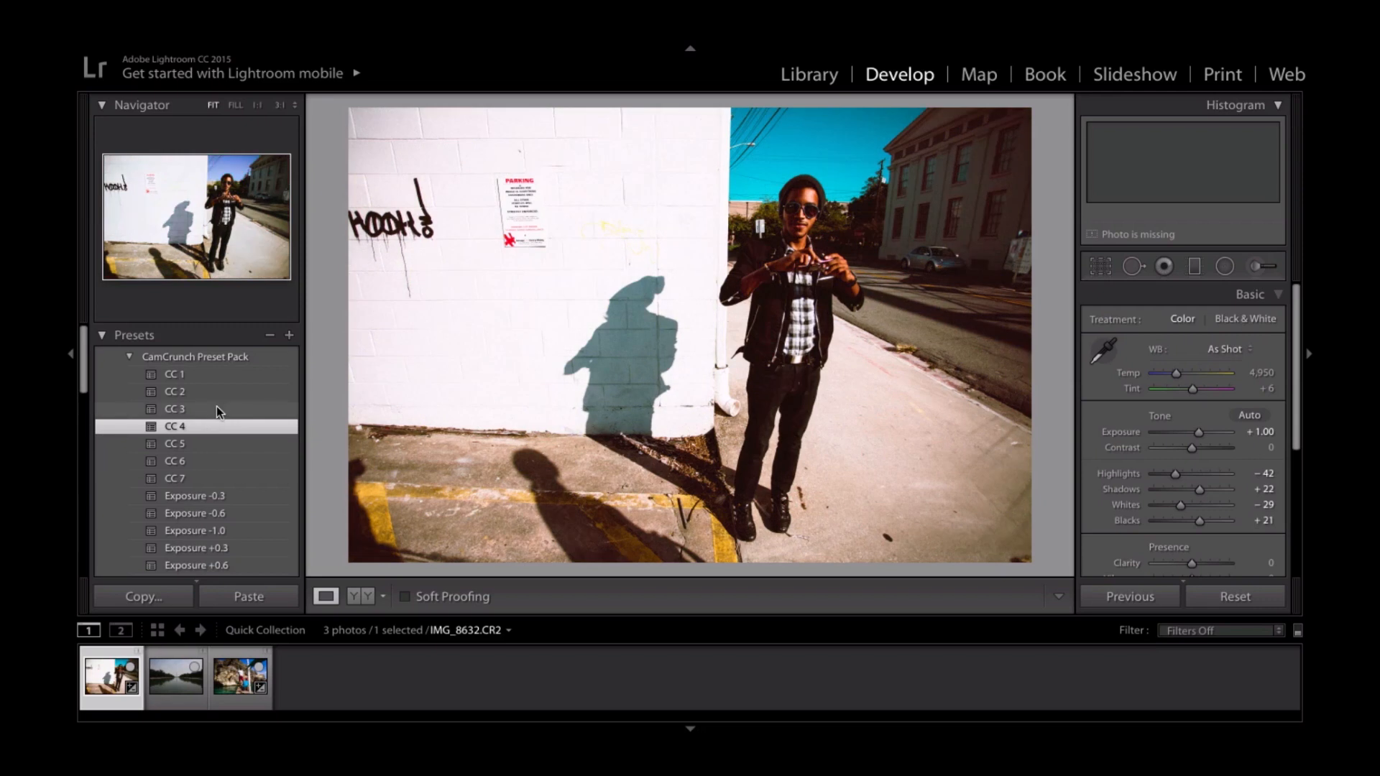
click(217, 405)
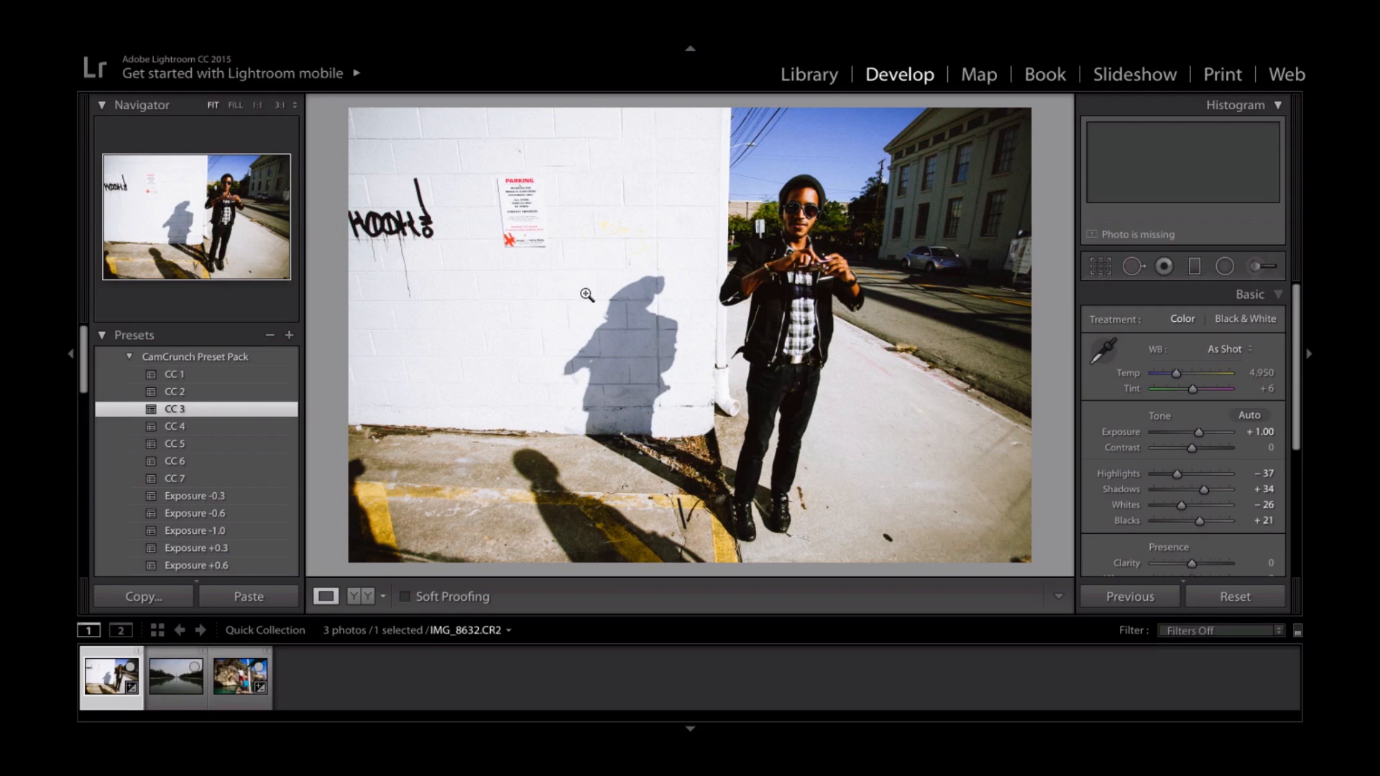
click(257, 394)
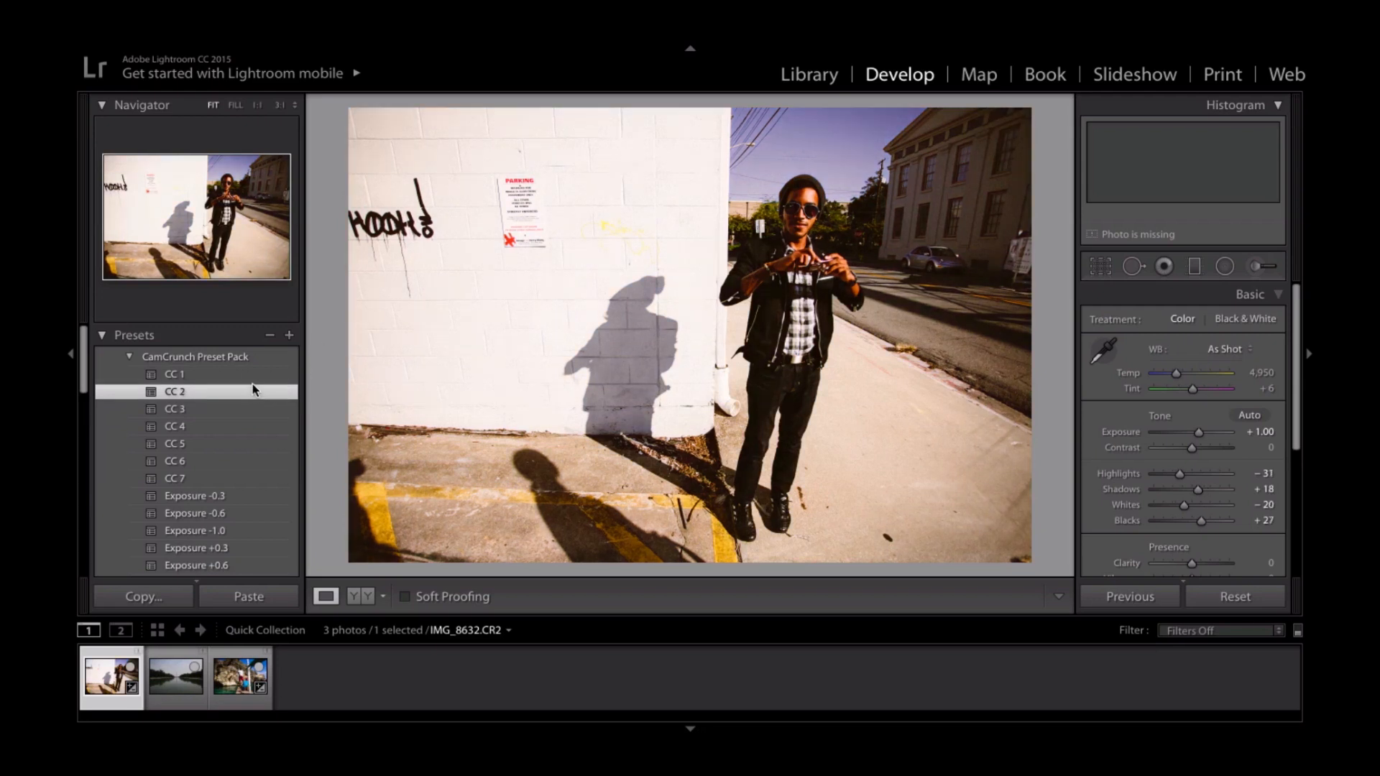
- Apply the CC 1 preset to the street portrait and view it in Lights Out mode
click(252, 374)
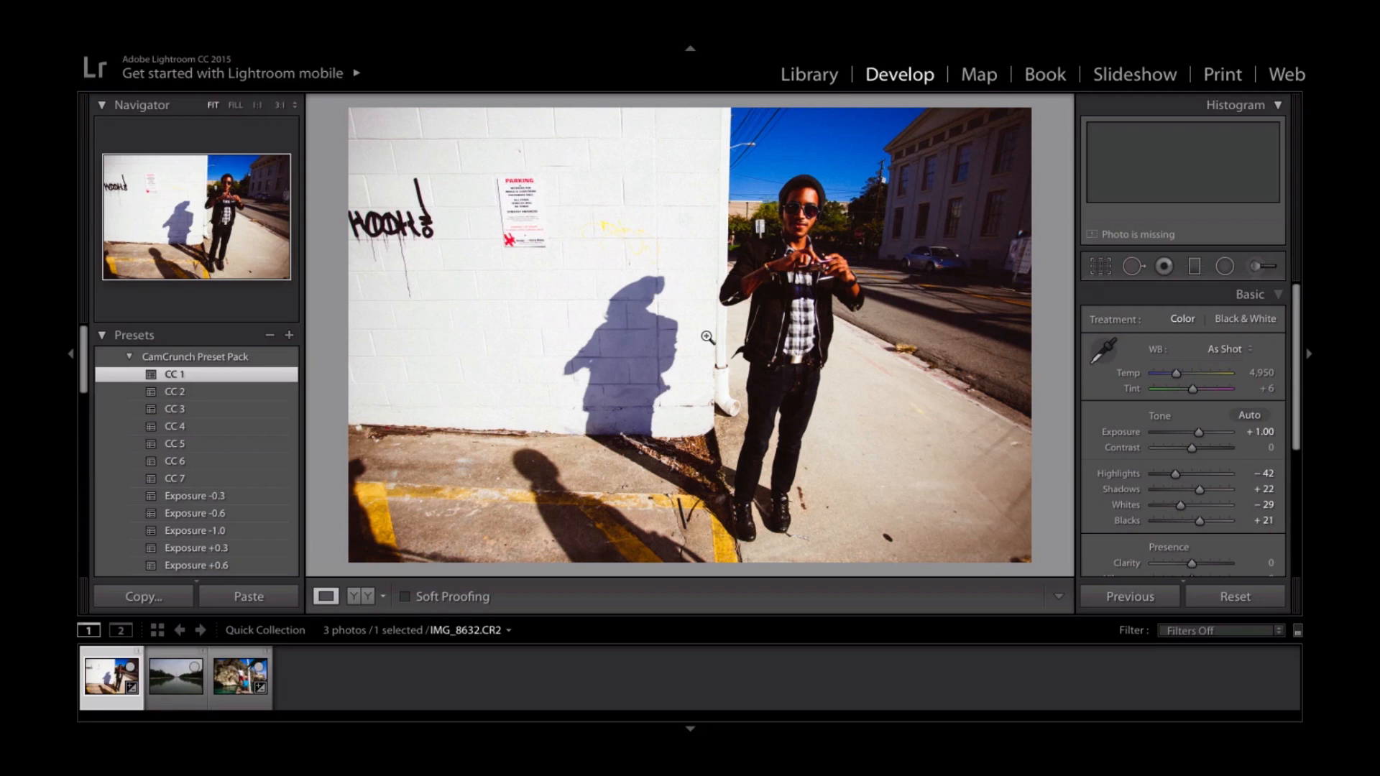
key(l)
key(l)
key(l)
- Add the WarmCast 1 preset over the CC 1 look and check the portrait in Lights Out mode
scroll(275, 537, down, 6)
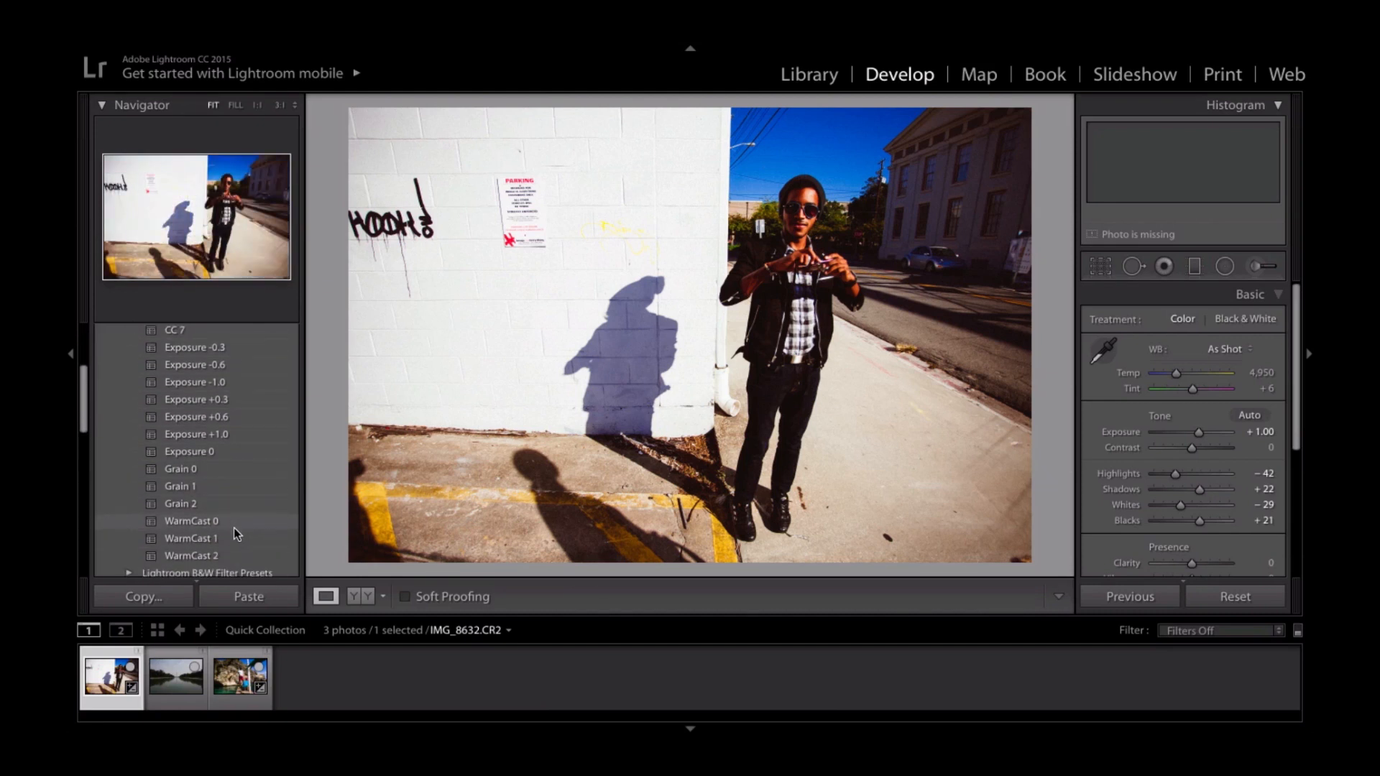
click(236, 538)
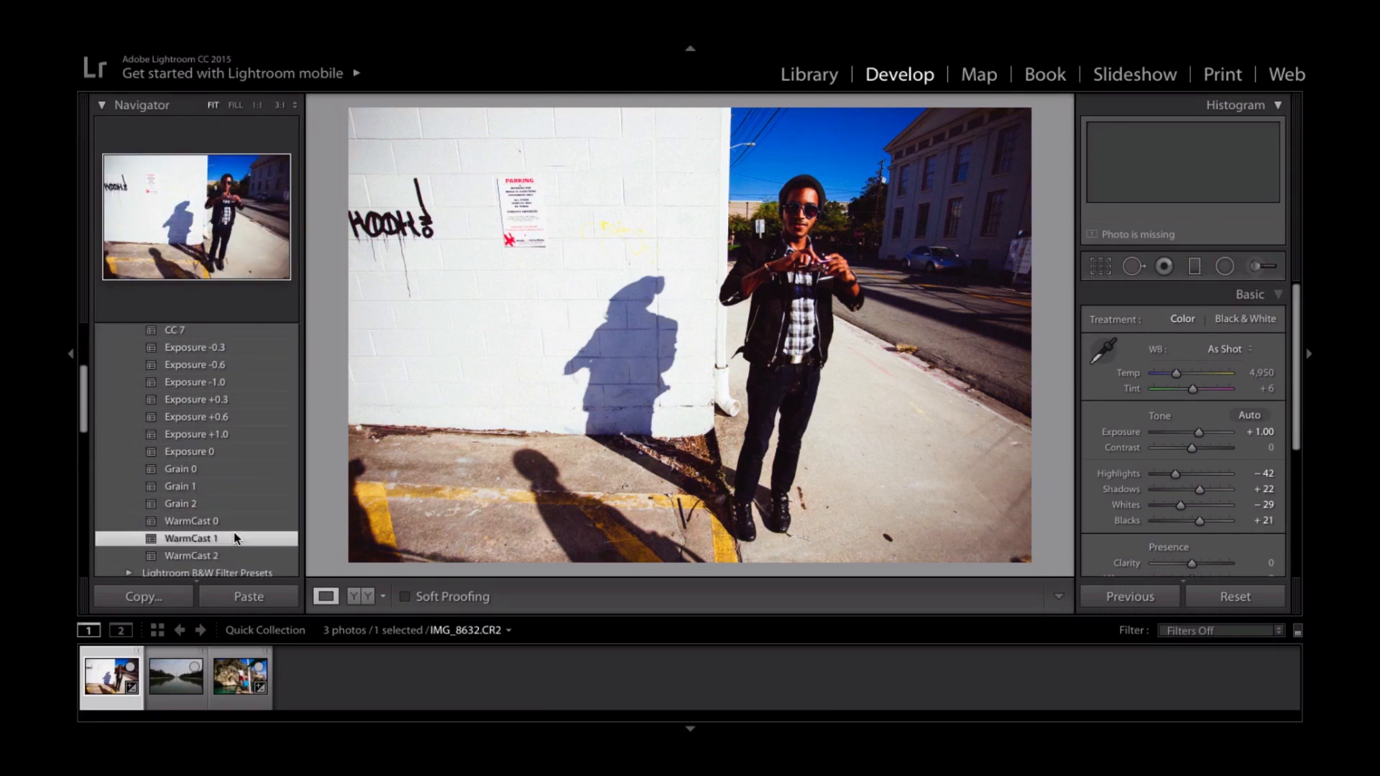
key(l)
key(l)
key(l)
- Switch to the reflecting pool photo, apply the Exposure +0.3 preset and view it in Lights Out mode
click(162, 669)
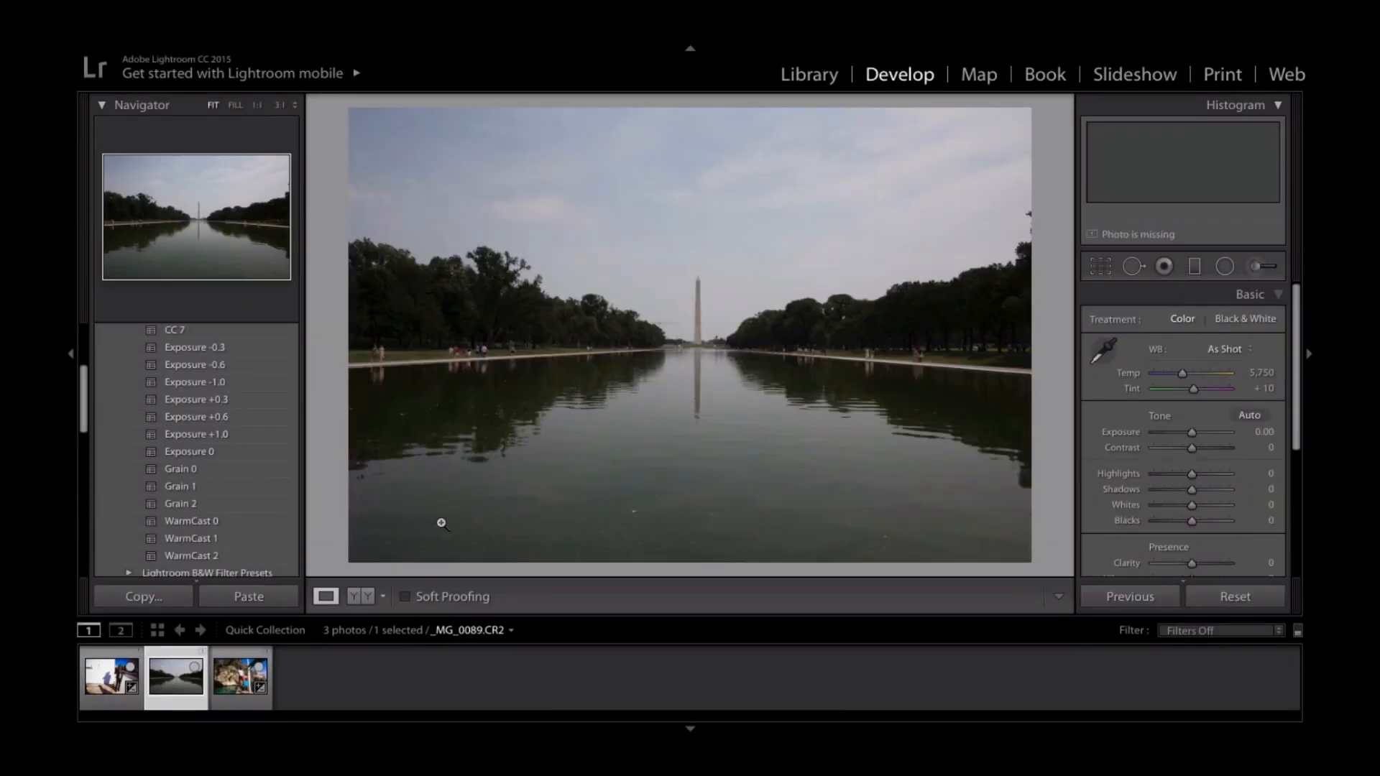
scroll(276, 509, up, 2)
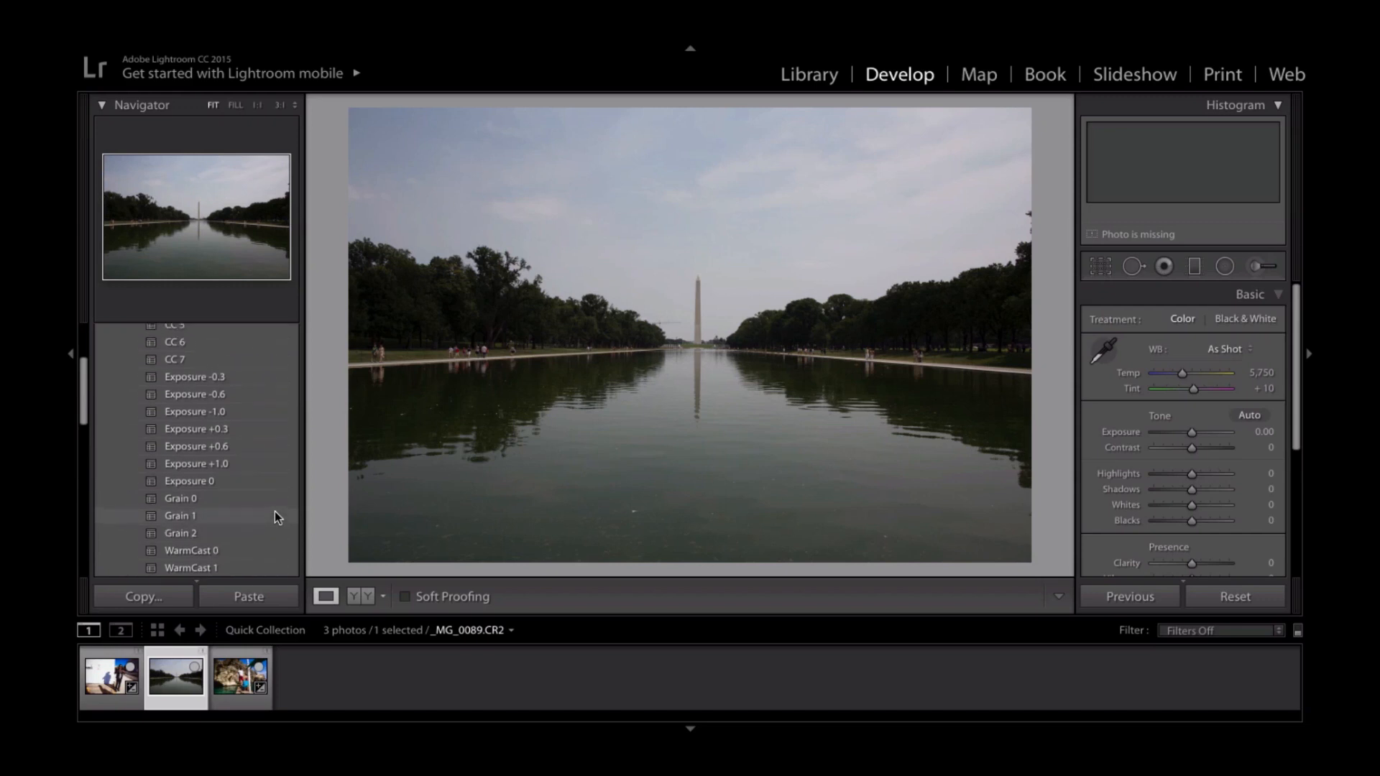
click(251, 439)
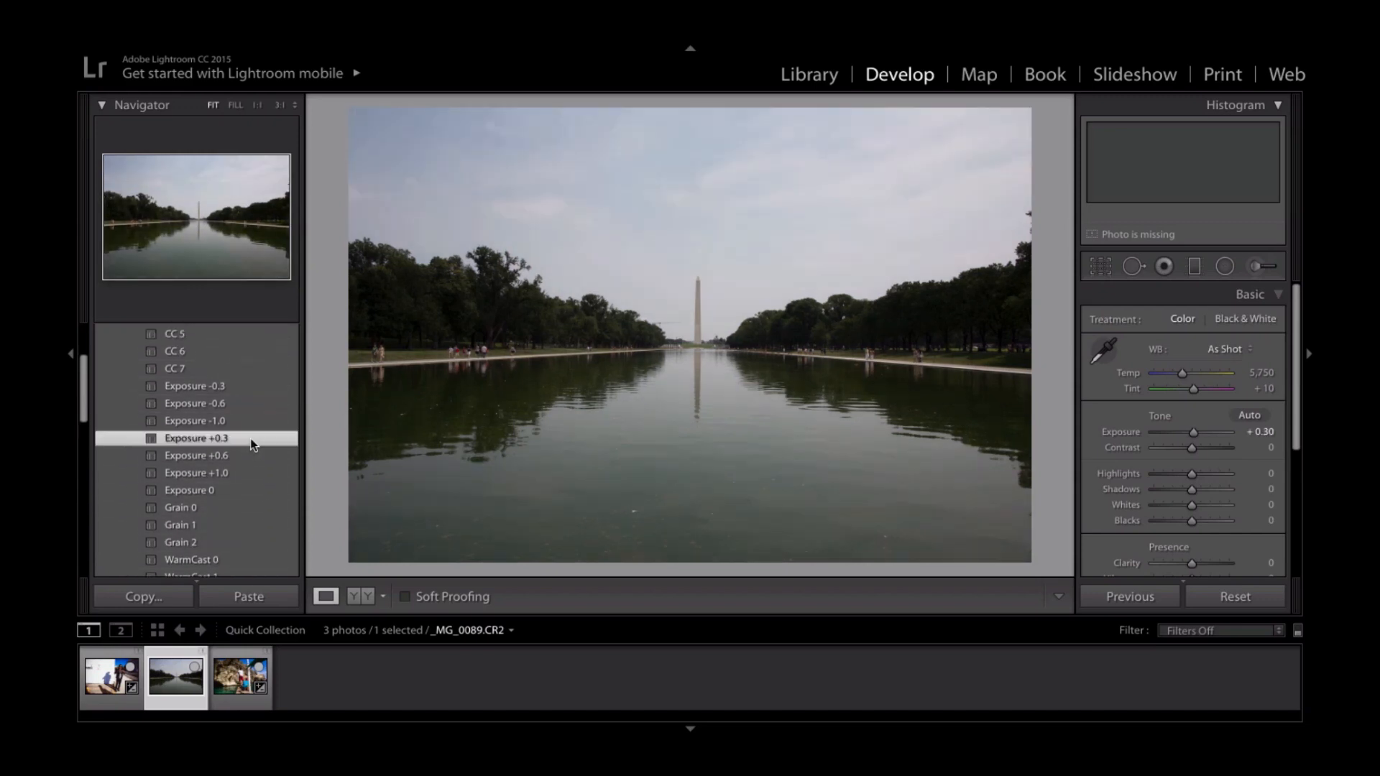
key(l)
key(l)
key(l)
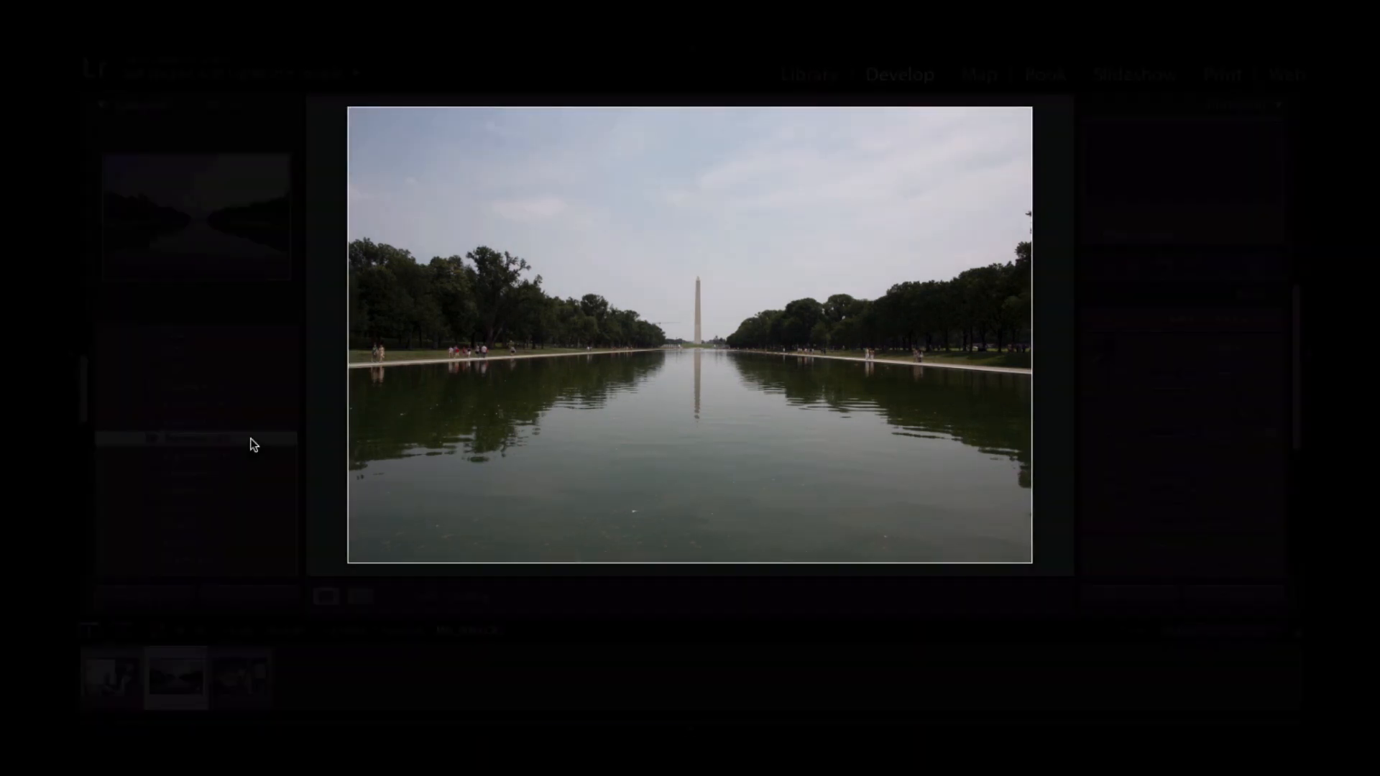
- Try the CC 1 and CC 2 presets on the reflecting pool photo
scroll(250, 443, up, 2)
scroll(250, 438, up, 3)
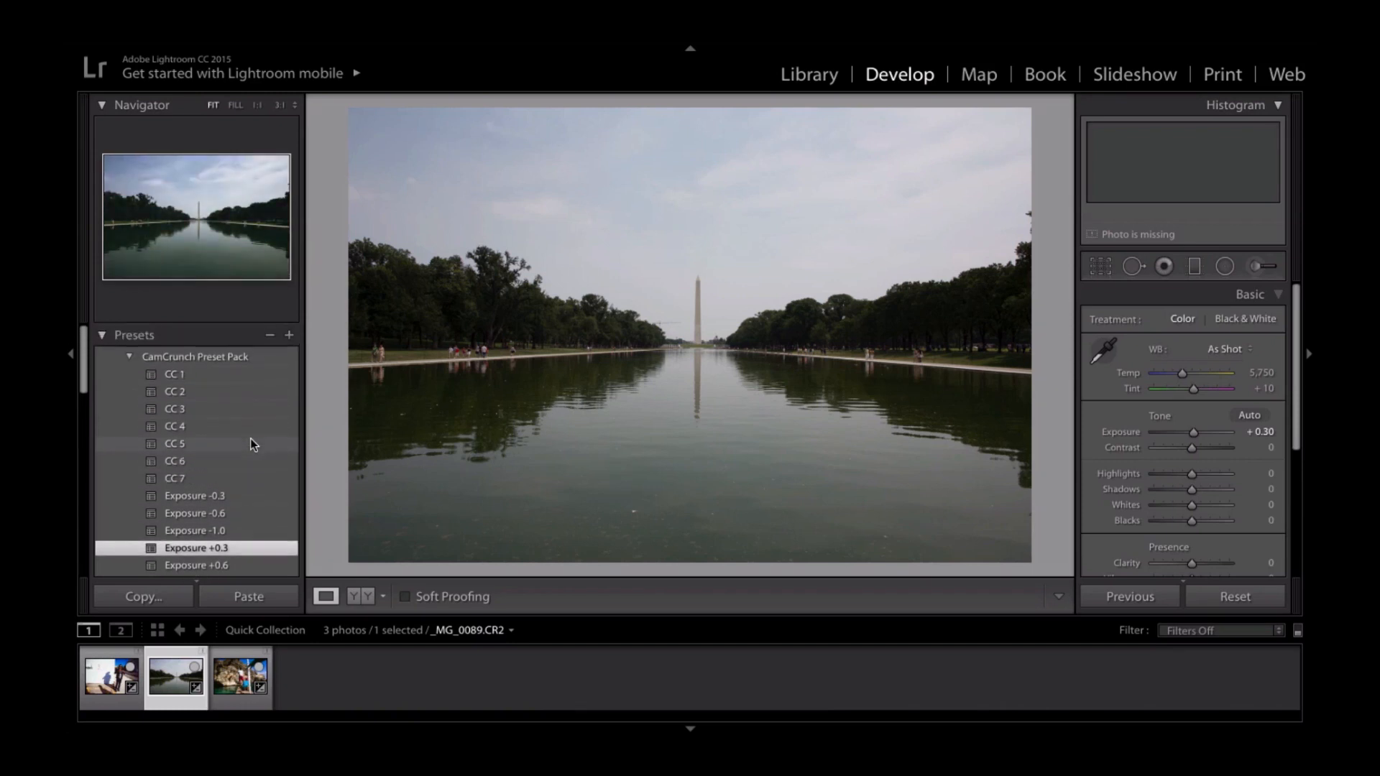
click(208, 373)
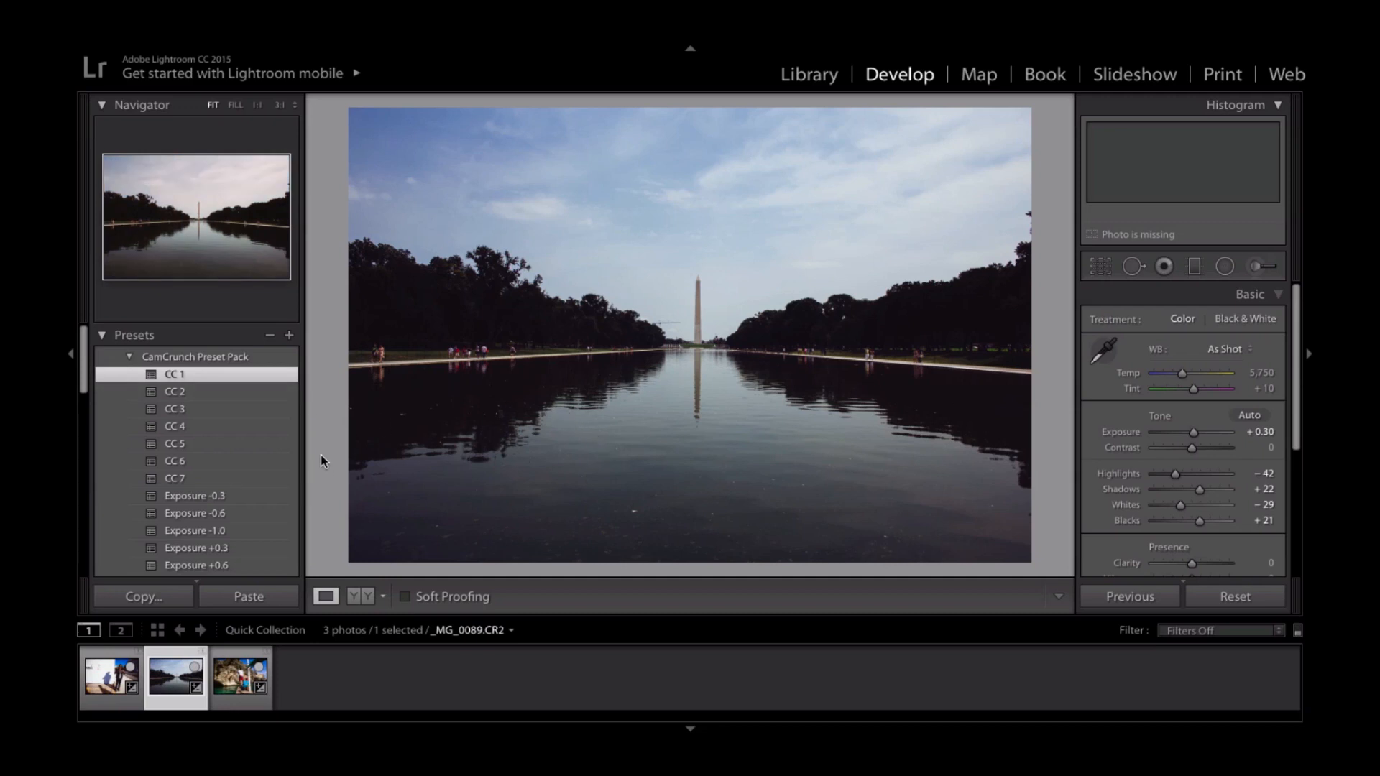
click(240, 392)
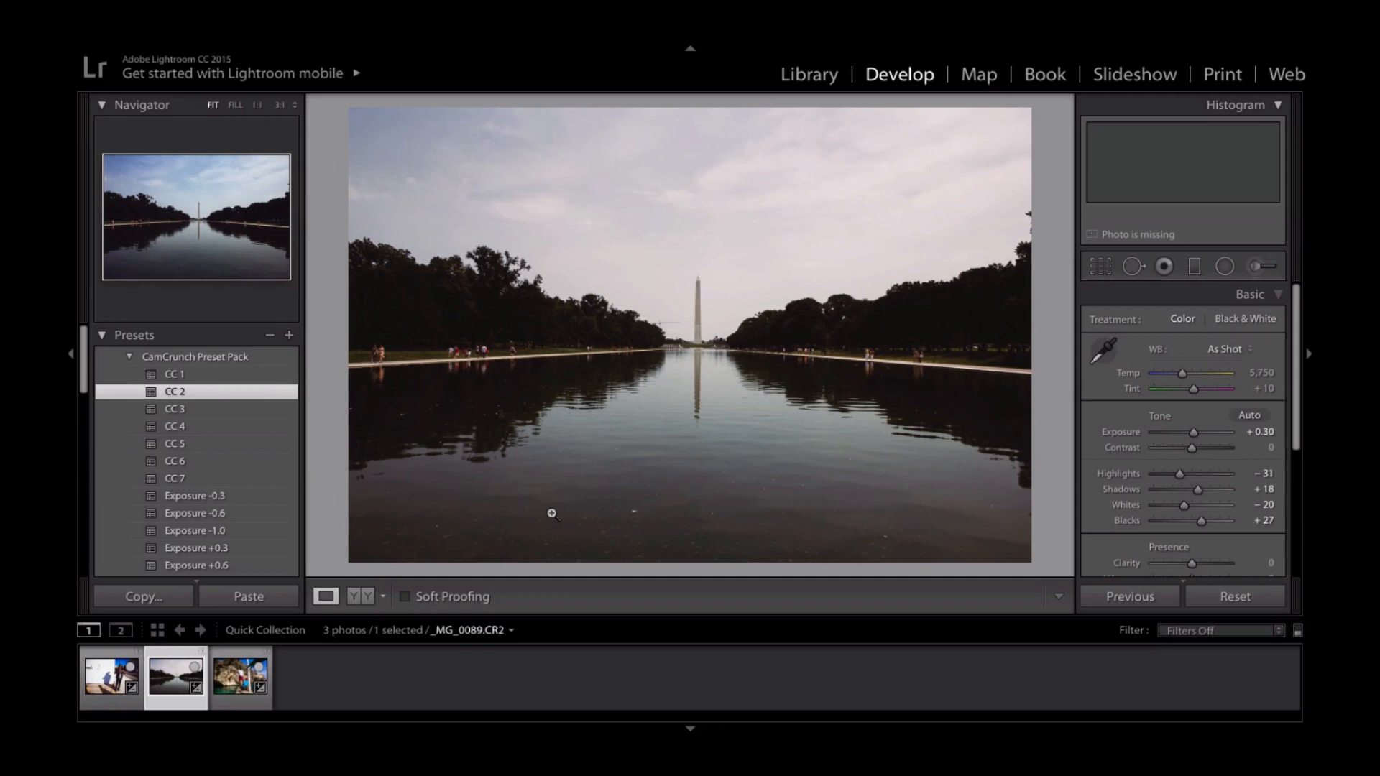
- Try CC 3 on the pool photo in Lights Out mode, and compare it with the Exposure +0.6 and Exposure +0.3 presets
click(207, 415)
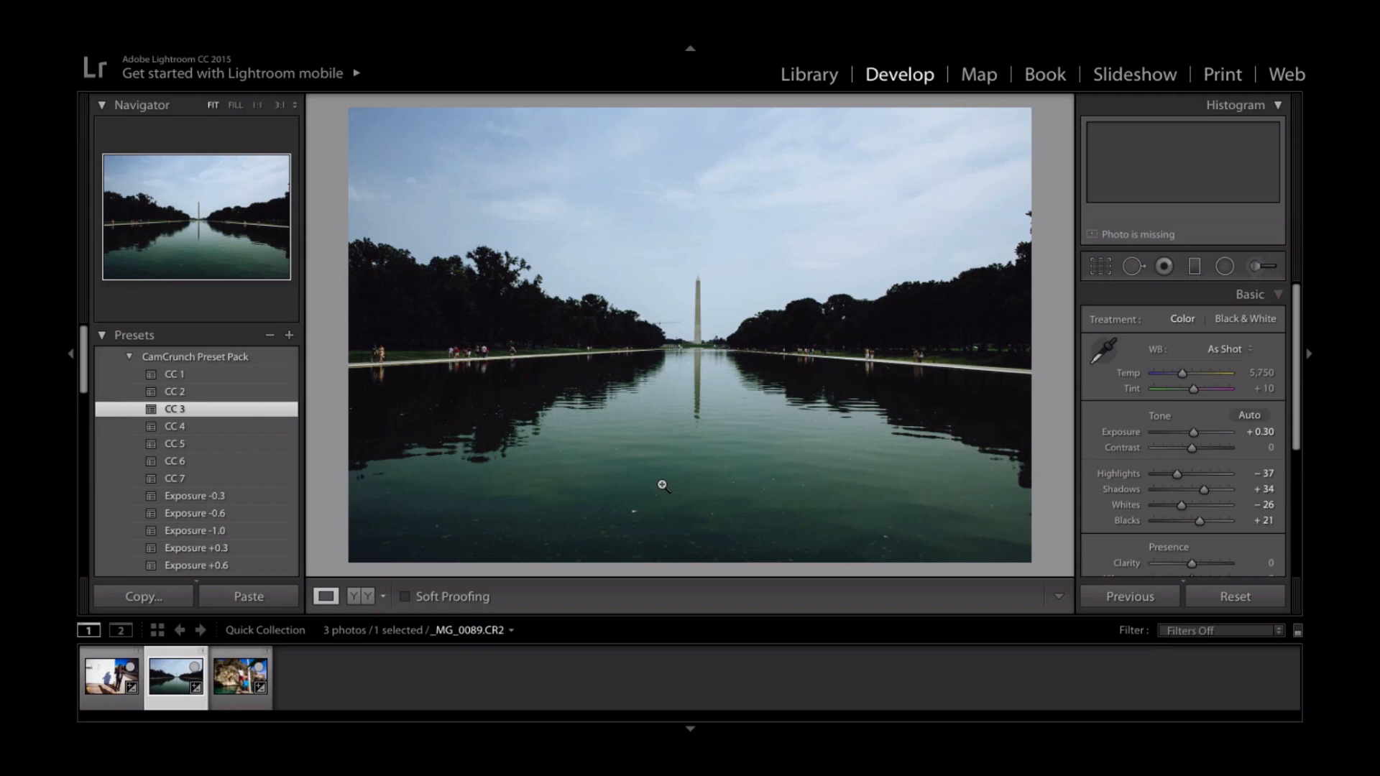
key(l)
key(l)
key(l)
click(233, 565)
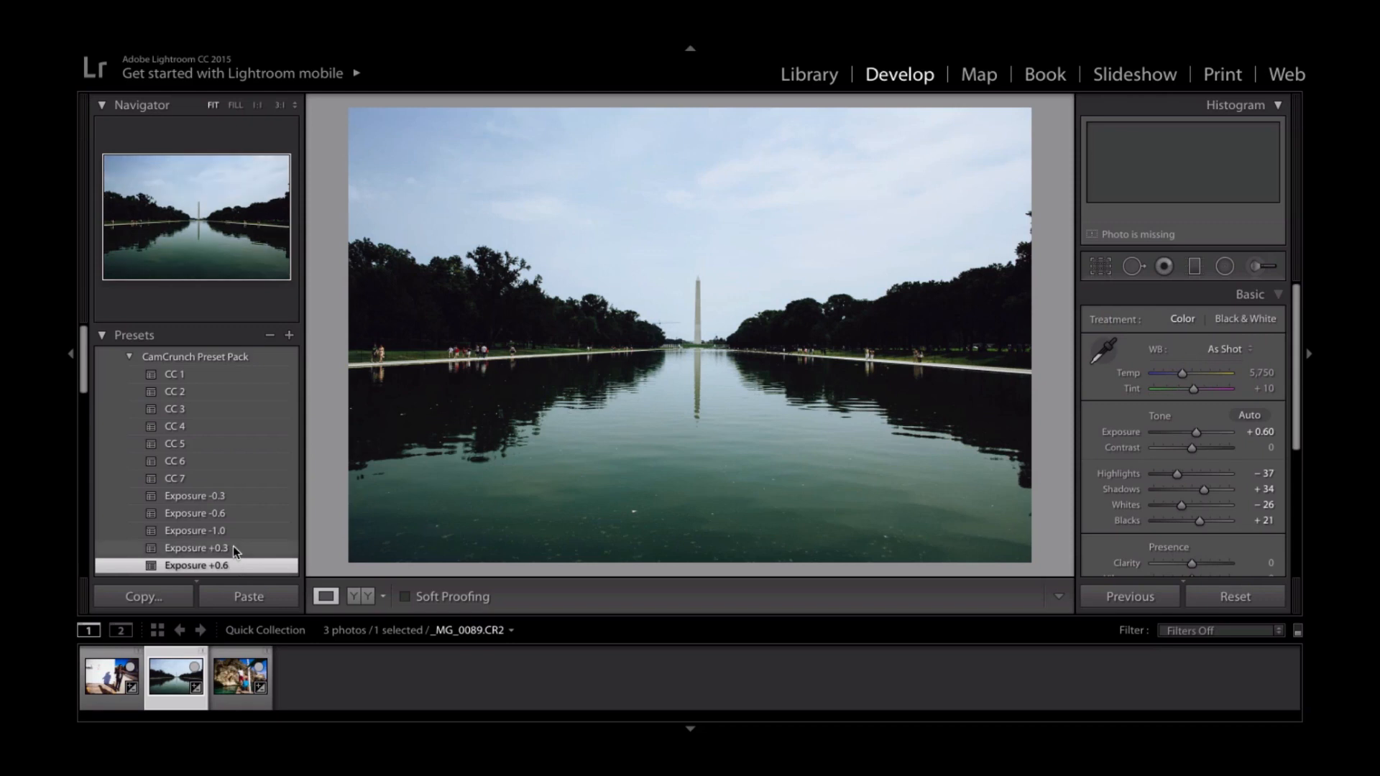
click(233, 548)
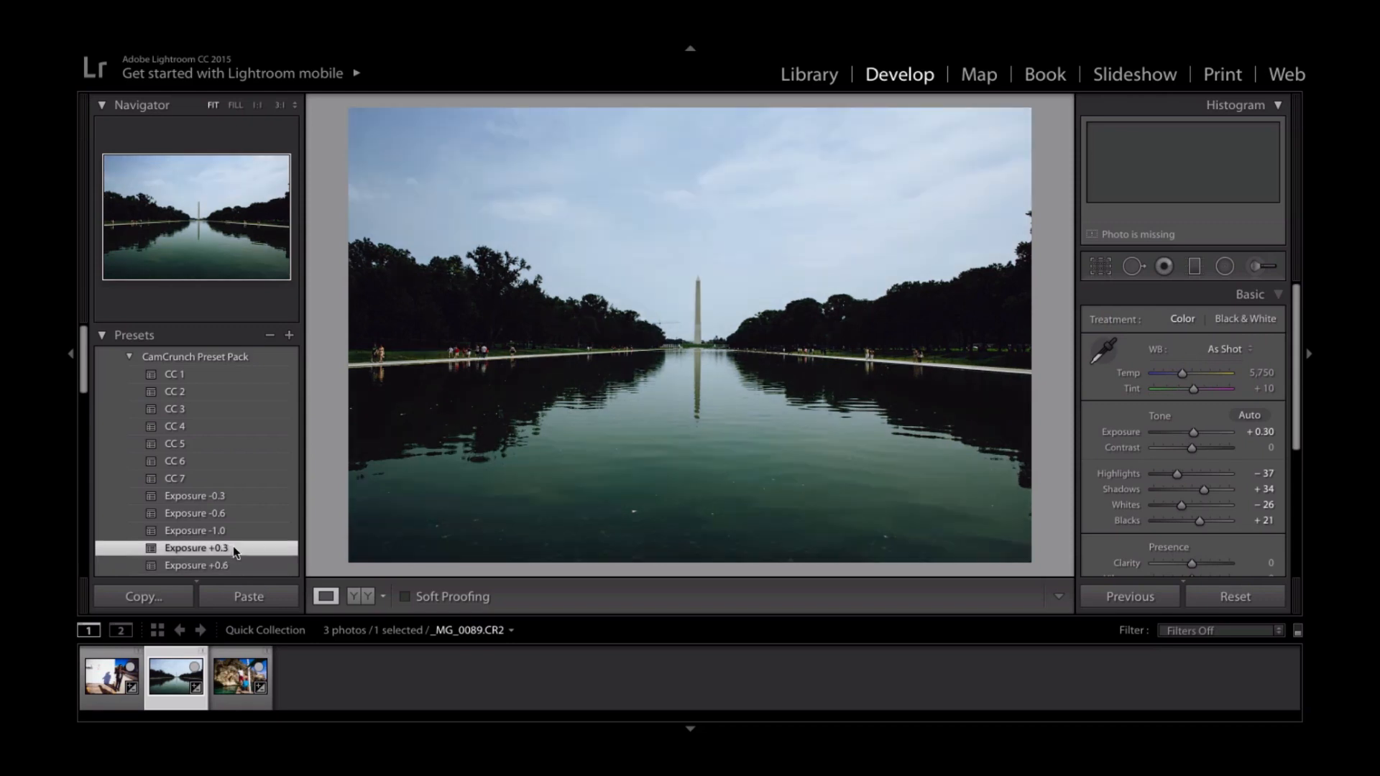
- Try the CC 4 and CC 5 presets on the pool photo, and inspect the area beside the monument up close with CC 5
click(223, 429)
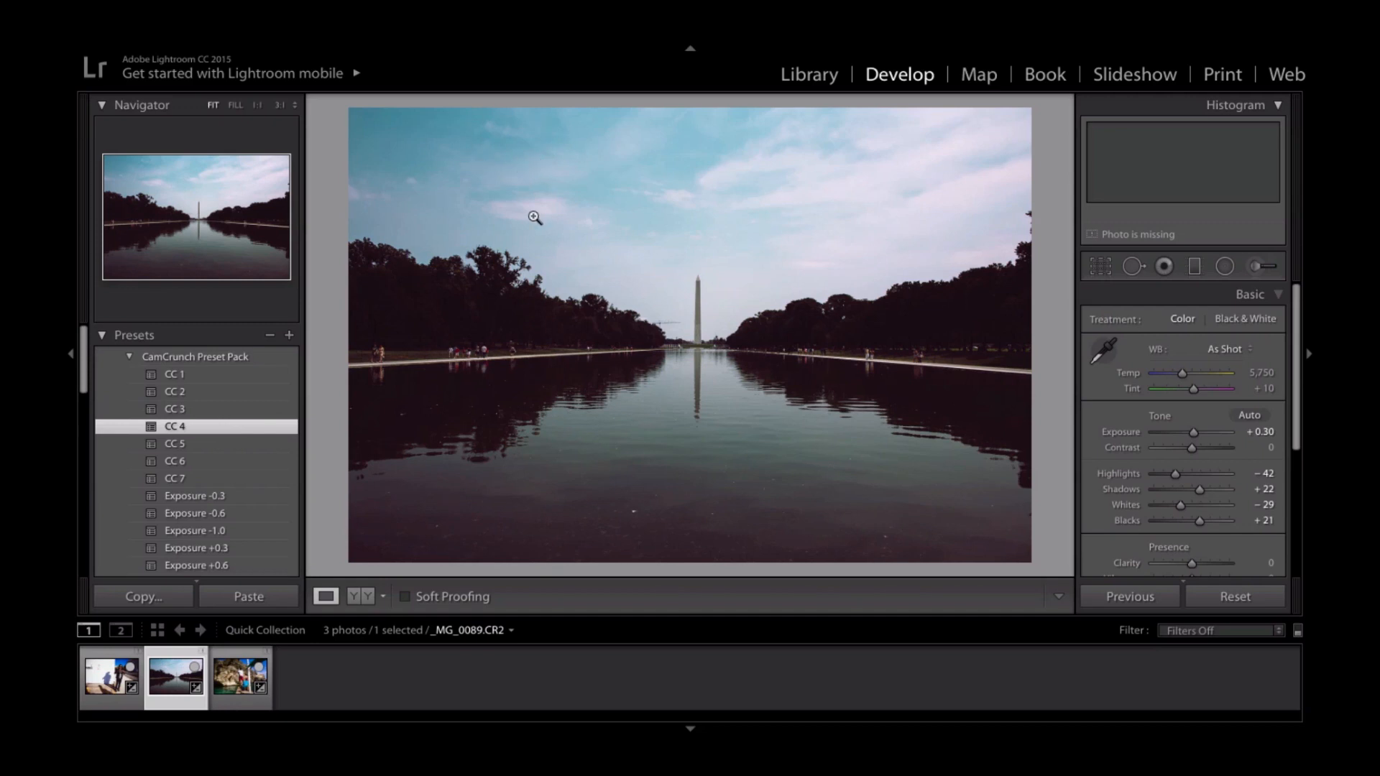
click(189, 450)
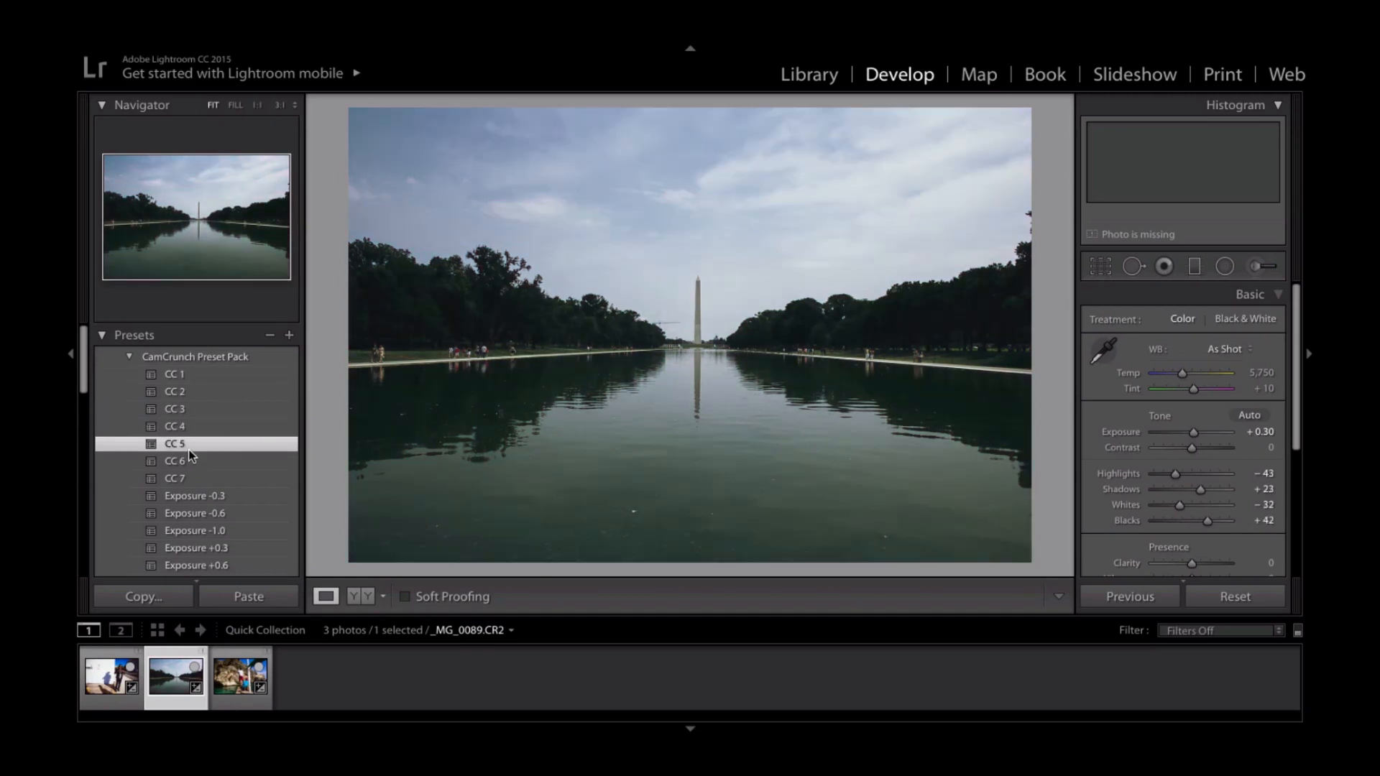
click(665, 274)
click(669, 276)
- Compare the CC 6 and CC 7 presets on the pool photo, and return to CC 6
click(207, 464)
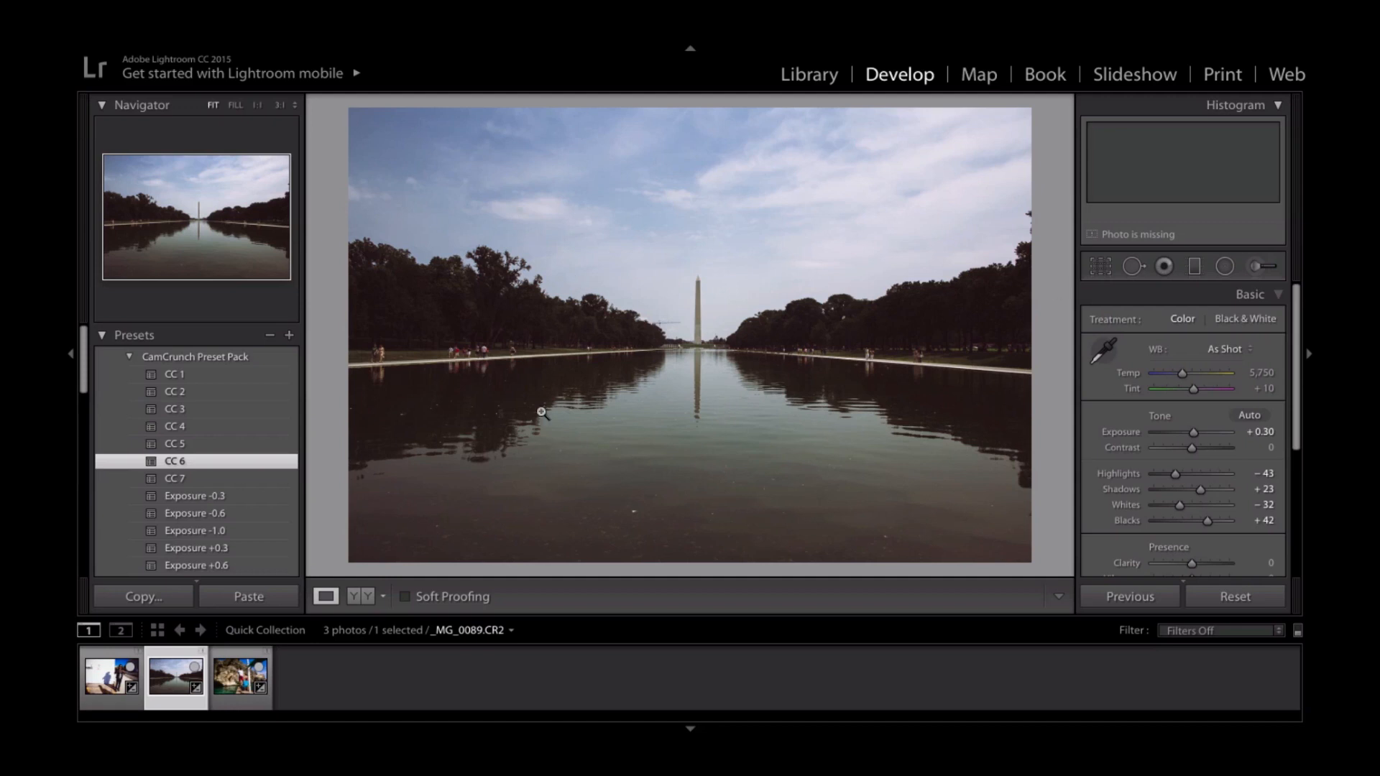
click(204, 477)
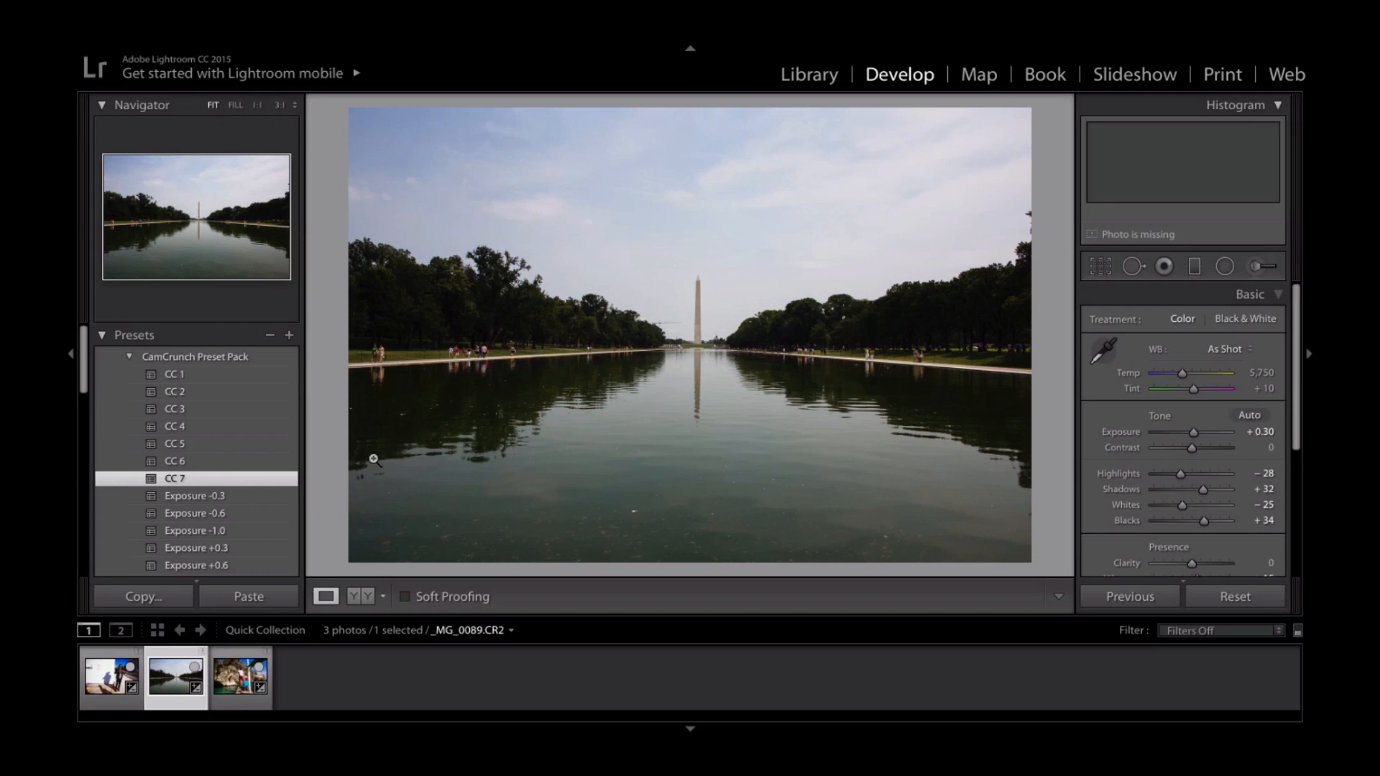
click(237, 455)
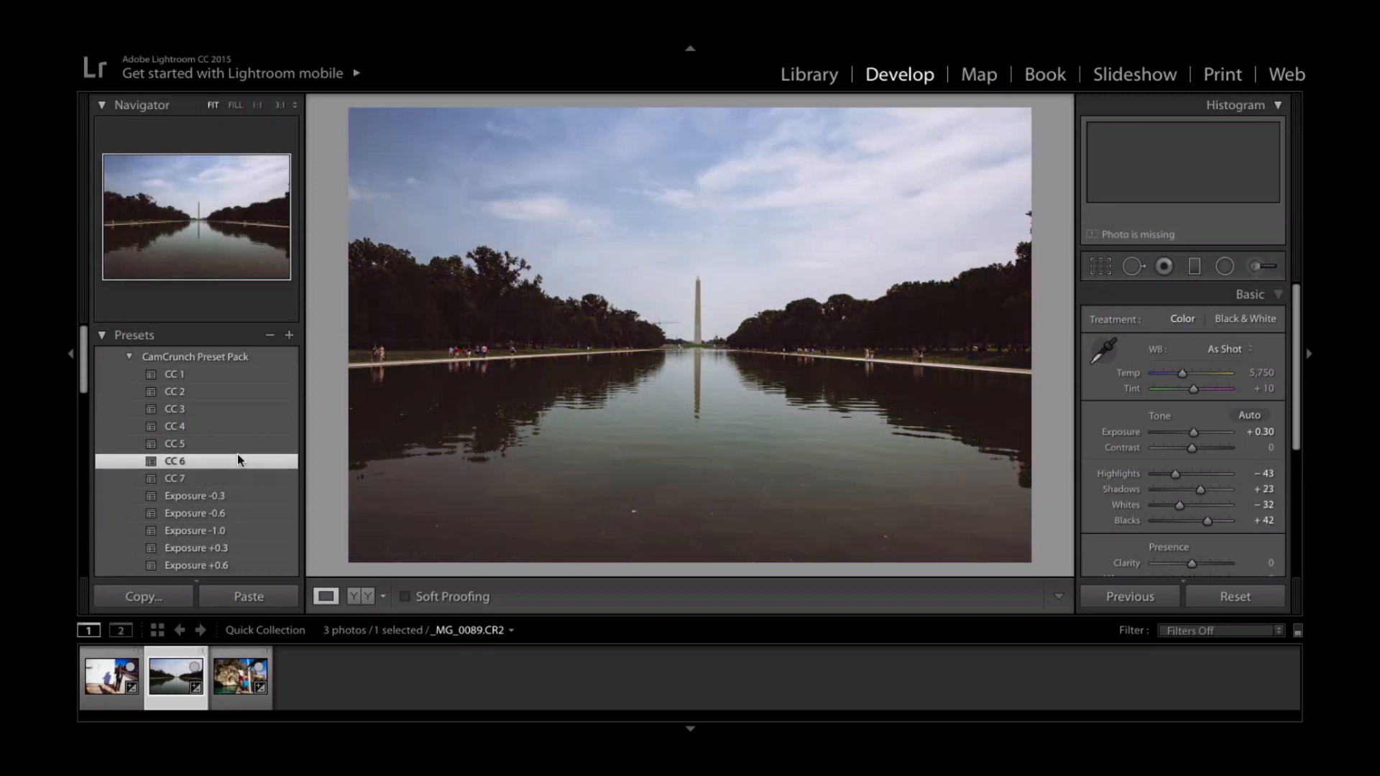
- Apply the CC 3 preset to the pool photo, and try Grain 1 before settling on the Grain 2 preset
click(231, 411)
scroll(231, 412, down, 1)
scroll(231, 411, down, 1)
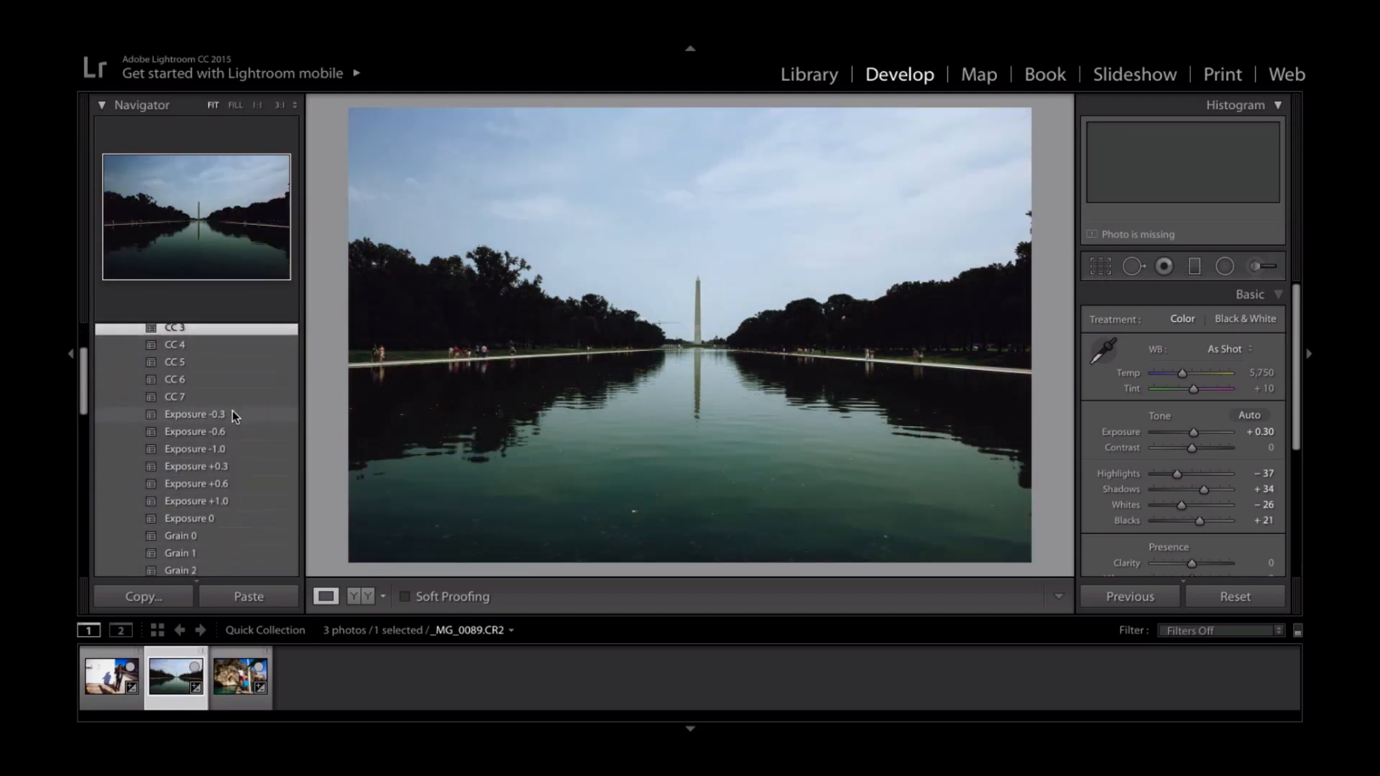
click(226, 554)
scroll(227, 554, down, 1)
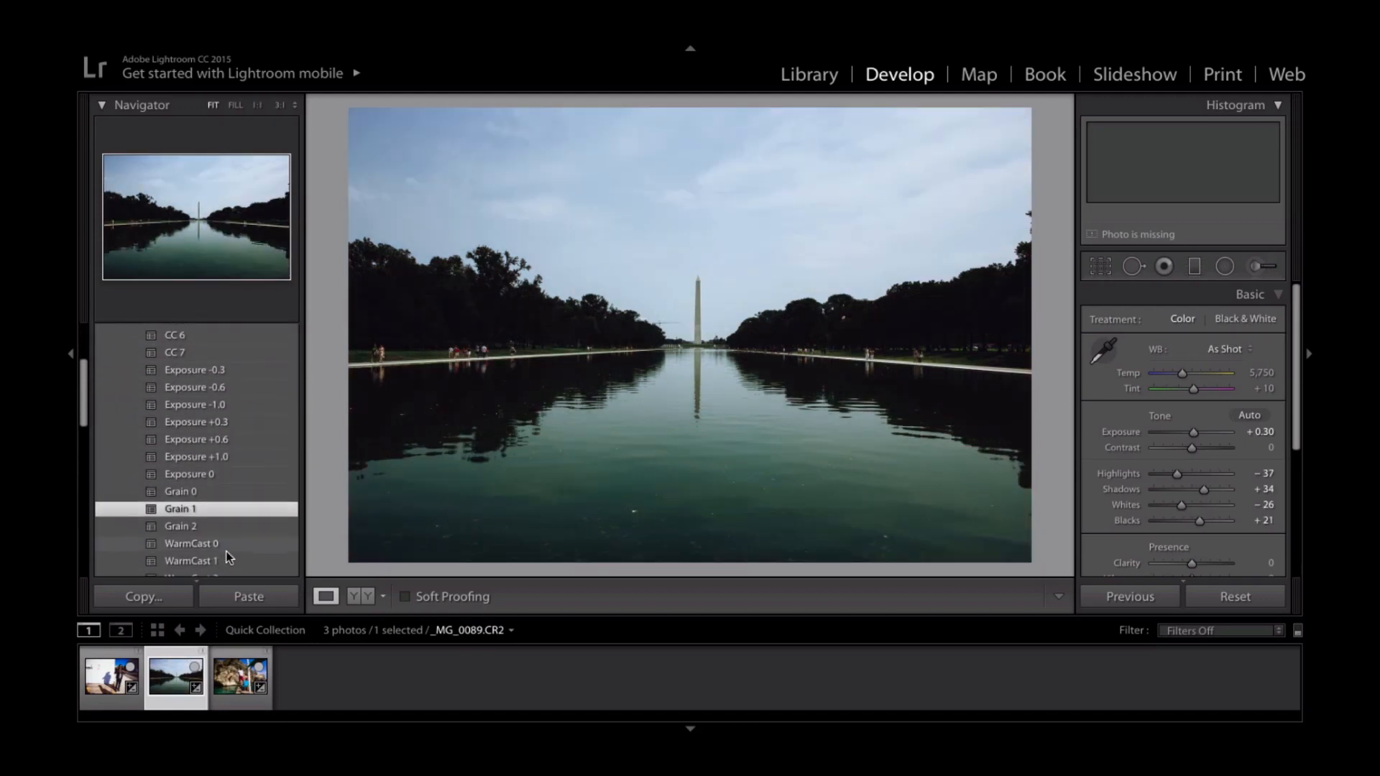
click(213, 528)
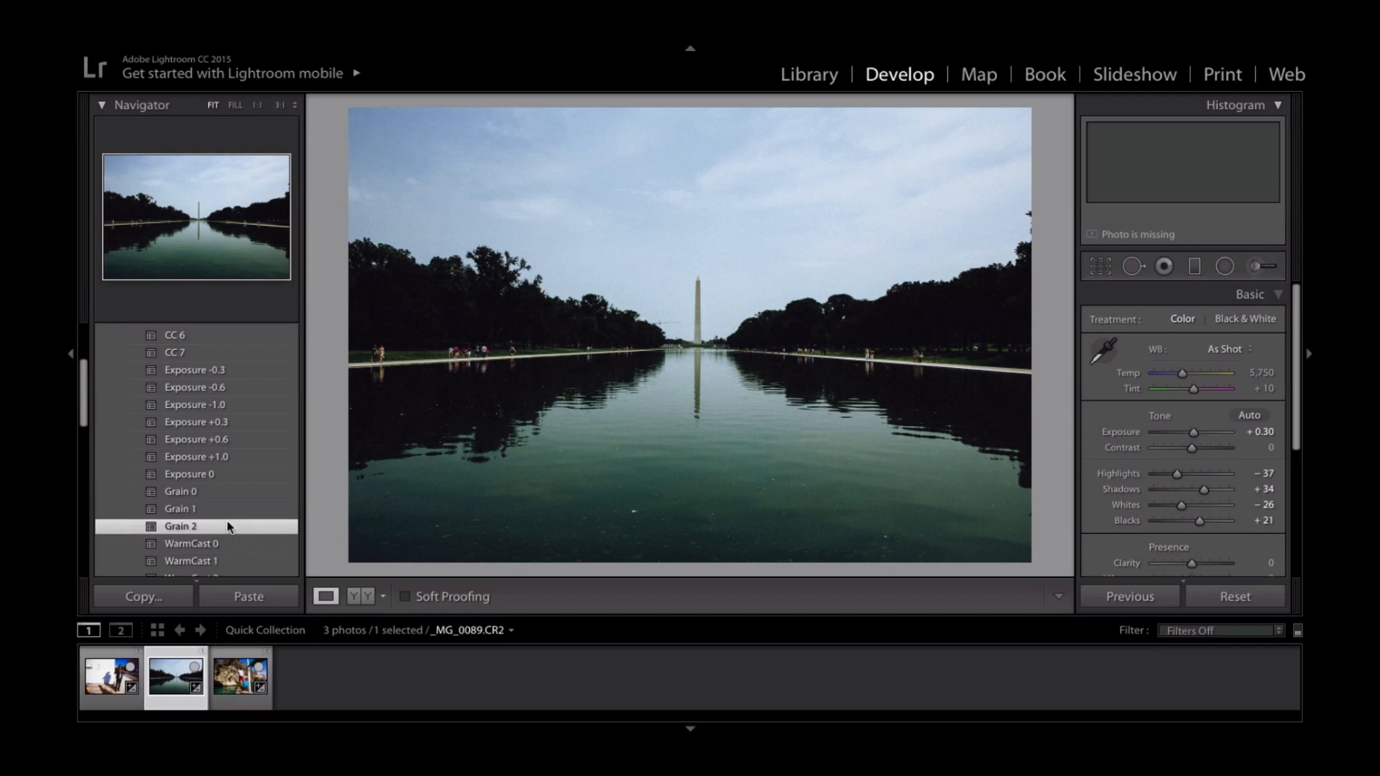
- Inspect the grain around the monument up close on the pool photo, and apply the Grain 1 preset instead
click(736, 261)
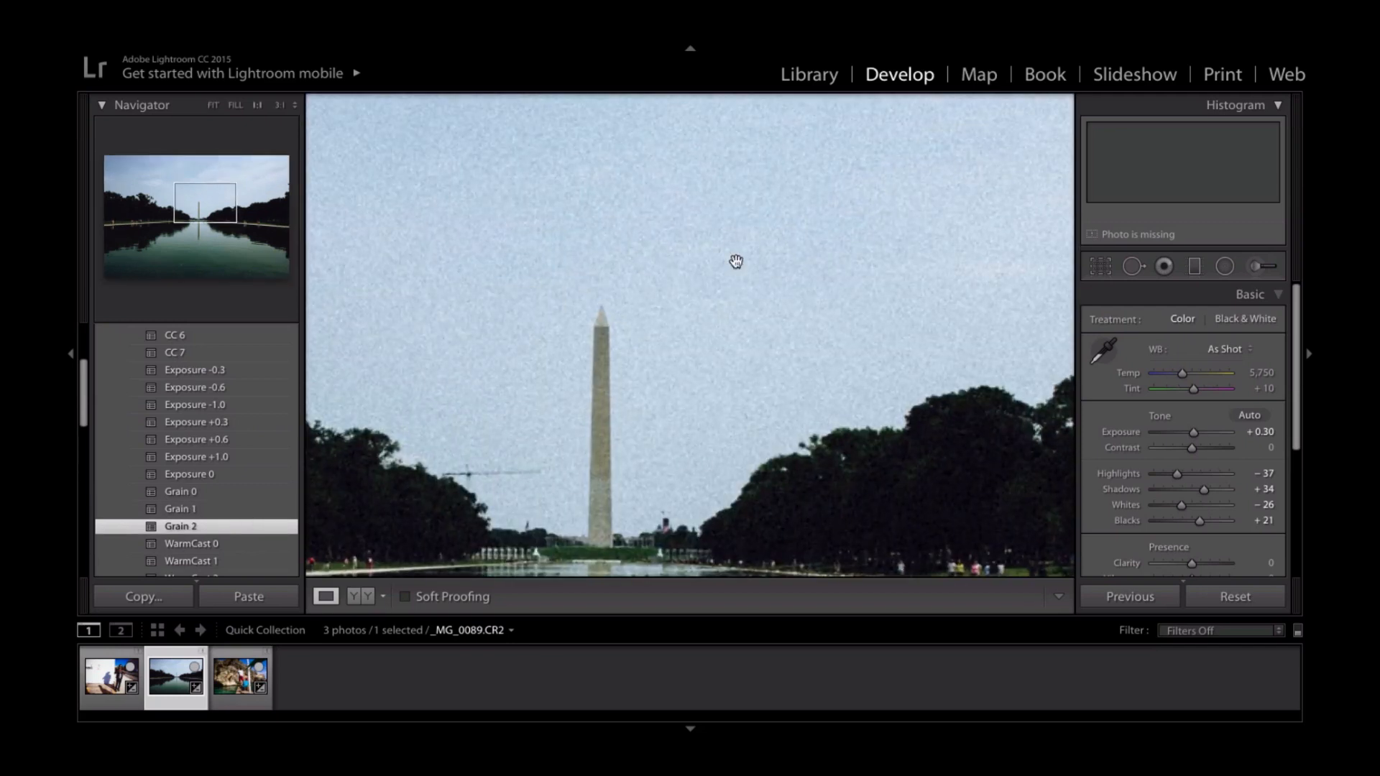
click(684, 348)
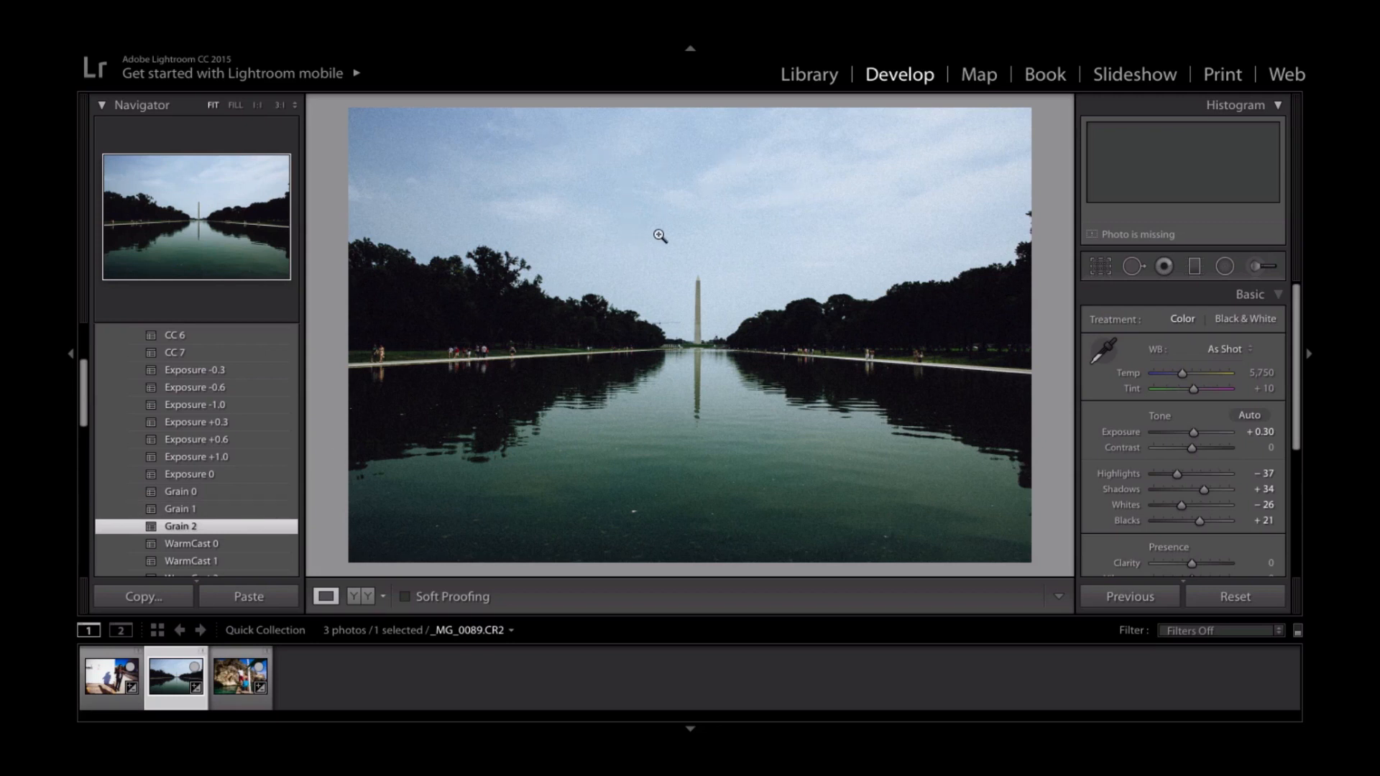
click(213, 509)
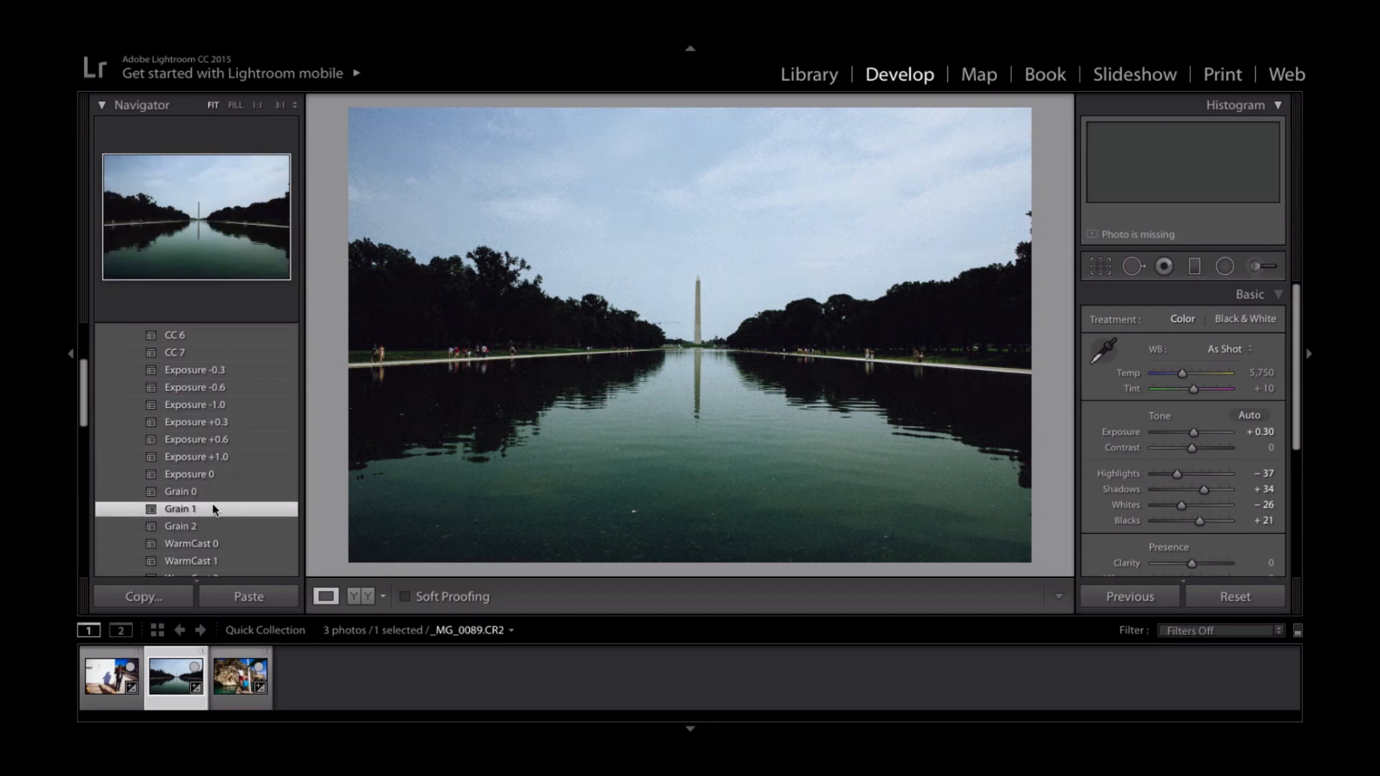
- Add the WarmCast 1 preset to the pool photo, and compare before and after side by side in Lights Out mode
scroll(228, 519, down, 2)
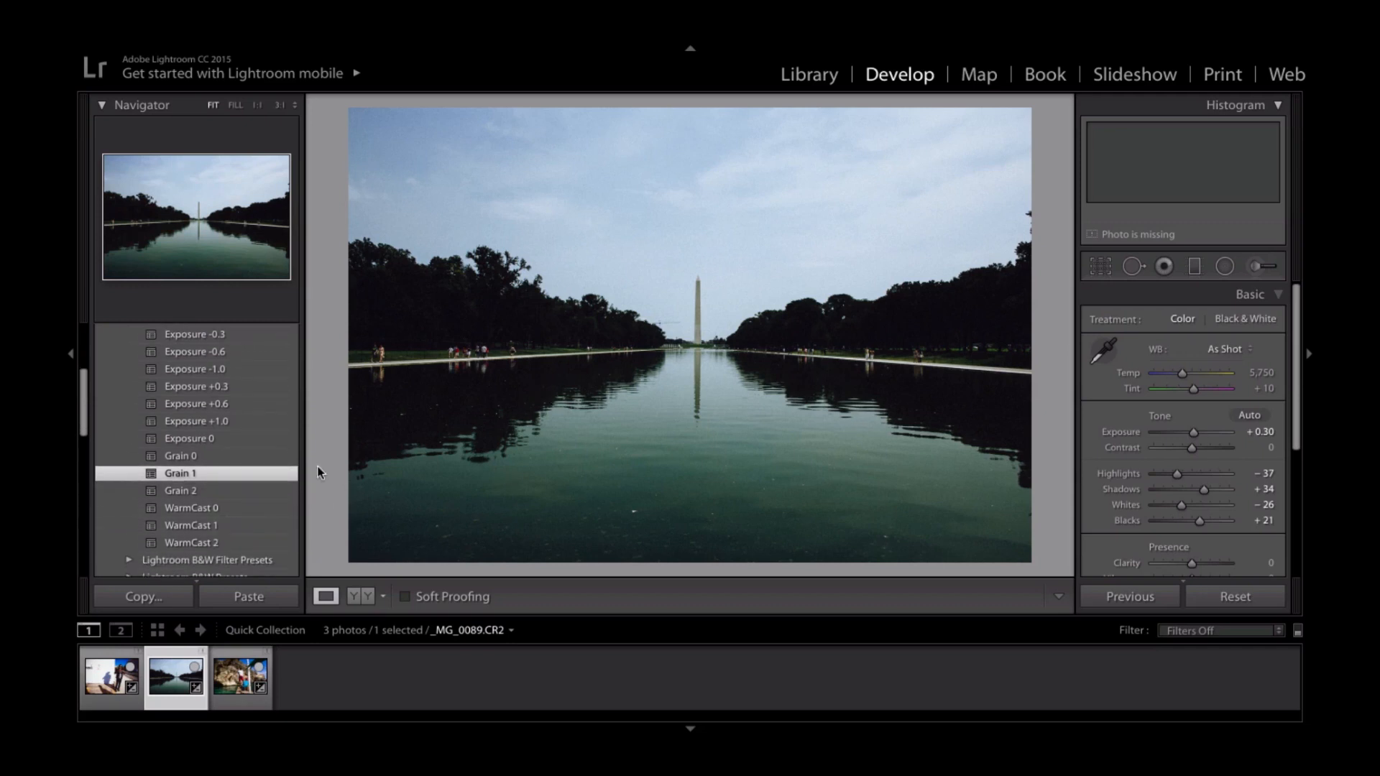
click(274, 527)
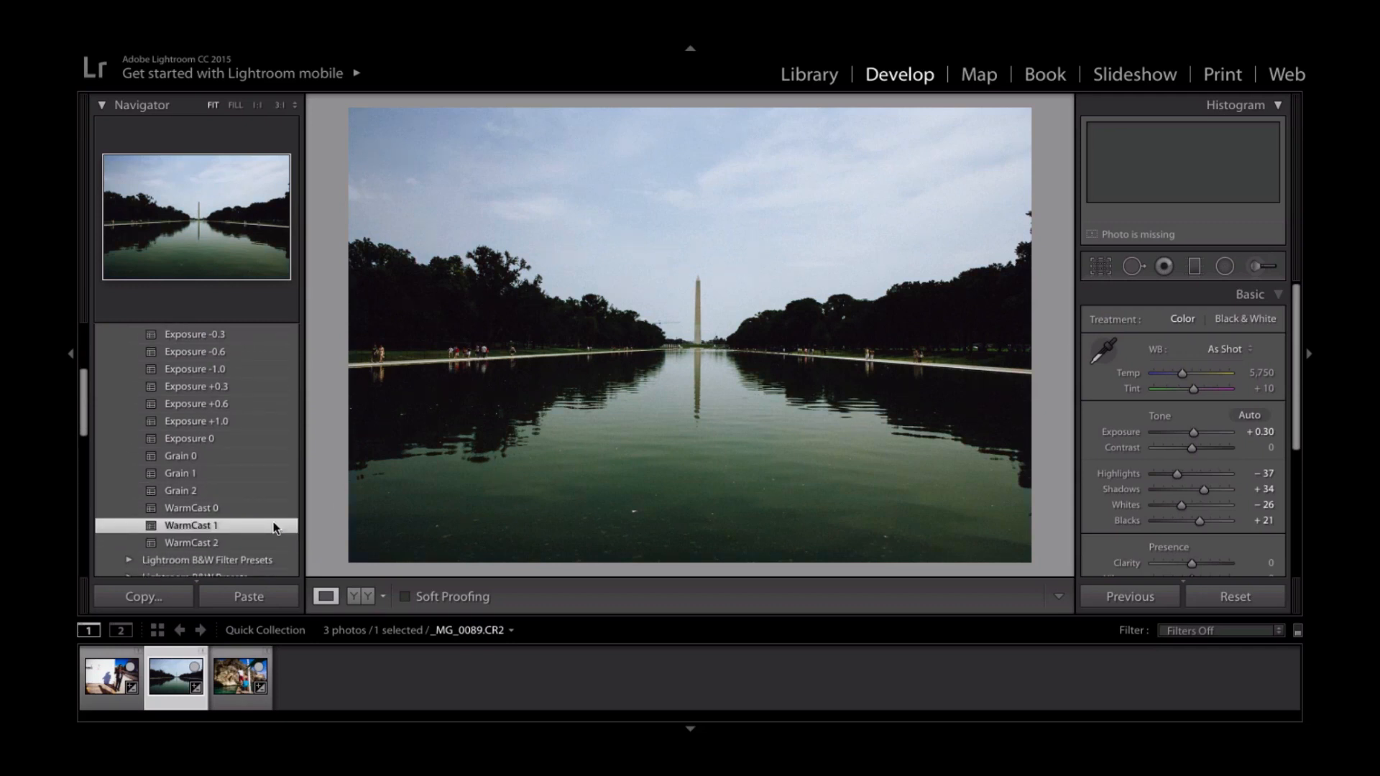
key(l)
key(l)
key(y)
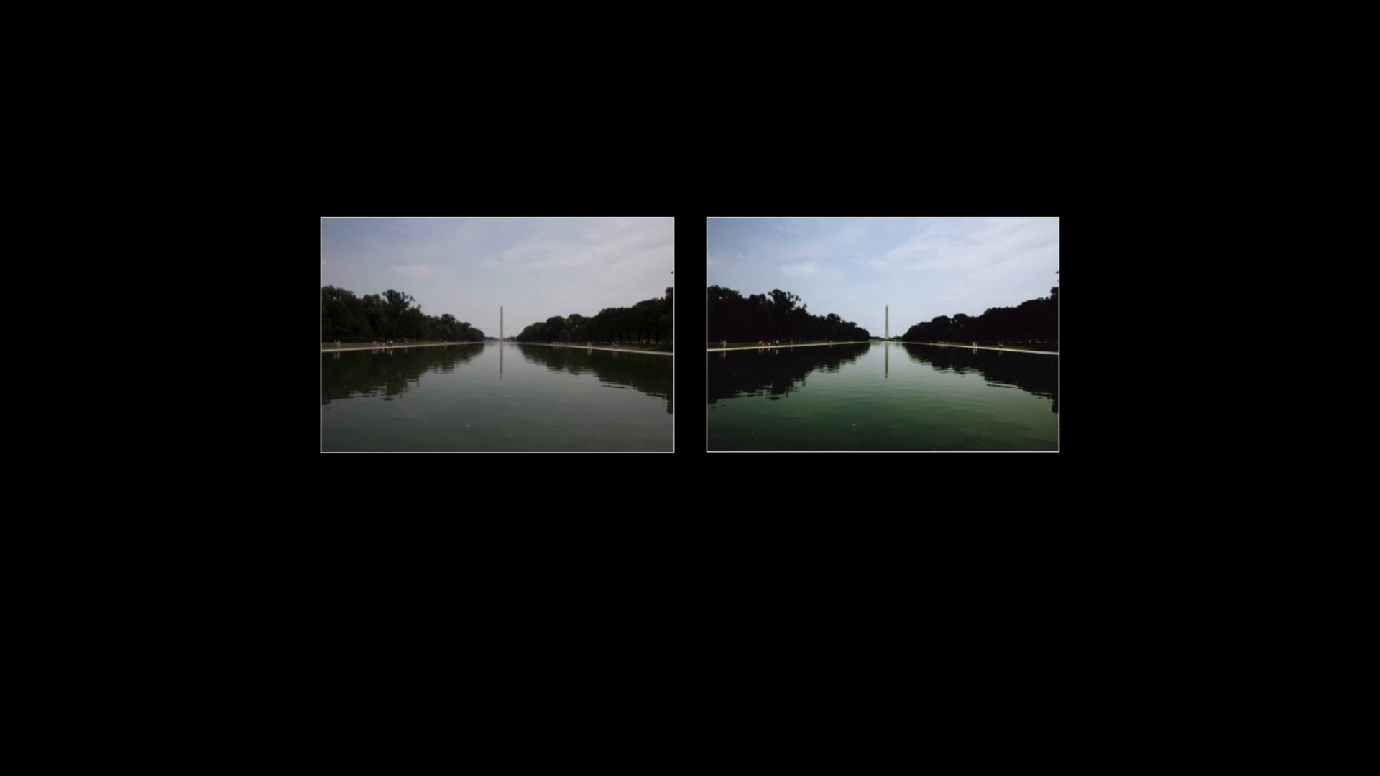
key(y)
key(l)
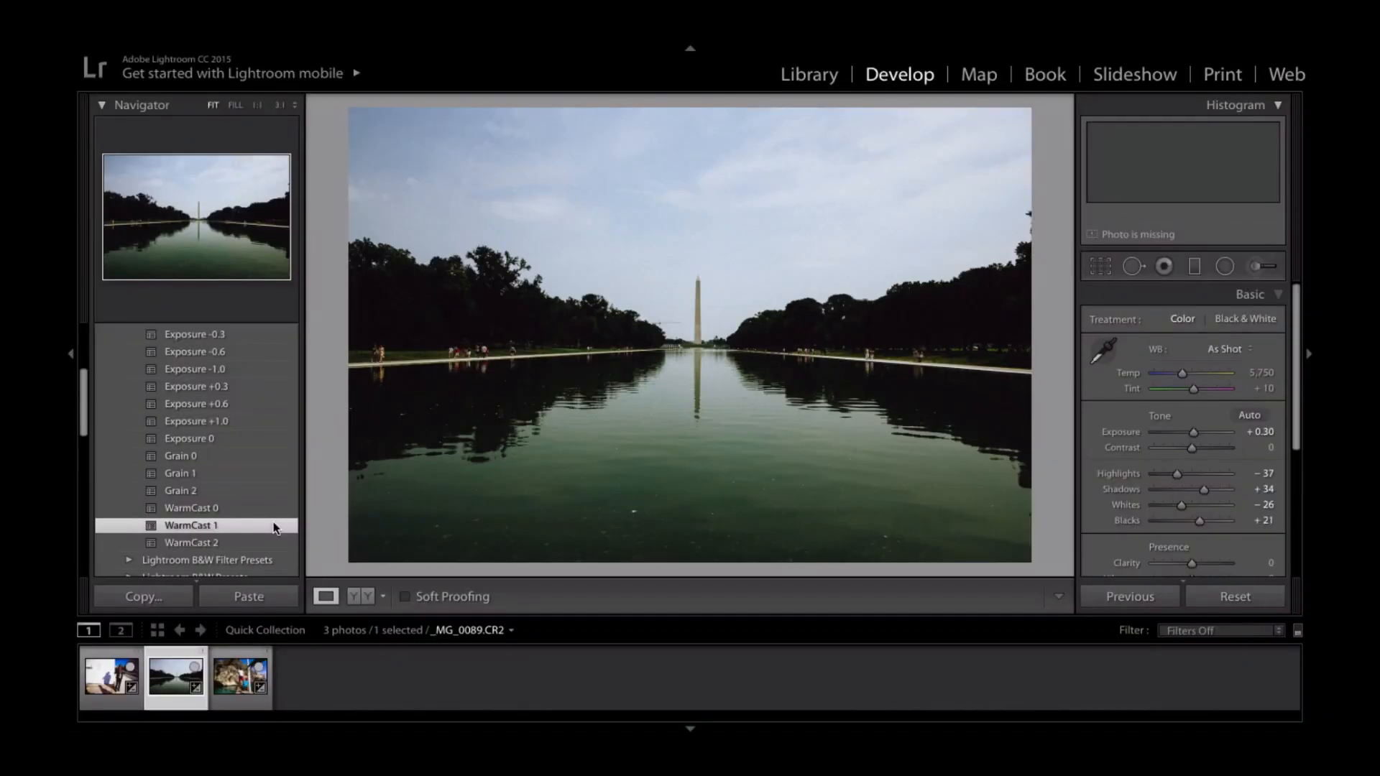
- Review the finished looks on the rocky shore photo, the pool photo and the street portrait
click(223, 687)
click(152, 676)
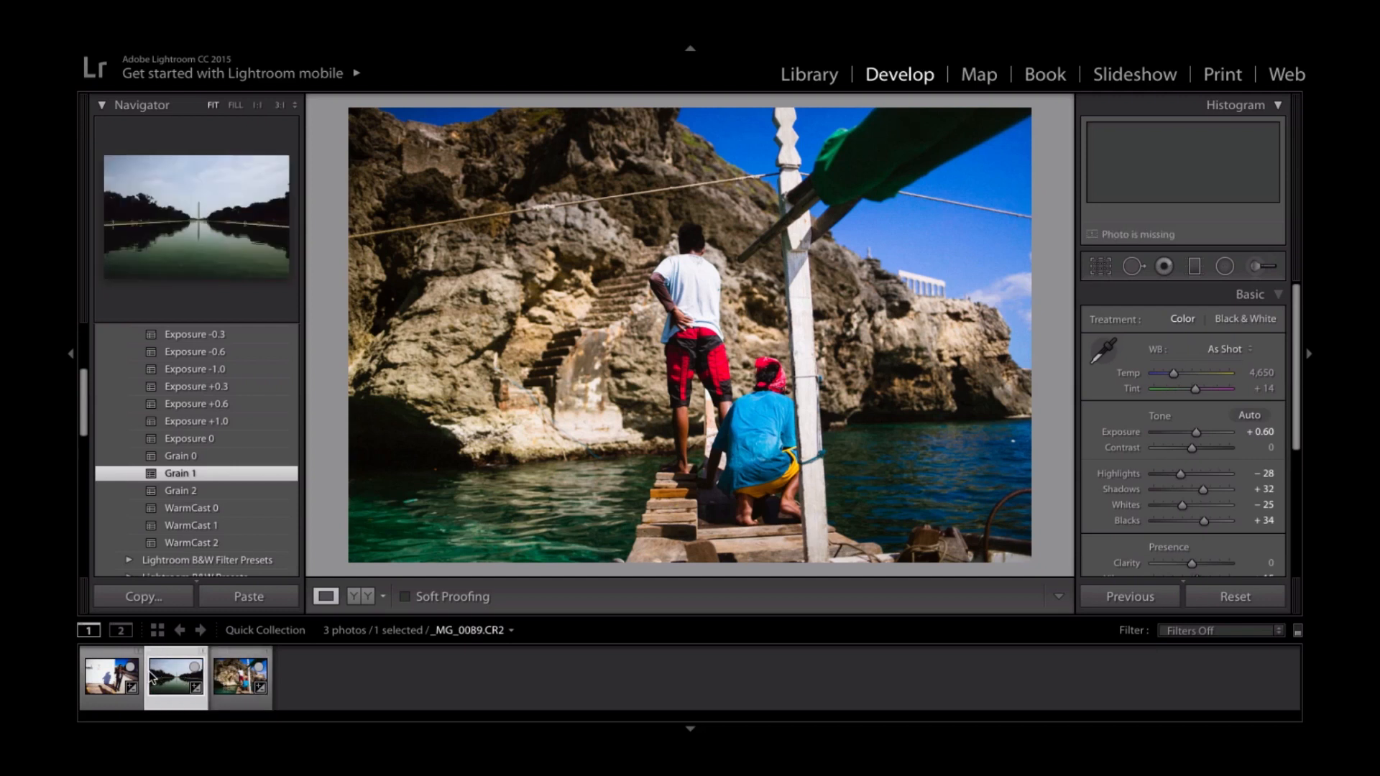
click(103, 683)
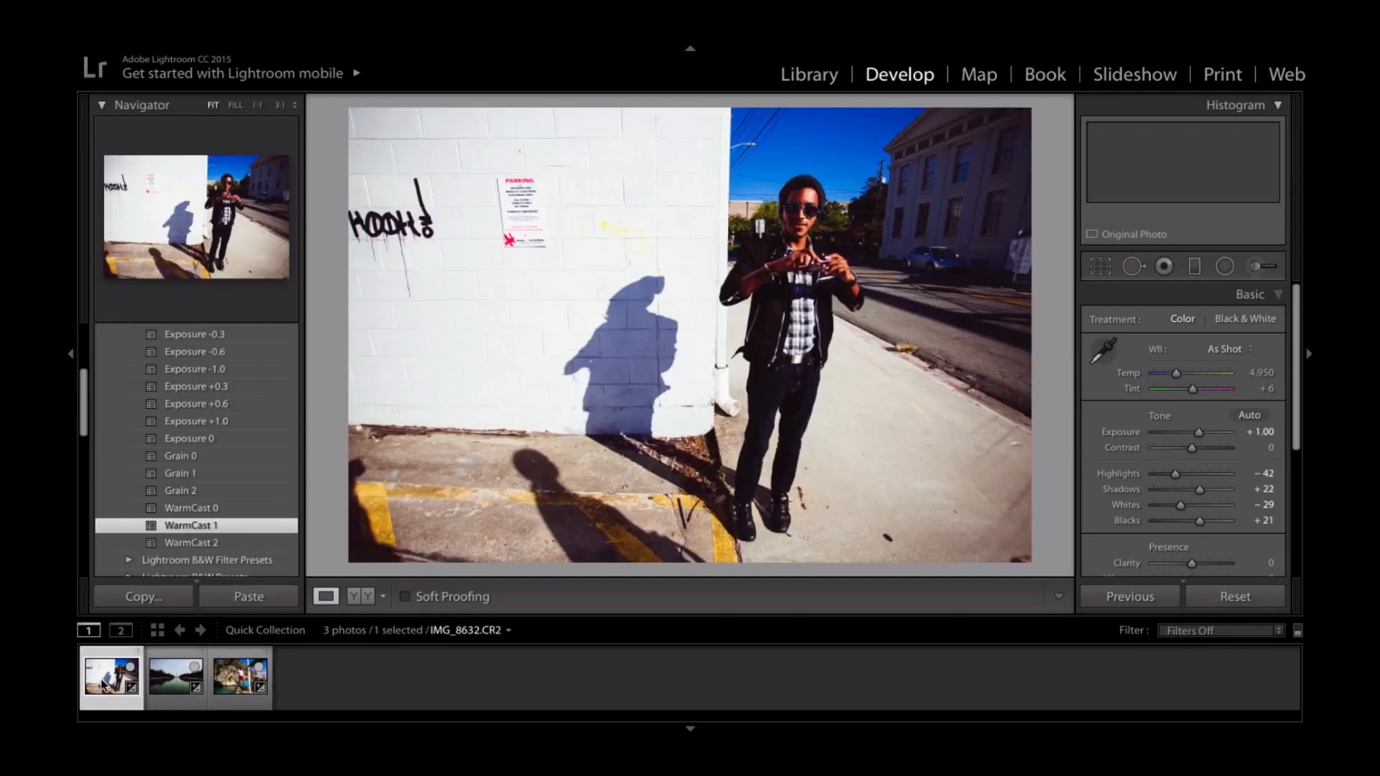